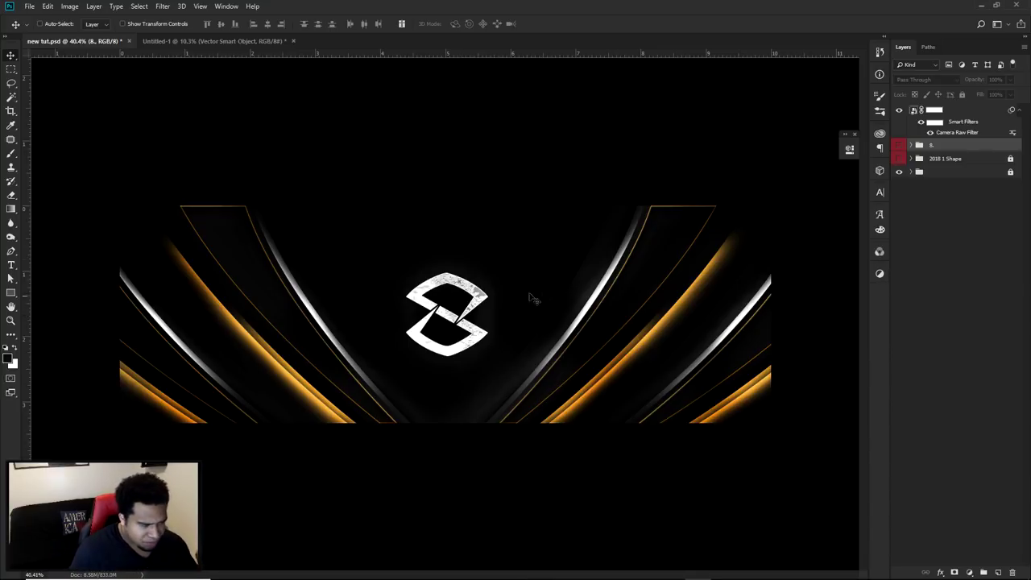
# Compare the banner design with the Camera Raw Filter switched off and on.
pyautogui.click(931, 132)
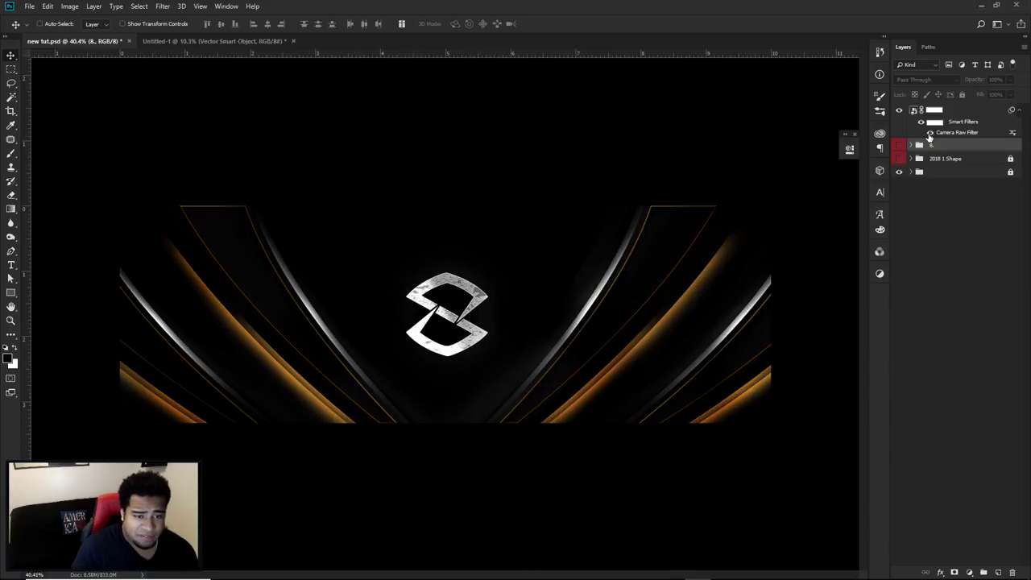
pyautogui.click(930, 133)
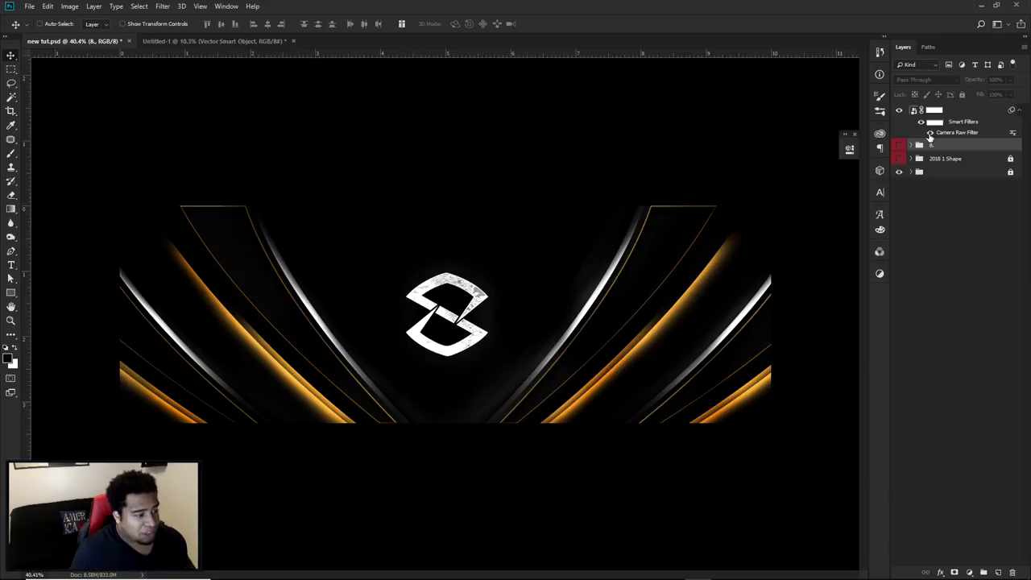
# Set the custom color surrounding the canvas to white, ffffff.
pyautogui.rightClick(620, 100)
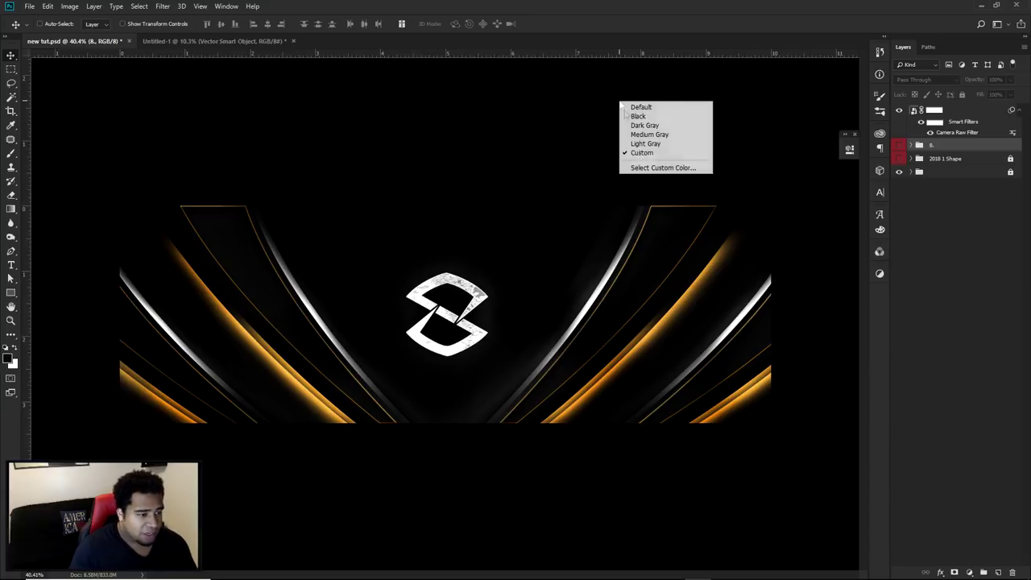
pyautogui.click(657, 165)
pyautogui.write('ffffff')
pyautogui.click(977, 371)
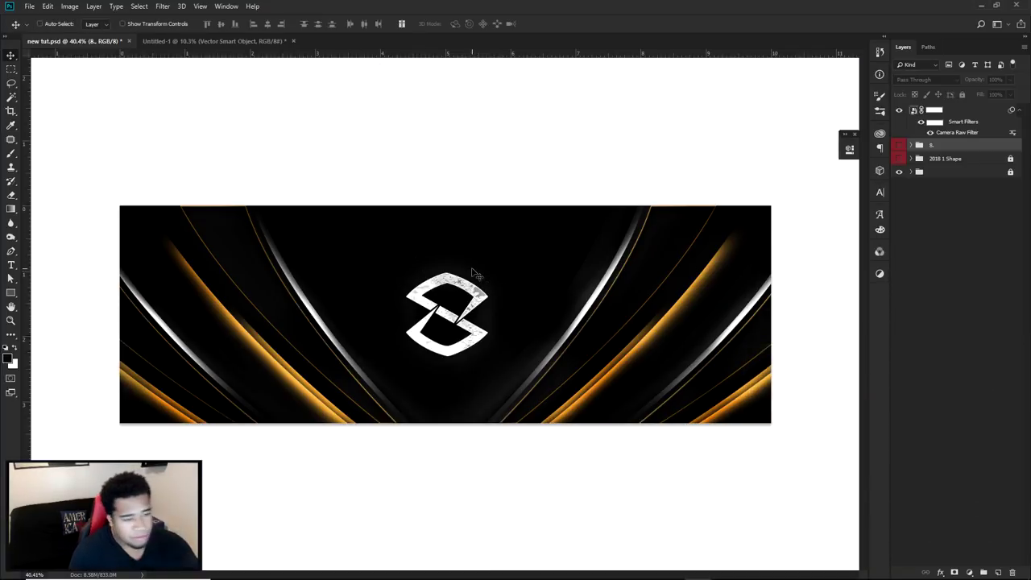
# Set the custom color surrounding the canvas back to black.
pyautogui.rightClick(529, 187)
pyautogui.click(564, 251)
pyautogui.click(746, 263)
pyautogui.click(989, 369)
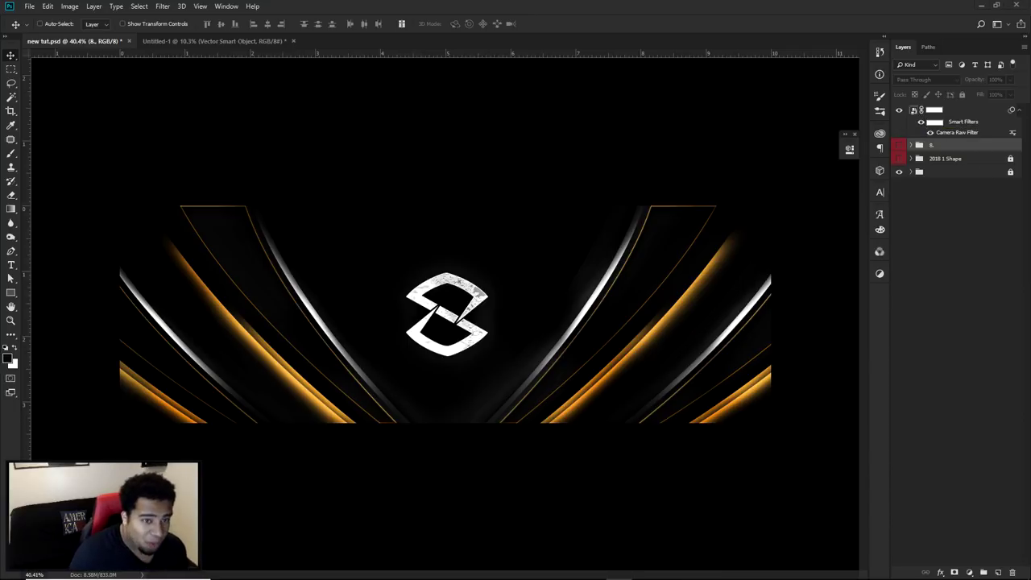
# Hide the finished design layer, and expand and unlock the background group to inspect Layer 7.
pyautogui.click(899, 110)
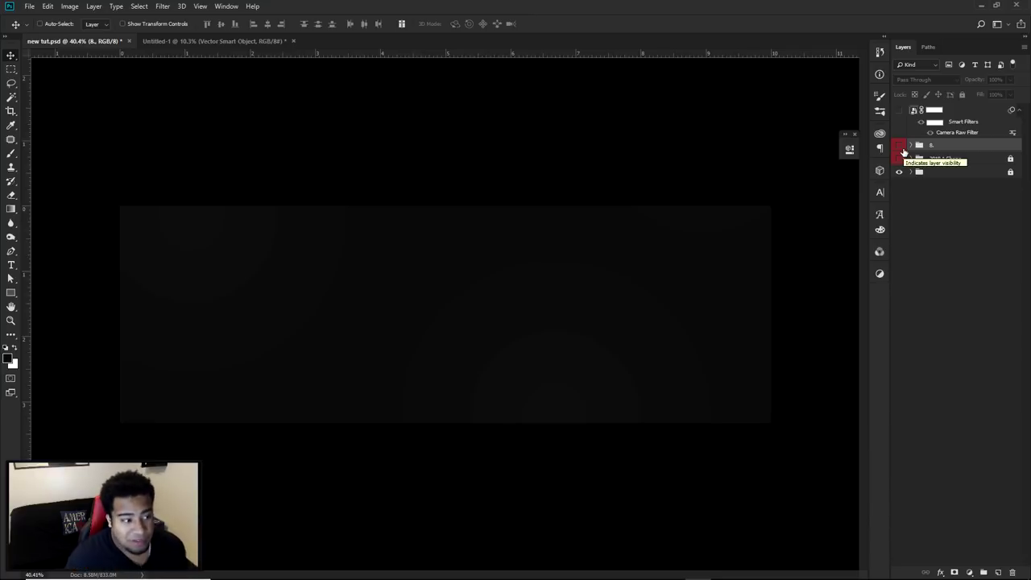
pyautogui.click(911, 170)
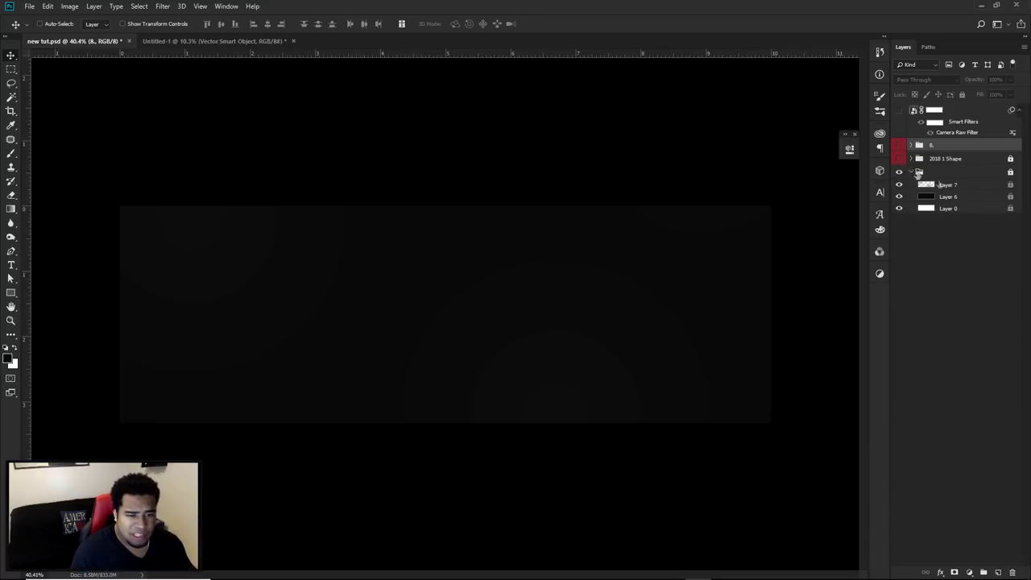
pyautogui.click(938, 174)
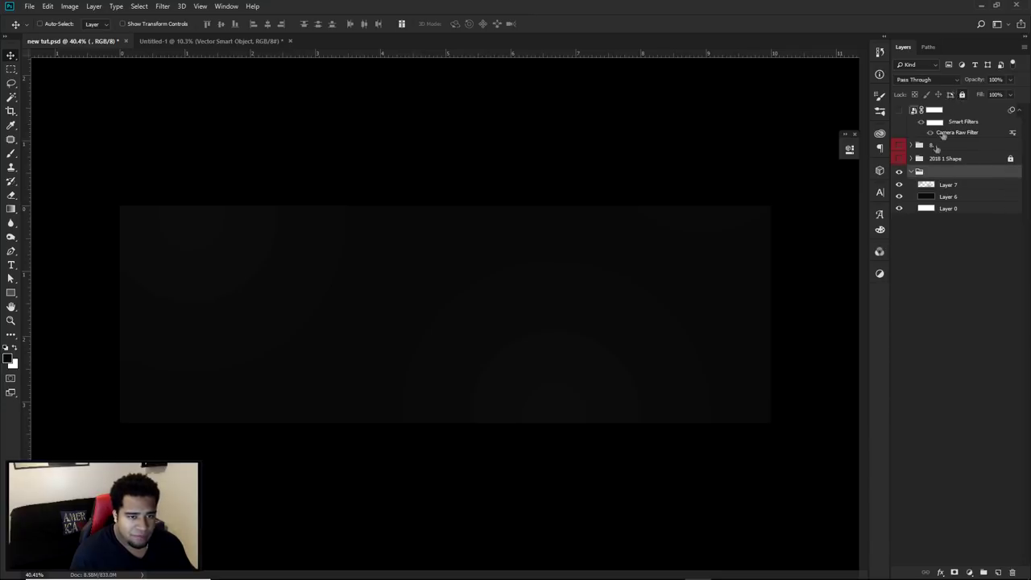
pyautogui.click(898, 185)
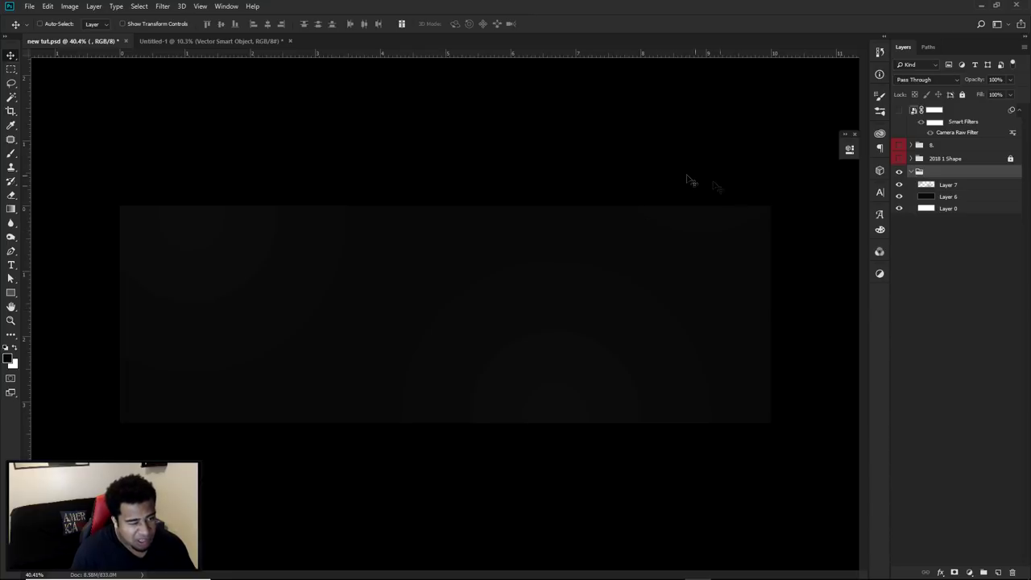
pyautogui.click(953, 185)
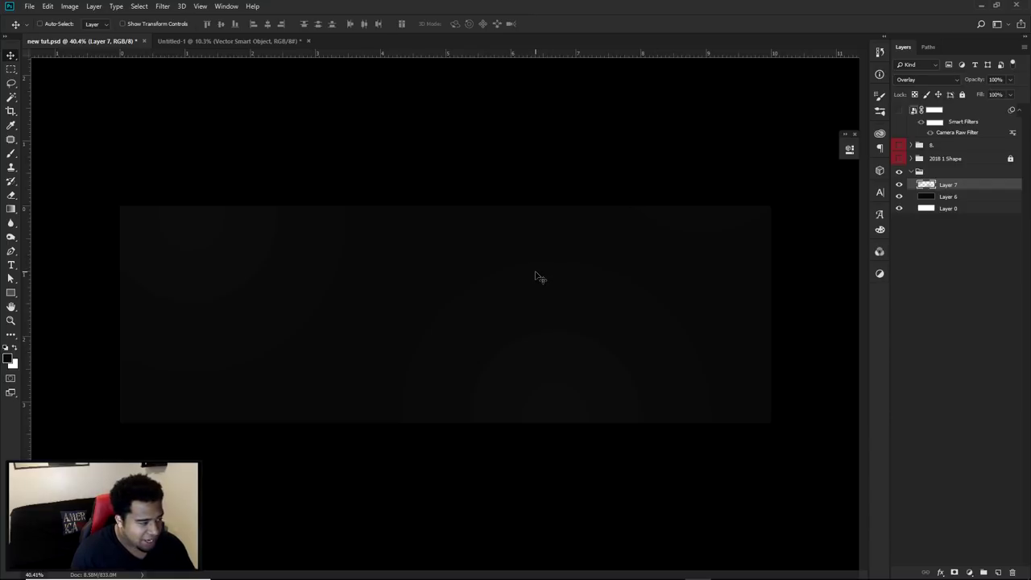
pyautogui.click(7, 360)
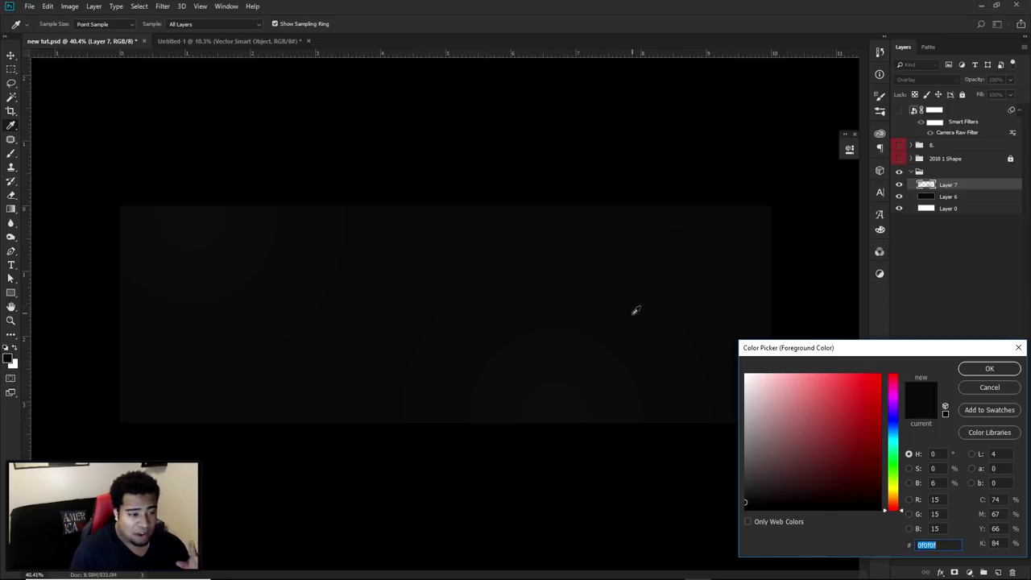
pyautogui.click(746, 499)
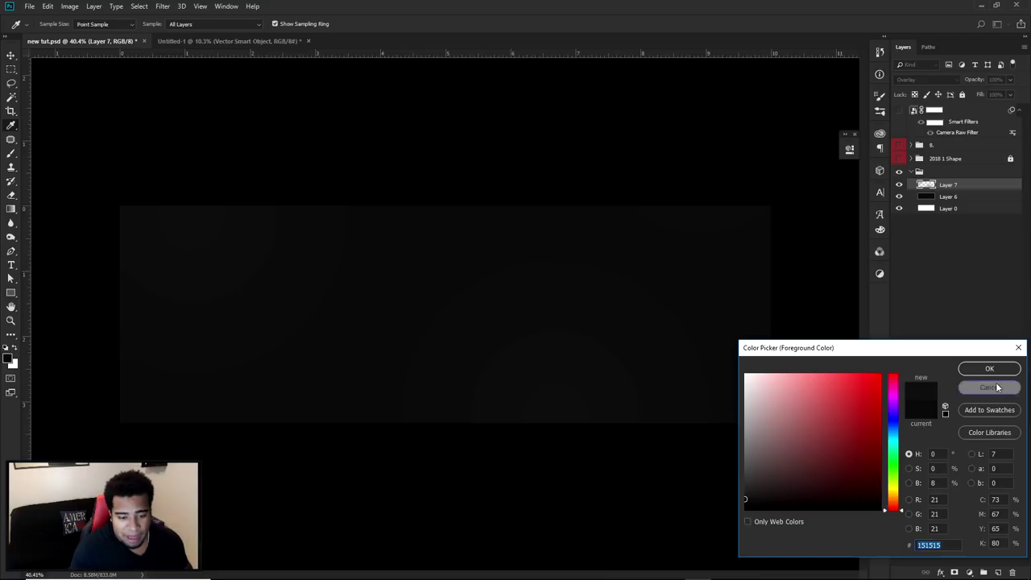
pyautogui.click(989, 388)
pyautogui.press('v')
# Collapse and lock the background group, and show the guides to check the finished design against them.
pyautogui.click(913, 172)
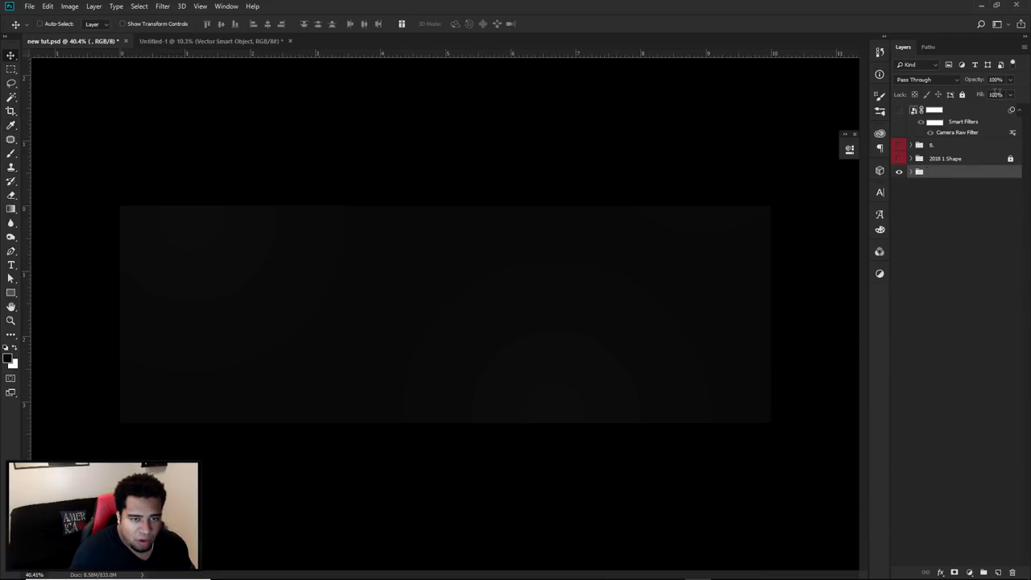
pyautogui.click(961, 94)
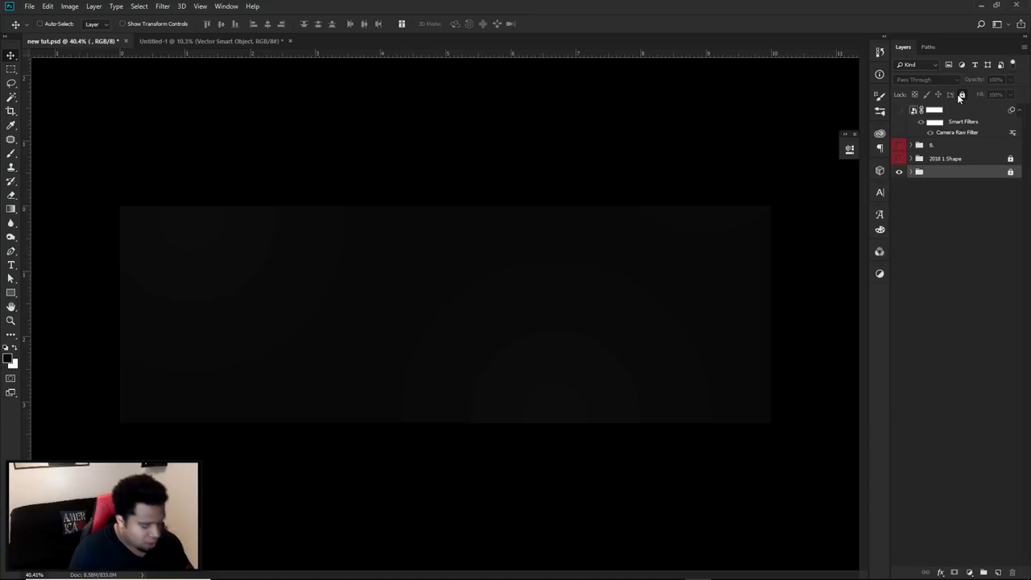
pyautogui.hotkey('ctrl', ';')
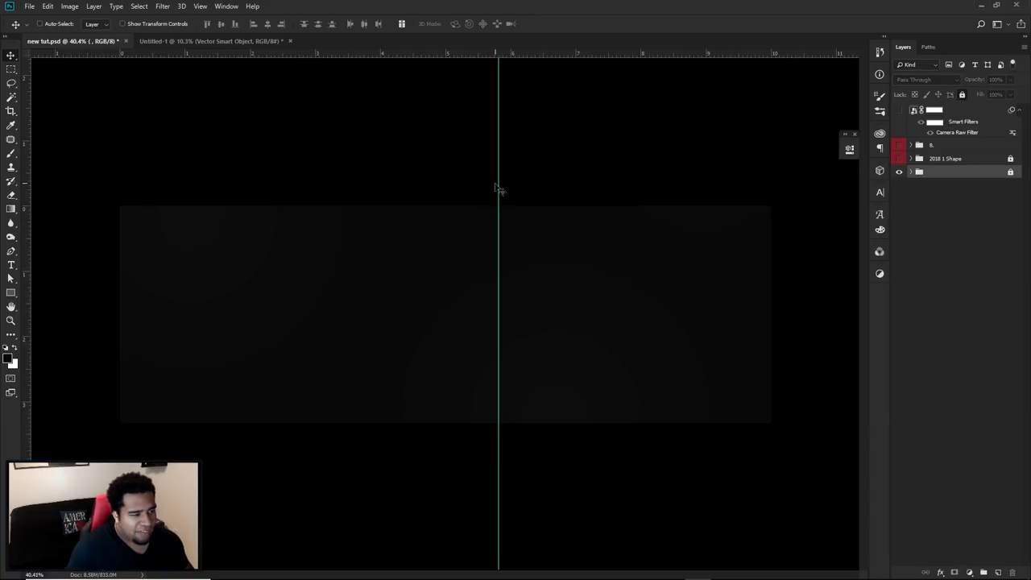
pyautogui.click(899, 110)
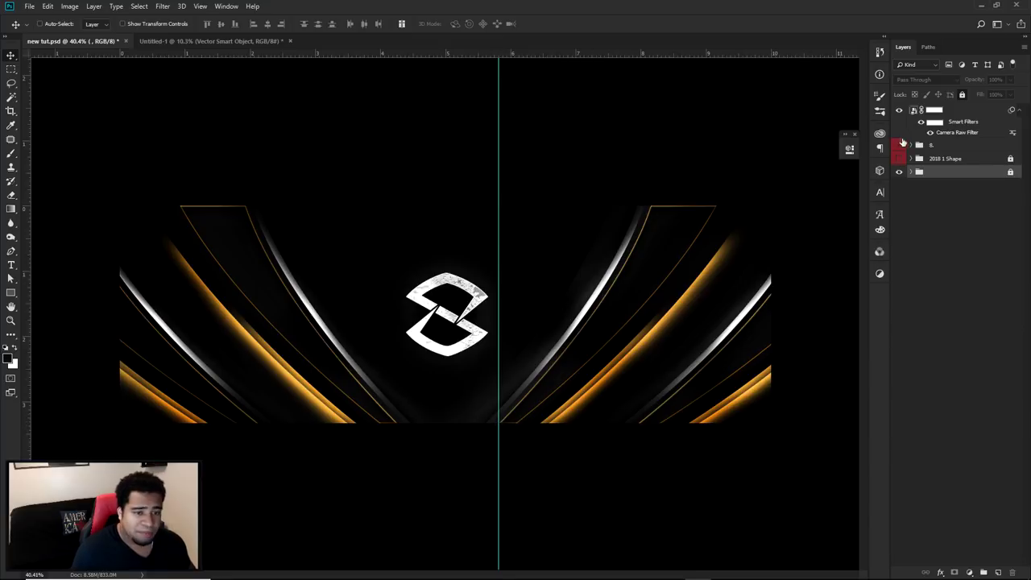
pyautogui.click(901, 111)
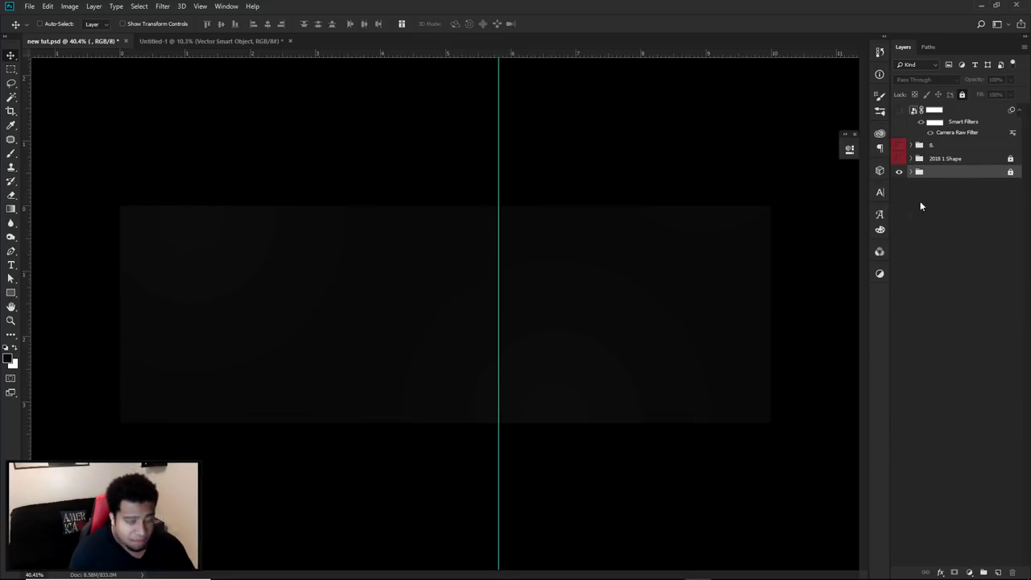
# Create a new layer above the "8." group and start a Pen path where the guide meets the canvas's bottom edge.
pyautogui.click(951, 145)
pyautogui.click(998, 572)
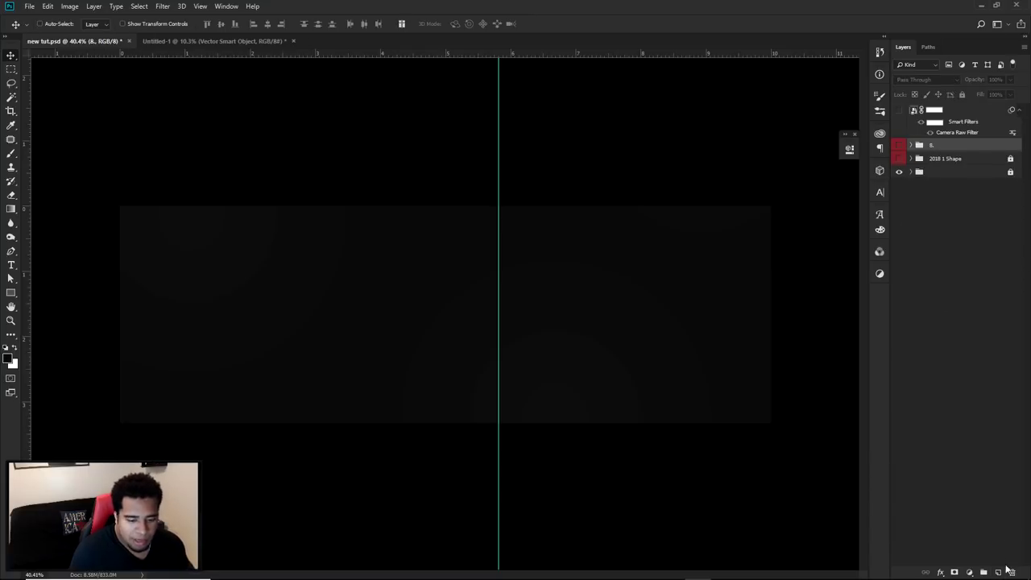
pyautogui.press('p')
pyautogui.scroll(5, 513, 430)
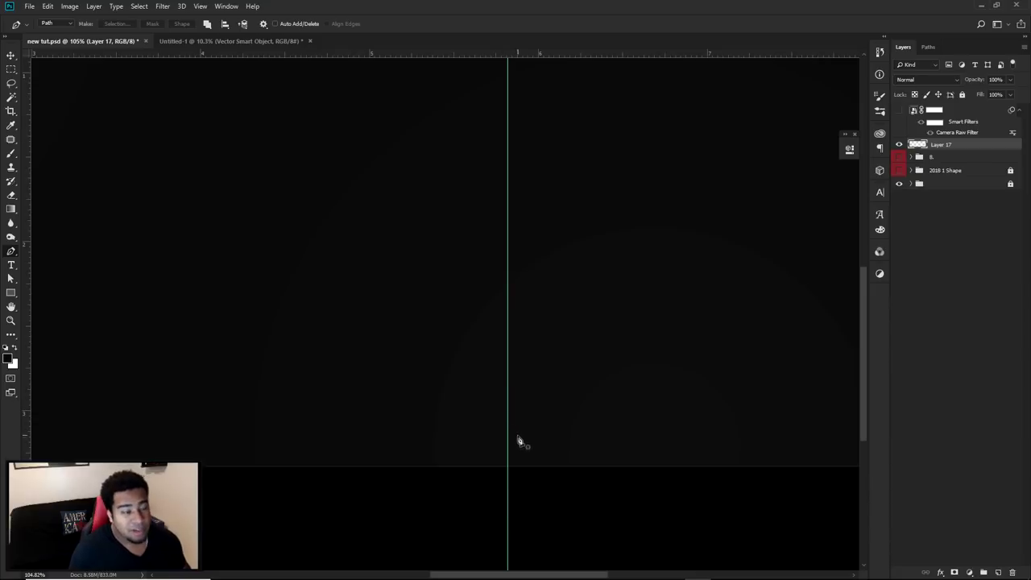
pyautogui.scroll(3, 510, 470)
pyautogui.click(509, 468)
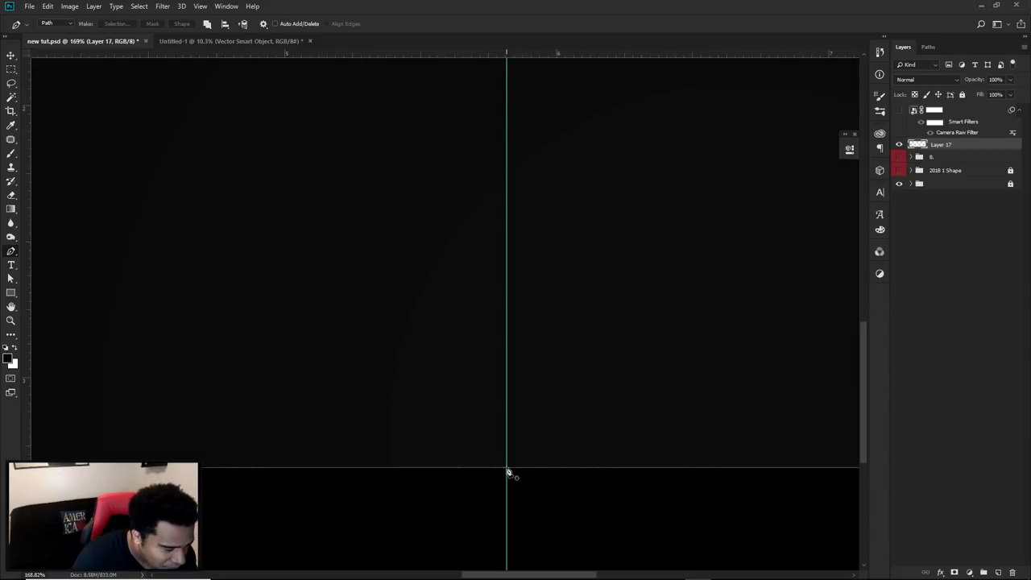
pyautogui.scroll(-4, 566, 462)
pyautogui.scroll(-2, 568, 462)
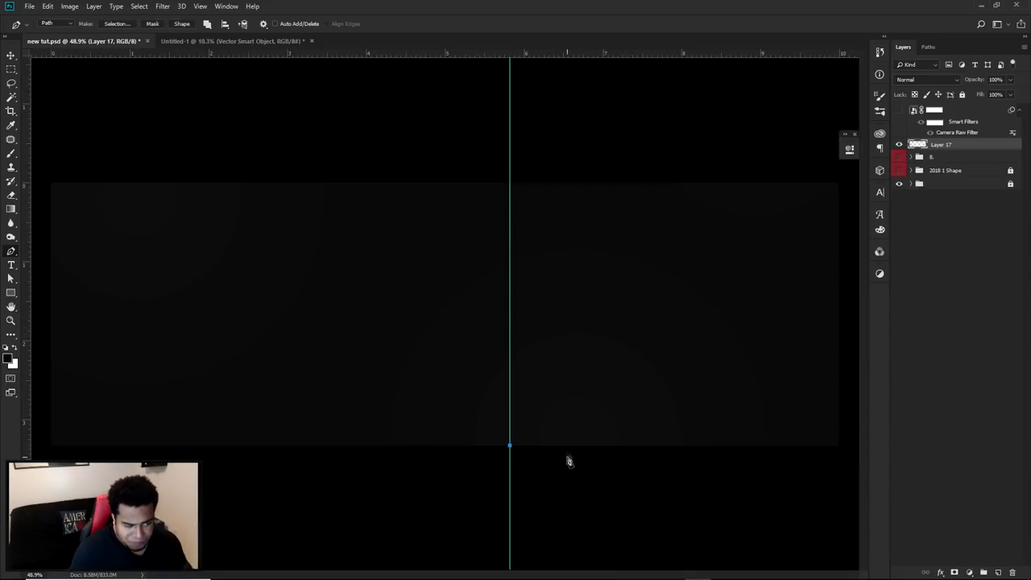
# Place a vertical guide at the canvas center and draw a curved path segment from the starting anchor up past the canvas's top edge.
pyautogui.moveTo(29, 228); pyautogui.dragTo(446, 232)
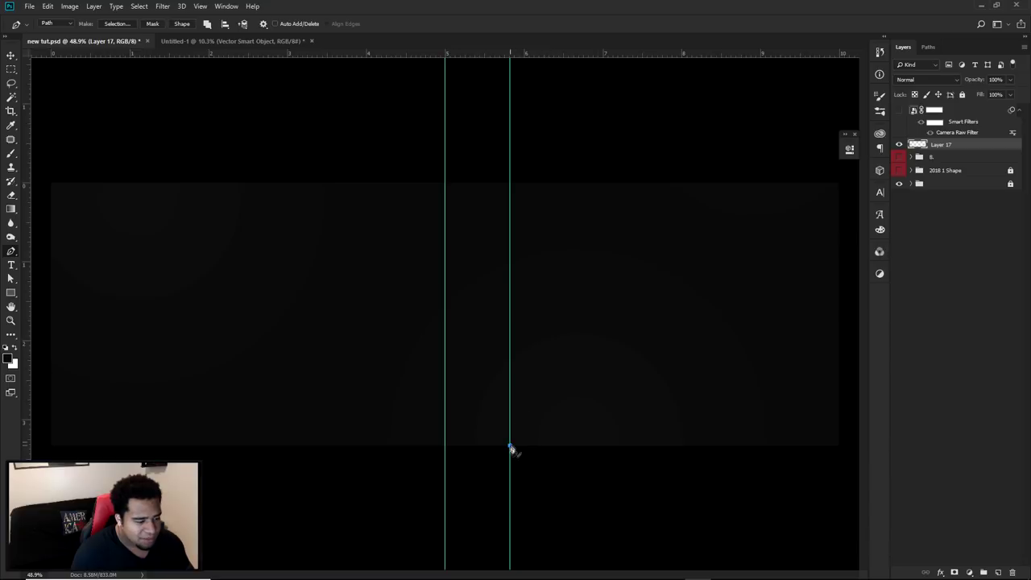
pyautogui.moveTo(636, 159); pyautogui.dragTo(657, 4)
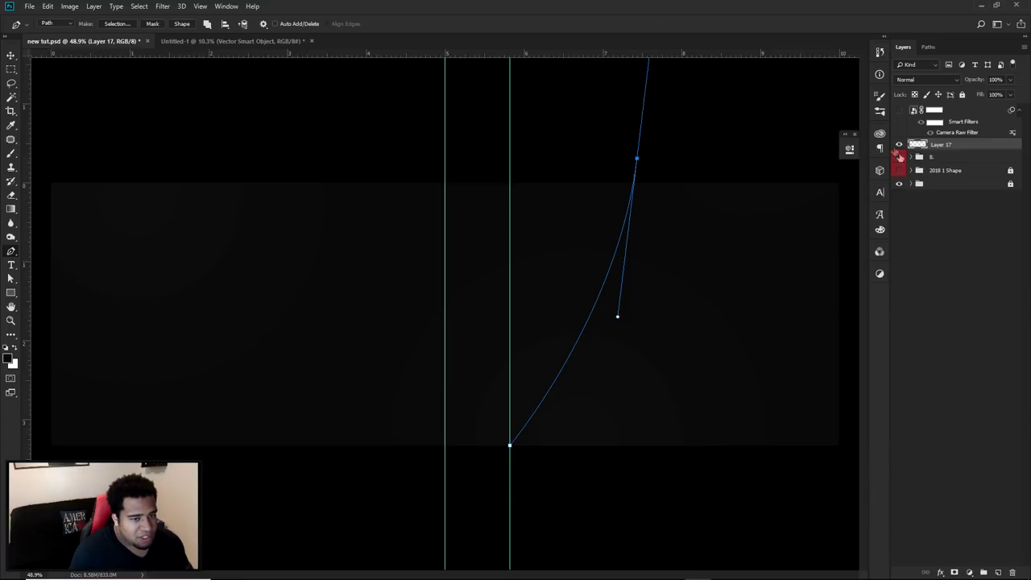
# Compare the curve with the finished design, and reshape it by moving its upper anchor outward and adjusting its lower direction handle.
pyautogui.click(901, 110)
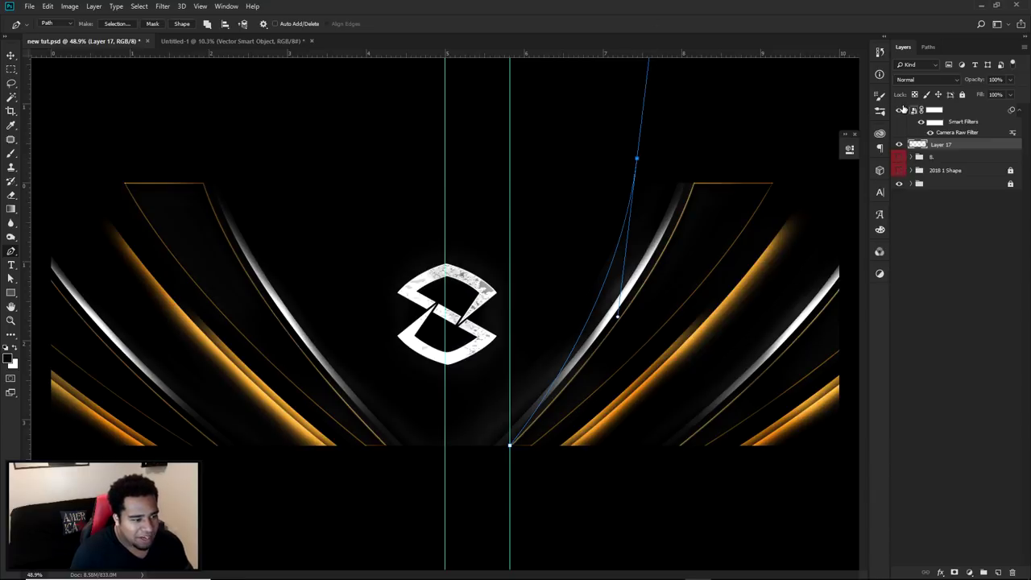
pyautogui.click(902, 110)
pyautogui.moveTo(637, 160); pyautogui.dragTo(679, 159)
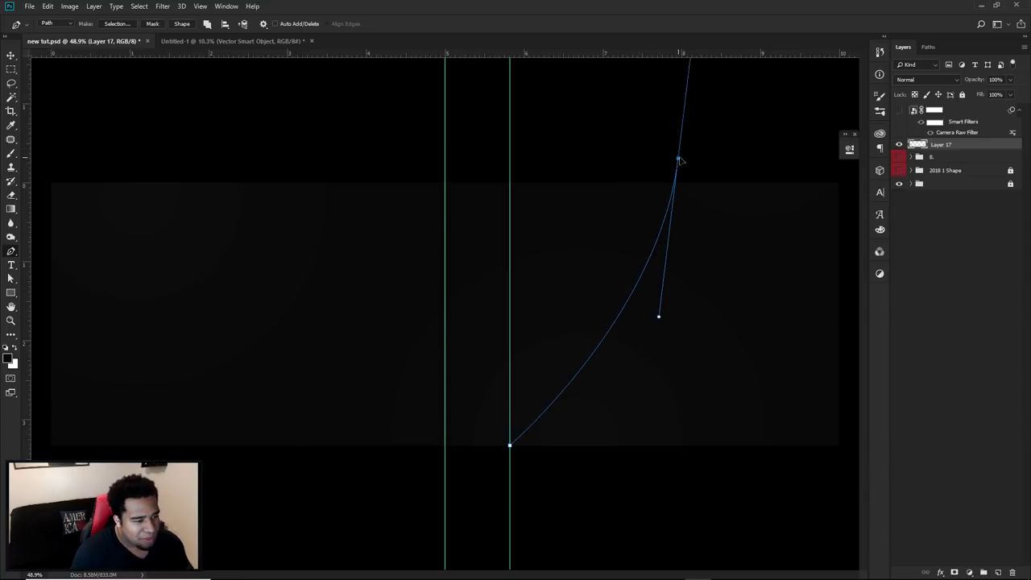
pyautogui.moveTo(658, 316); pyautogui.dragTo(640, 339)
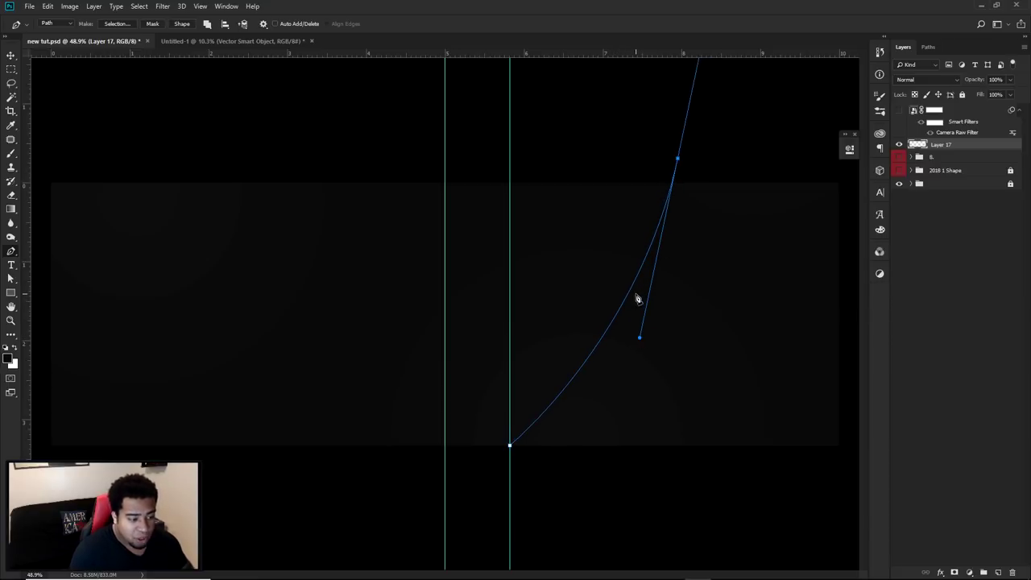
# Remove the upper anchor's outgoing handle and close the path with straight segments running outside the canvas's right side.
pyautogui.click(678, 160)
pyautogui.scroll(-1, 681, 323)
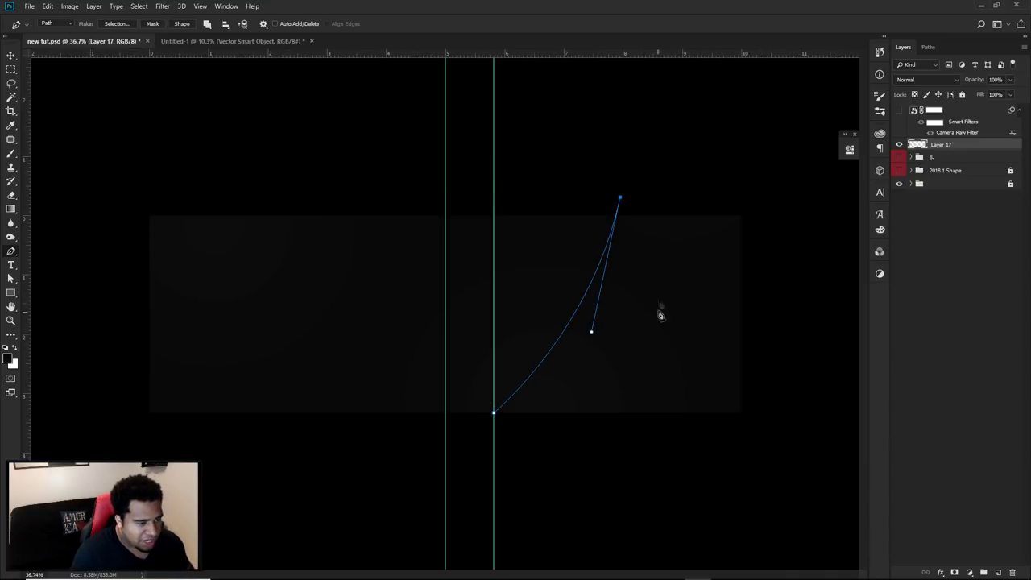
pyautogui.click(799, 188)
pyautogui.click(742, 447)
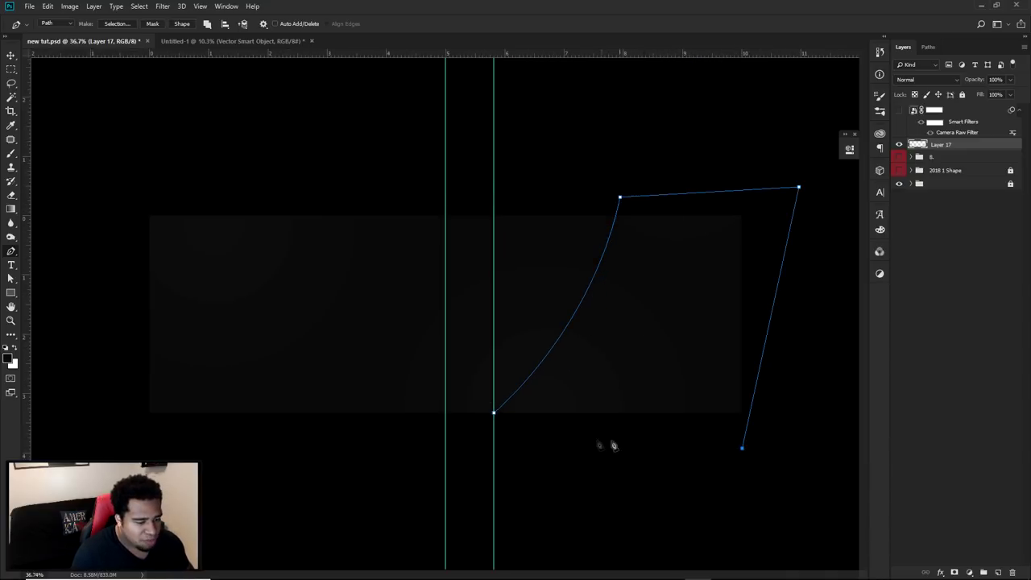
pyautogui.click(495, 414)
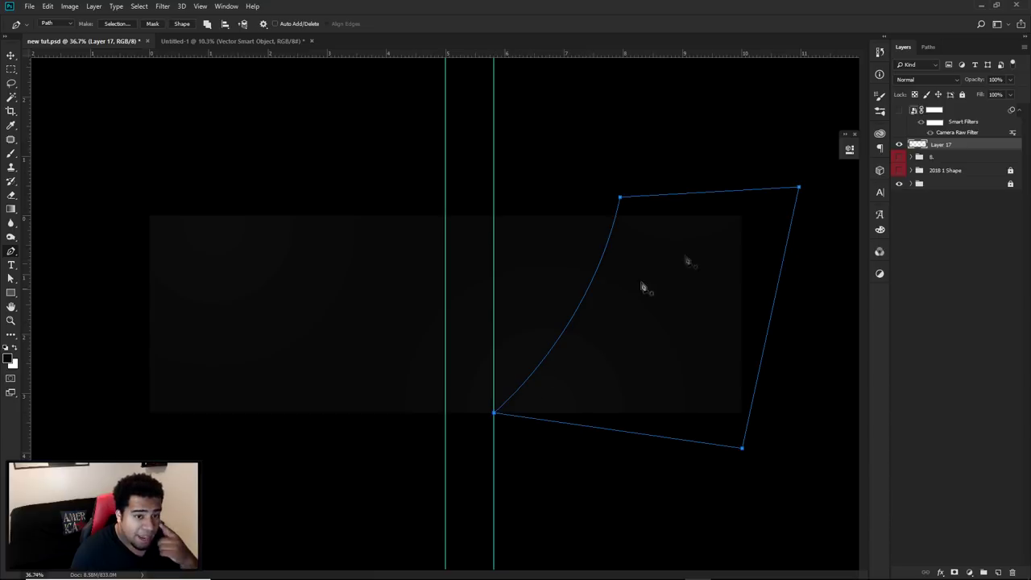
# Rename the new shape layer as 1.
pyautogui.doubleClick(940, 145)
pyautogui.write('1')
pyautogui.press('Return')
# Fill the closed path with a custom near-black color at Normal mode and 100% opacity, and delete the path.
pyautogui.rightClick(672, 276)
pyautogui.click(698, 336)
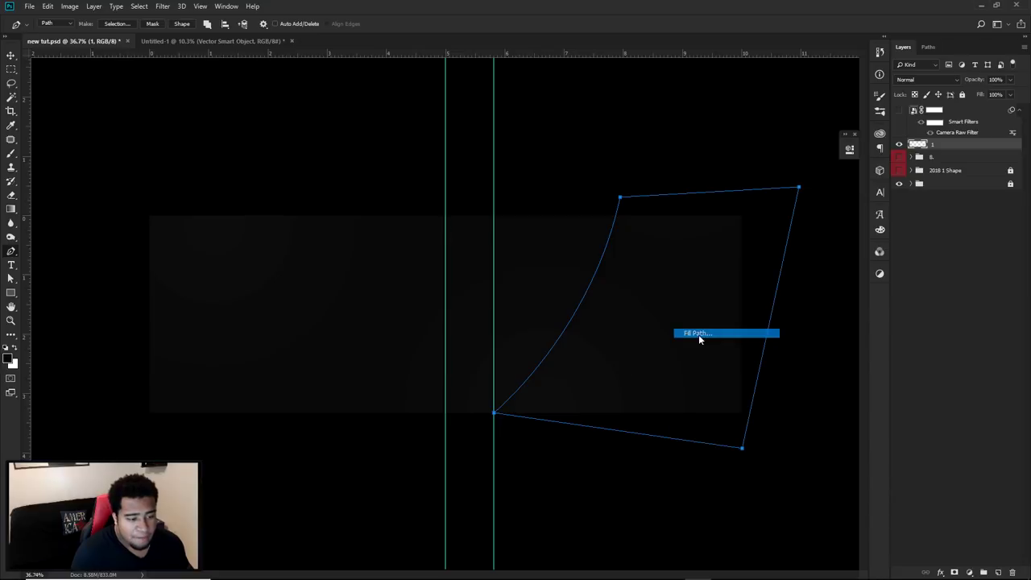
pyautogui.click(545, 255)
pyautogui.click(536, 284)
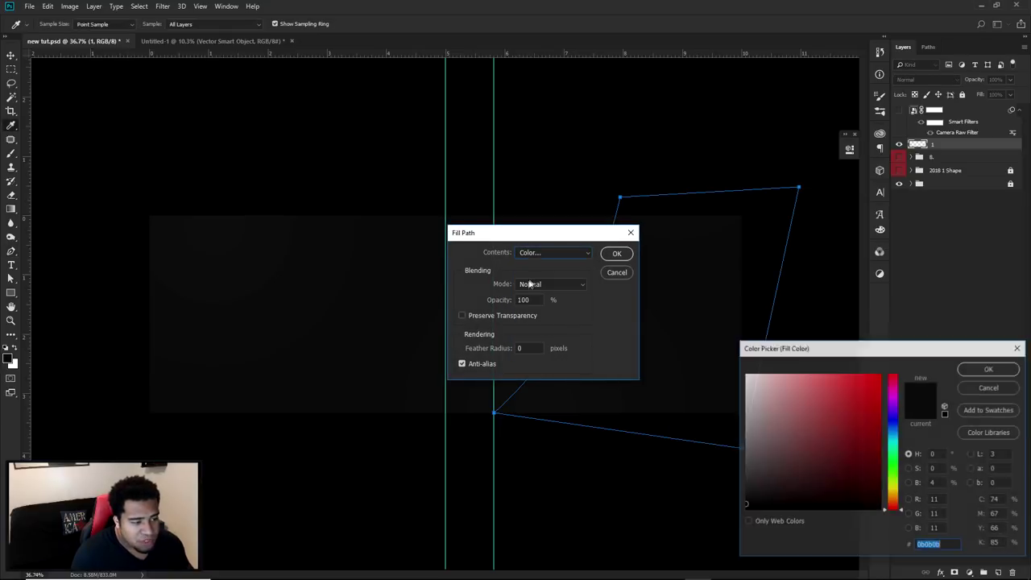
pyautogui.write('0f0f0f')
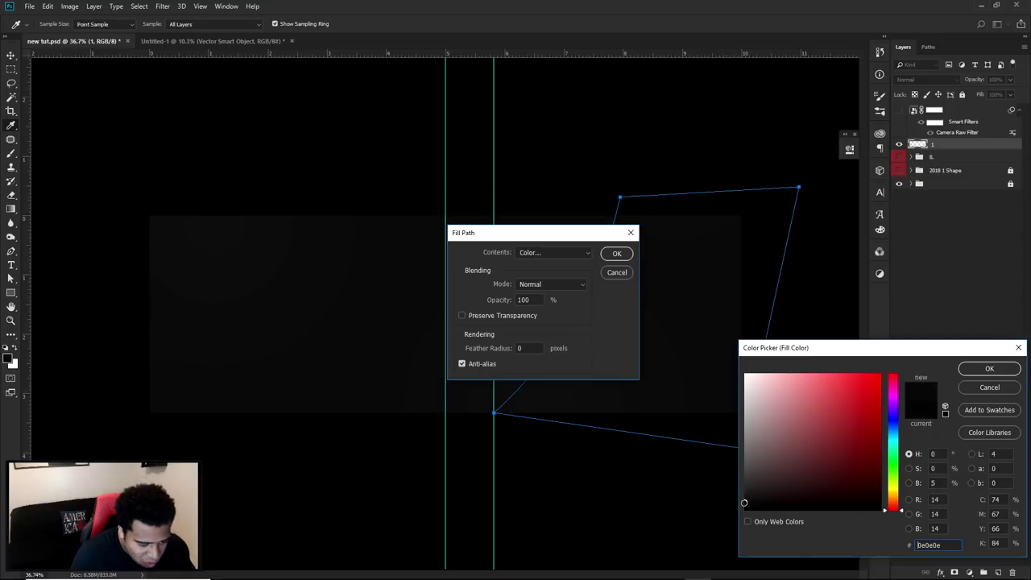
pyautogui.click(970, 370)
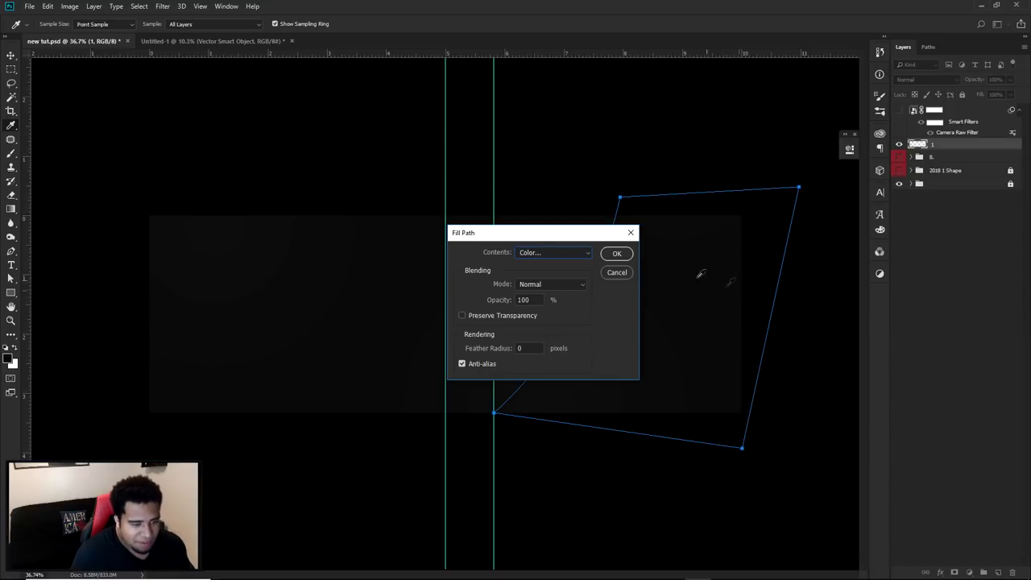
pyautogui.click(617, 255)
pyautogui.rightClick(656, 269)
pyautogui.click(672, 284)
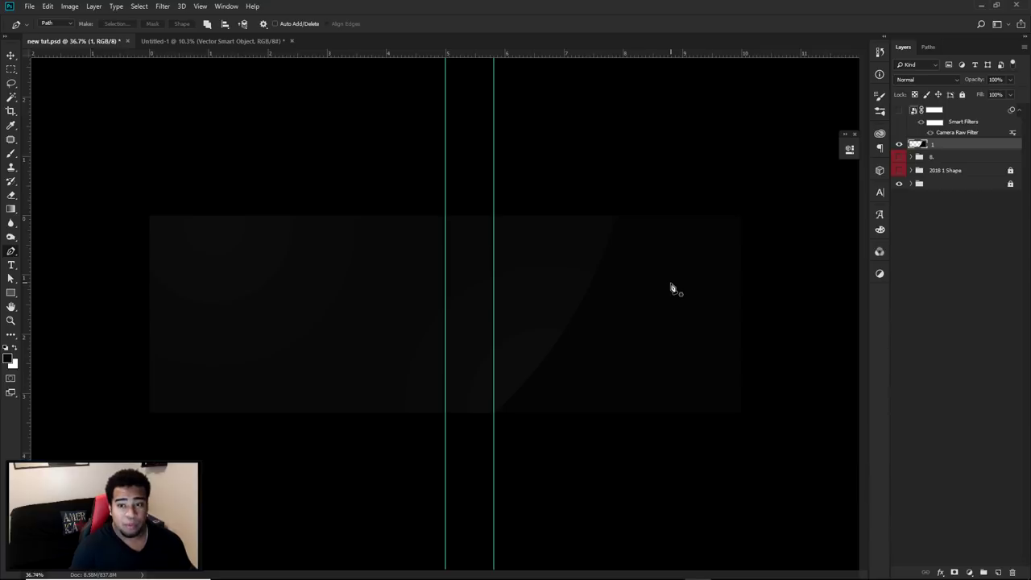
pyautogui.scroll(2, 550, 357)
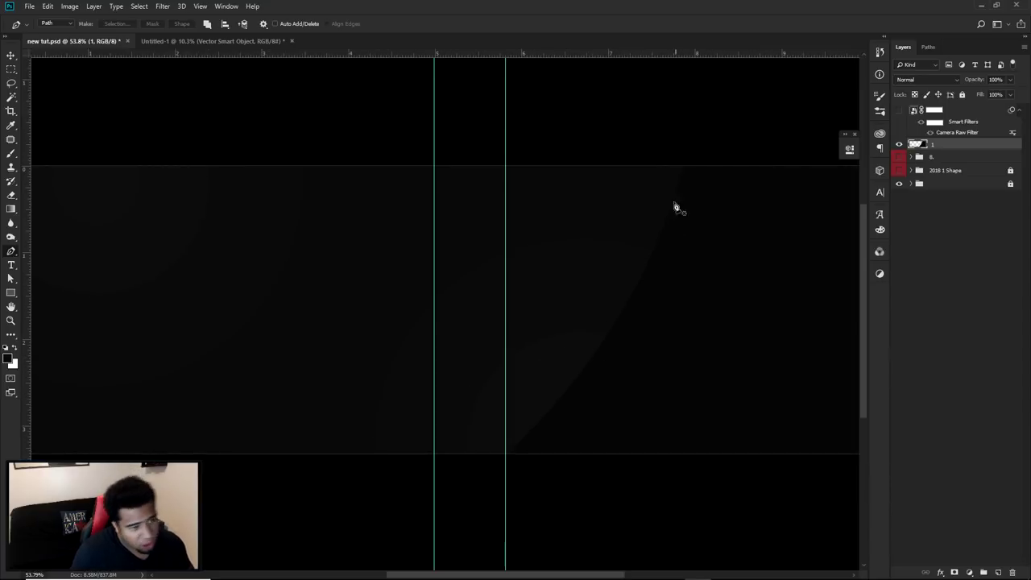
pyautogui.scroll(-2, 470, 323)
pyautogui.click(394, 453)
pyautogui.click(313, 331)
pyautogui.click(110, 216)
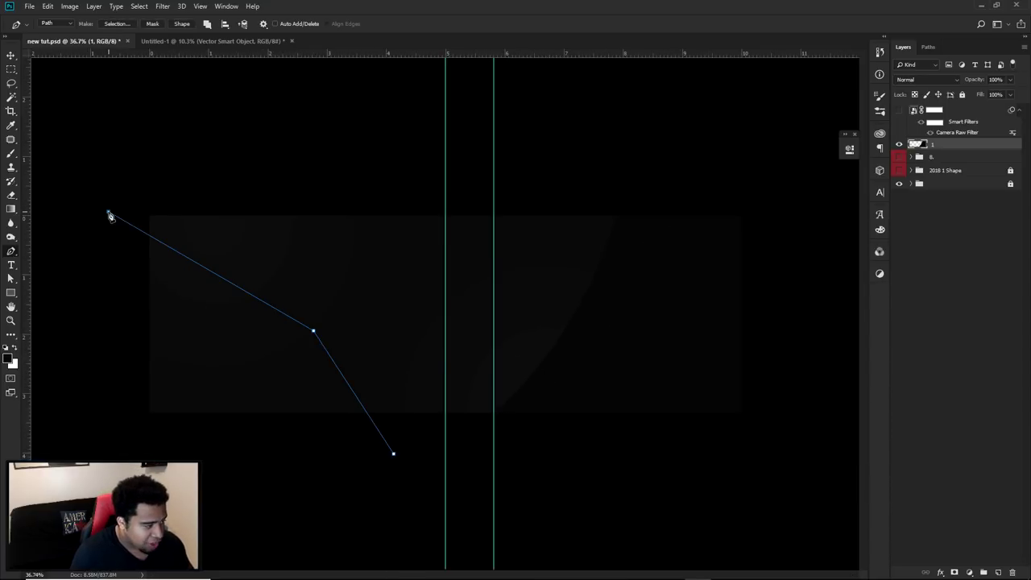
pyautogui.rightClick(329, 292)
pyautogui.click(369, 307)
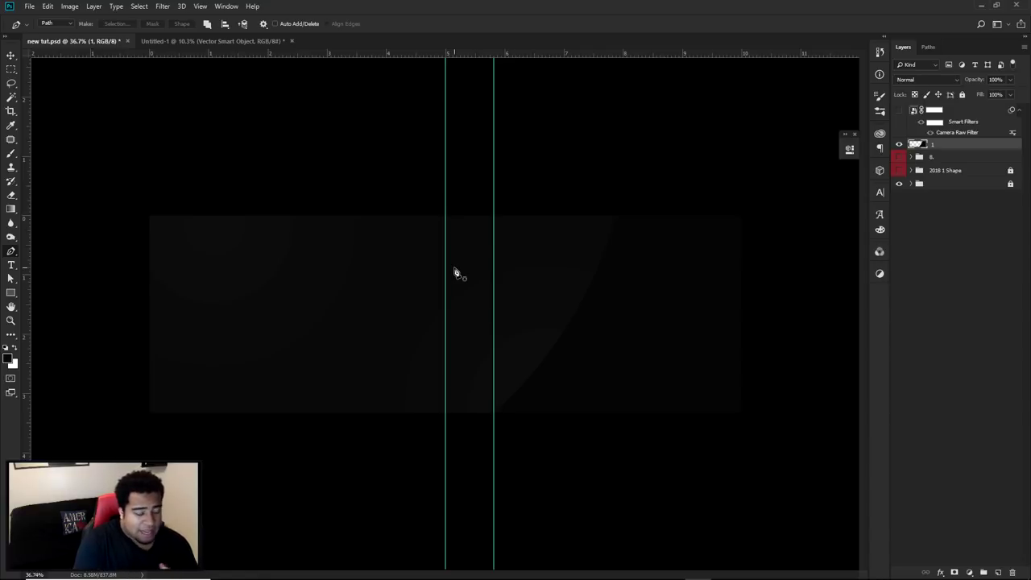
# Add a new layer above layer 1 and name it 2.
pyautogui.click(999, 572)
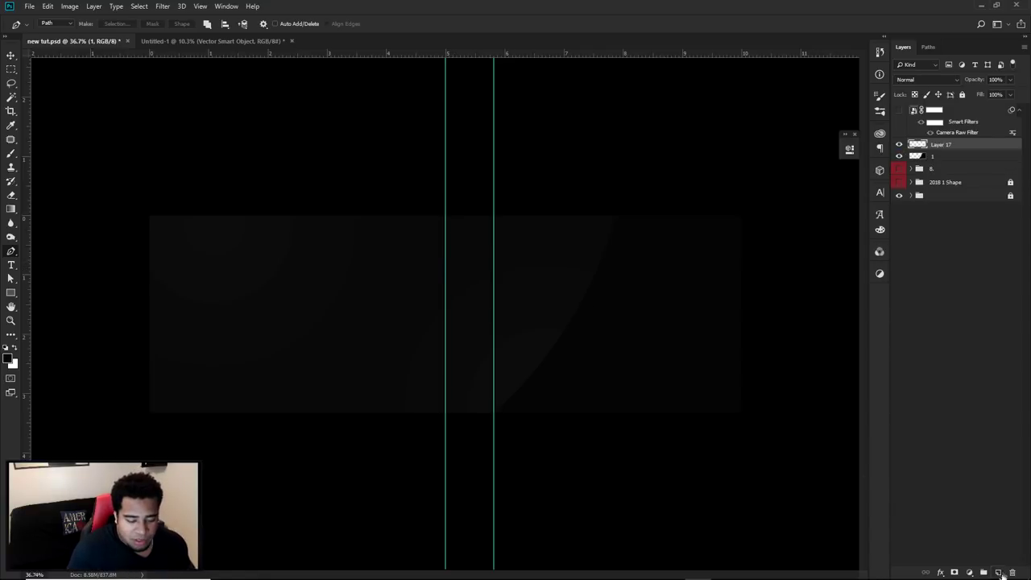
pyautogui.doubleClick(942, 145)
pyautogui.write('2')
pyautogui.press('Return')
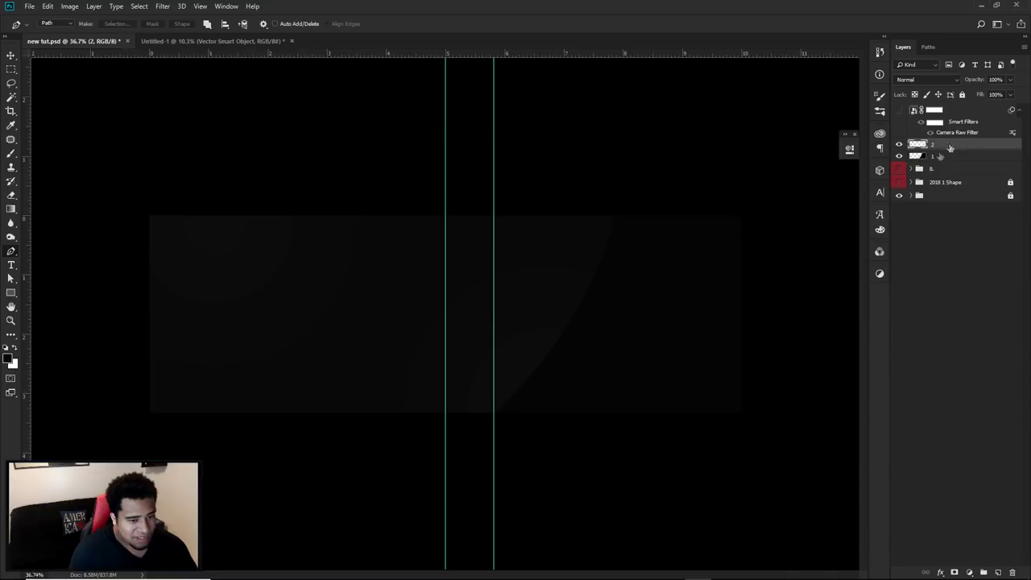
pyautogui.click(532, 419)
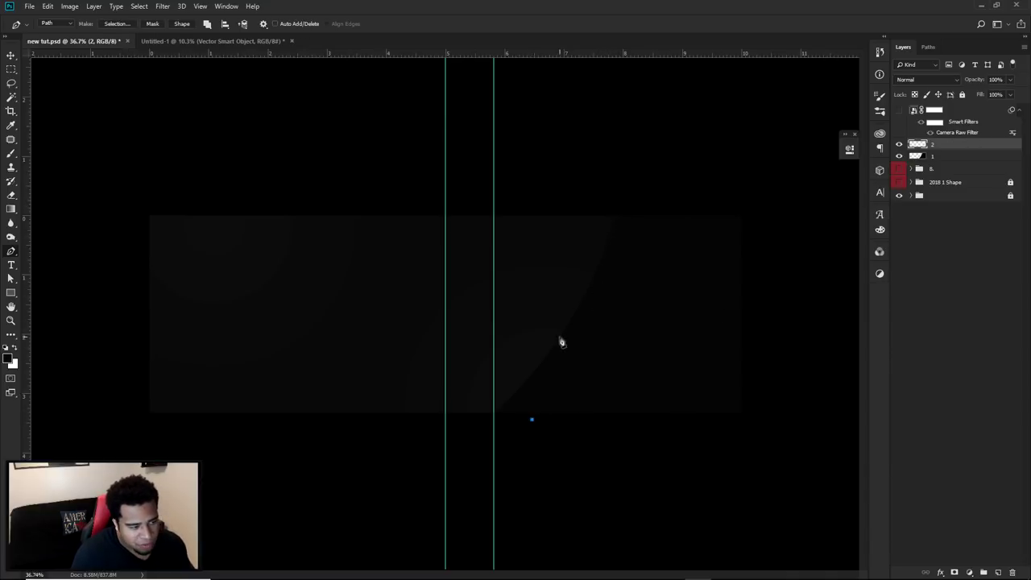
pyautogui.moveTo(686, 203); pyautogui.dragTo(728, 82)
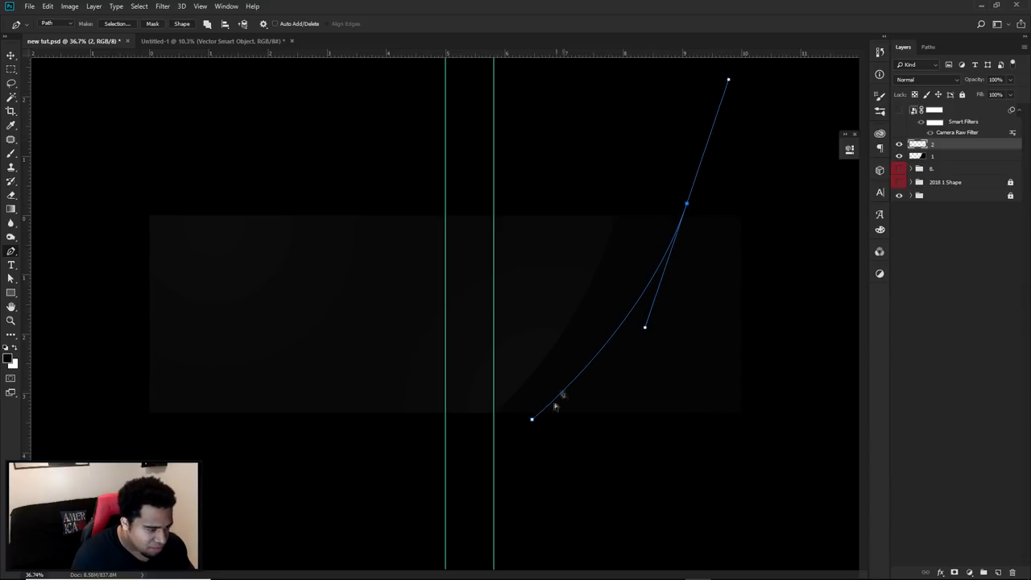
pyautogui.keyDown('ctrl'); pyautogui.click(531, 420); pyautogui.keyUp('ctrl')
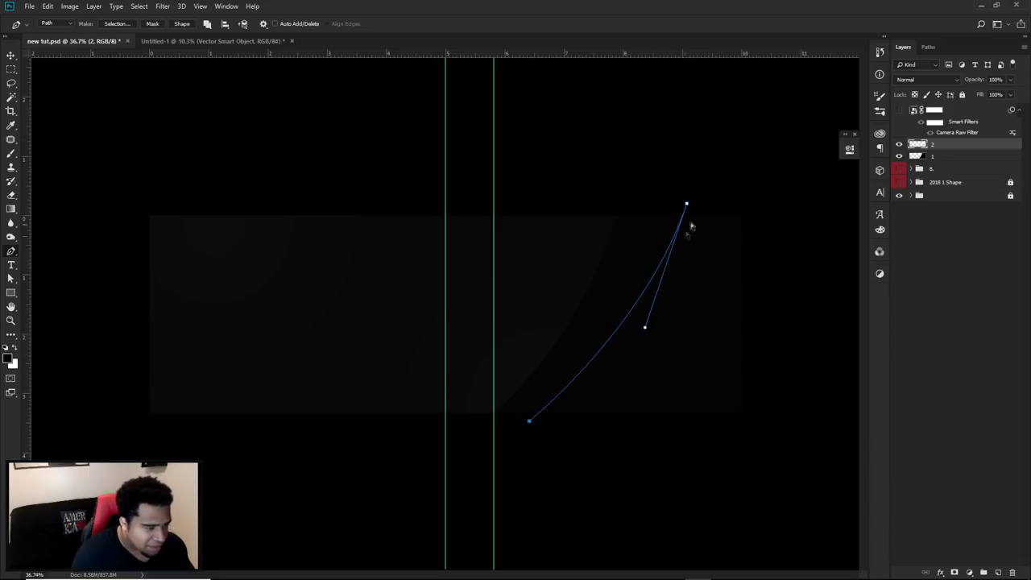
pyautogui.moveTo(687, 203); pyautogui.dragTo(691, 203)
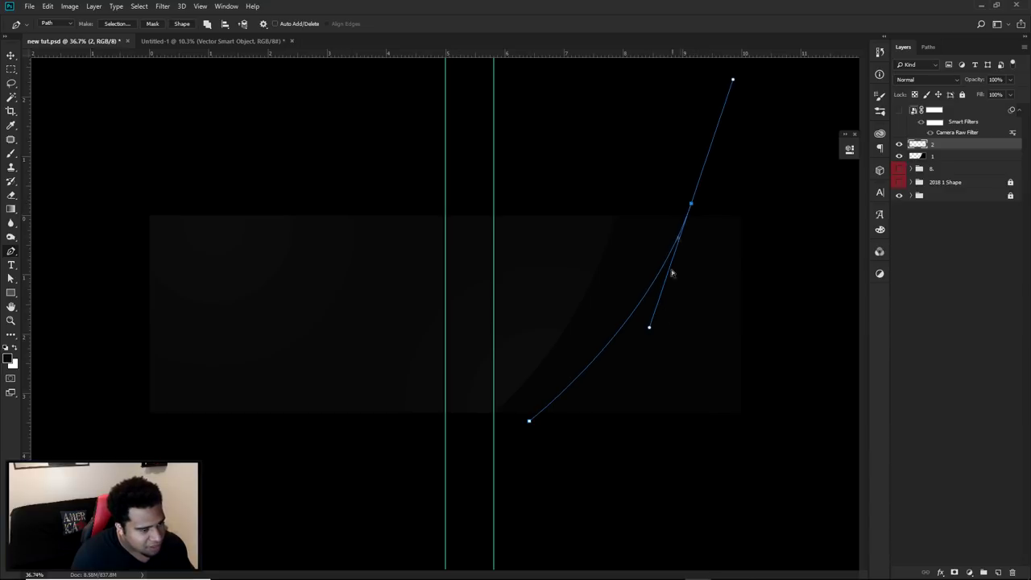
pyautogui.moveTo(653, 332)
pyautogui.mouseDown()
pyautogui.moveTo(639, 370)
pyautogui.moveTo(673, 291)
pyautogui.moveTo(636, 331)
pyautogui.mouseUp()
pyautogui.keyDown('ctrl'); pyautogui.click(664, 331); pyautogui.keyUp('ctrl')
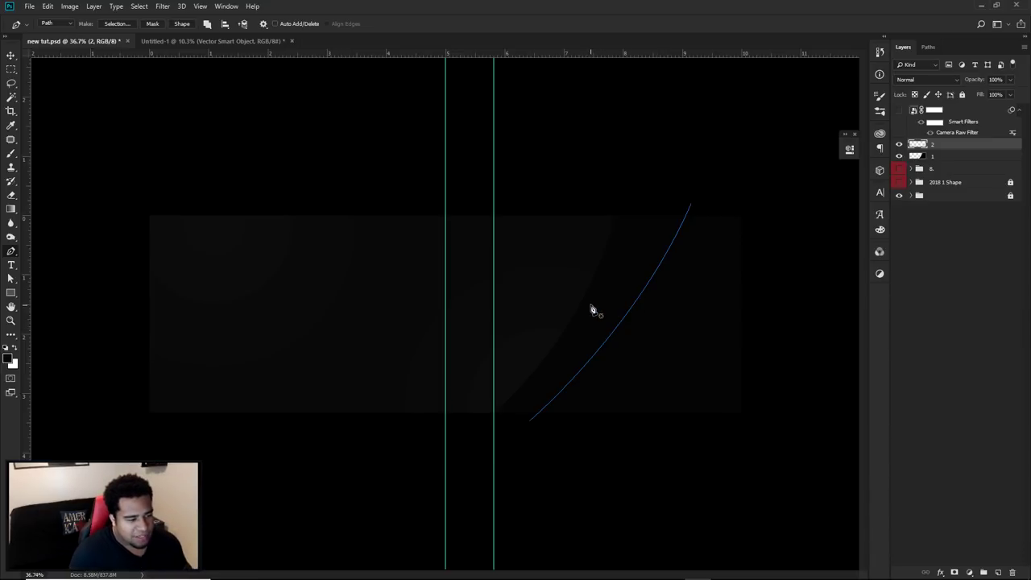
pyautogui.click(600, 428)
pyautogui.moveTo(717, 194); pyautogui.dragTo(725, 75)
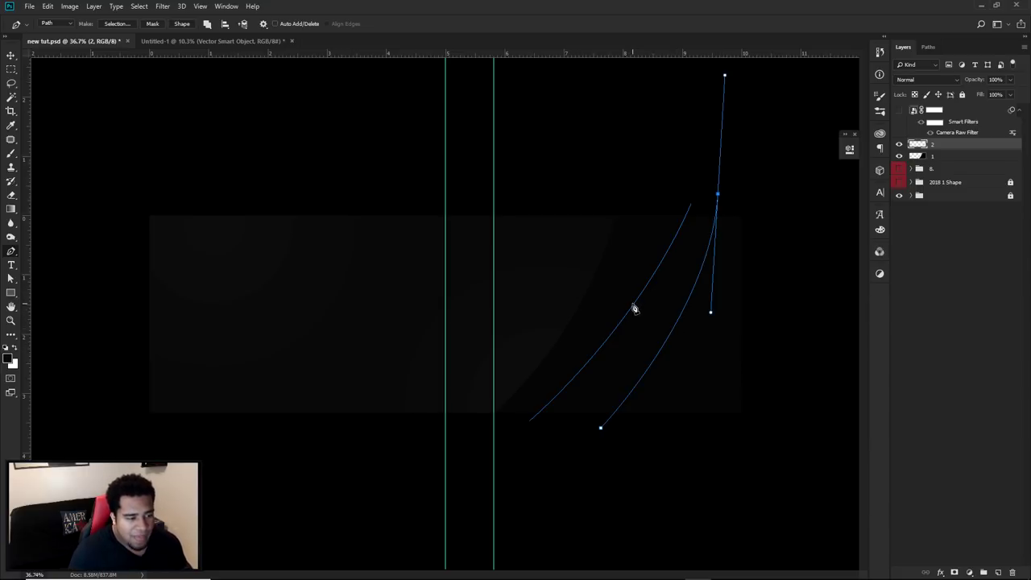
pyautogui.rightClick(719, 263)
pyautogui.click(733, 277)
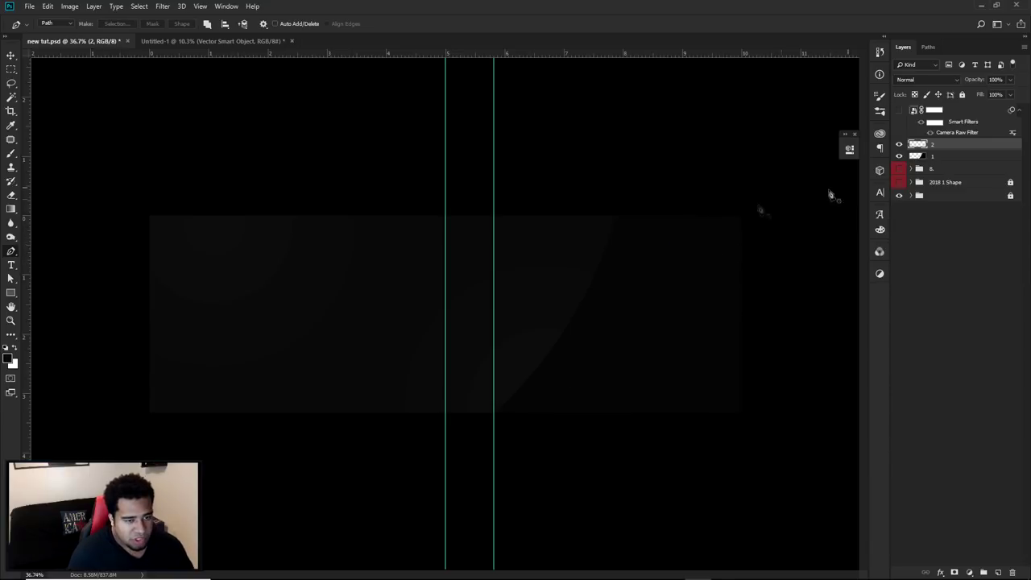
# Draw a Pen curve outside the first shape's edge, from below the canvas to above it, and adjust its upper anchor's lower handle.
pyautogui.click(532, 419)
pyautogui.moveTo(677, 204); pyautogui.dragTo(705, 92)
pyautogui.moveTo(532, 419); pyautogui.dragTo(534, 424)
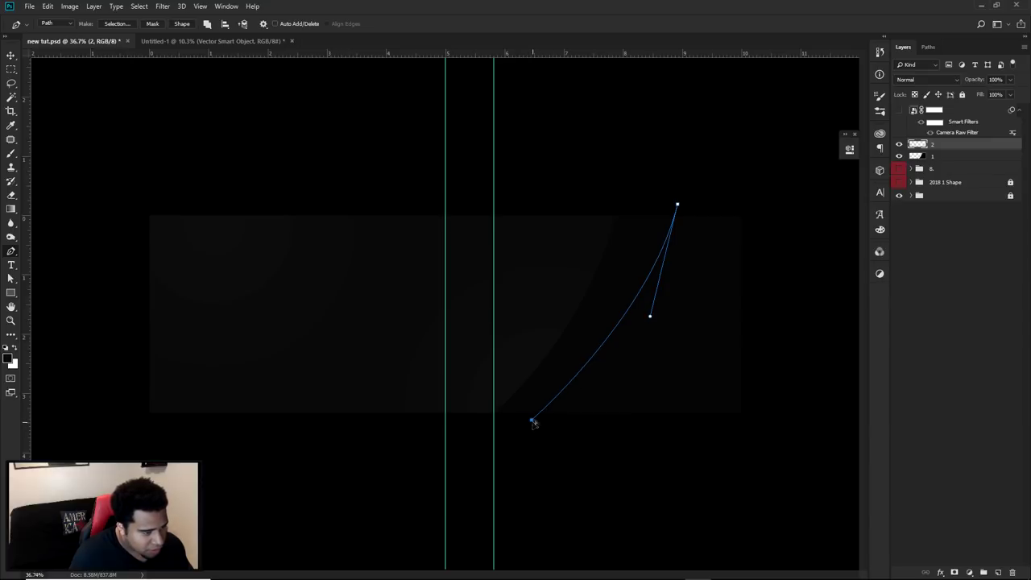
pyautogui.keyDown('ctrl'); pyautogui.click(656, 319); pyautogui.keyUp('ctrl')
pyautogui.keyDown('ctrl'); pyautogui.click(677, 206); pyautogui.keyUp('ctrl')
pyautogui.moveTo(649, 321)
pyautogui.mouseDown()
pyautogui.moveTo(624, 352)
pyautogui.moveTo(635, 329)
pyautogui.mouseUp()
pyautogui.keyDown('ctrl'); pyautogui.click(685, 292); pyautogui.keyUp('ctrl')
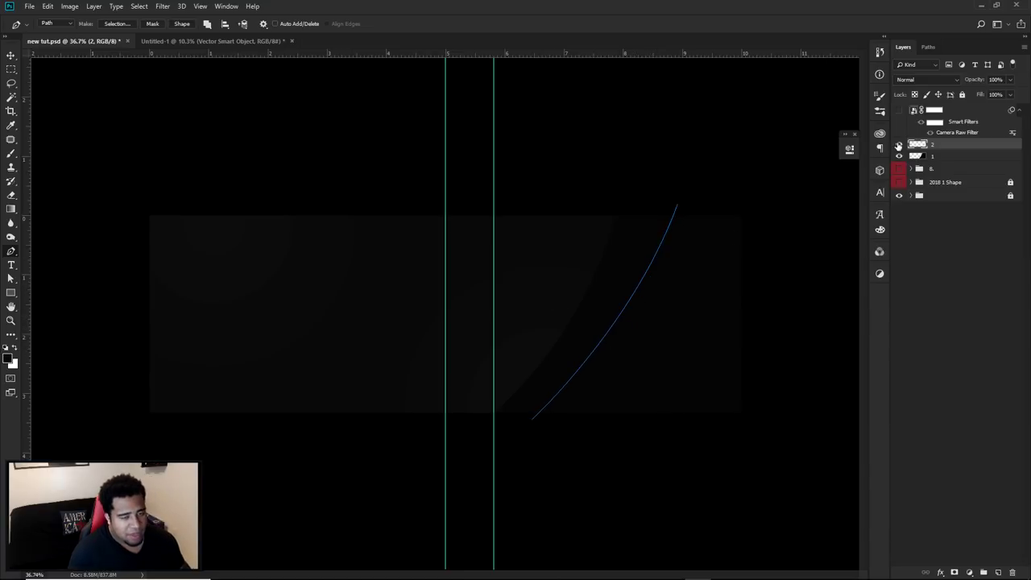
# Compare the curve with the finished design, and reshape it by moving its lower anchor inward and upper anchor outward and shortening the lower handle.
pyautogui.click(900, 110)
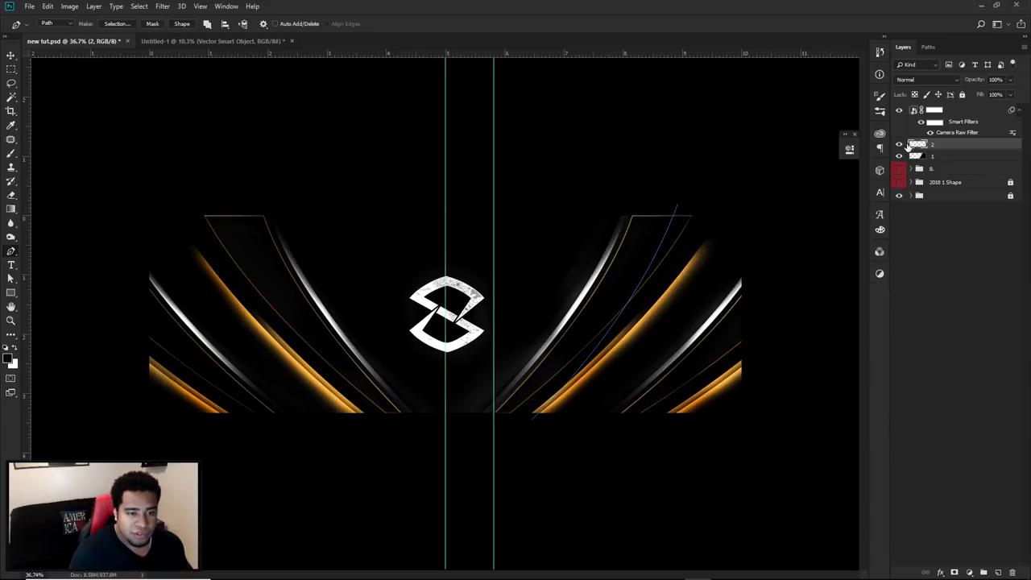
pyautogui.click(899, 111)
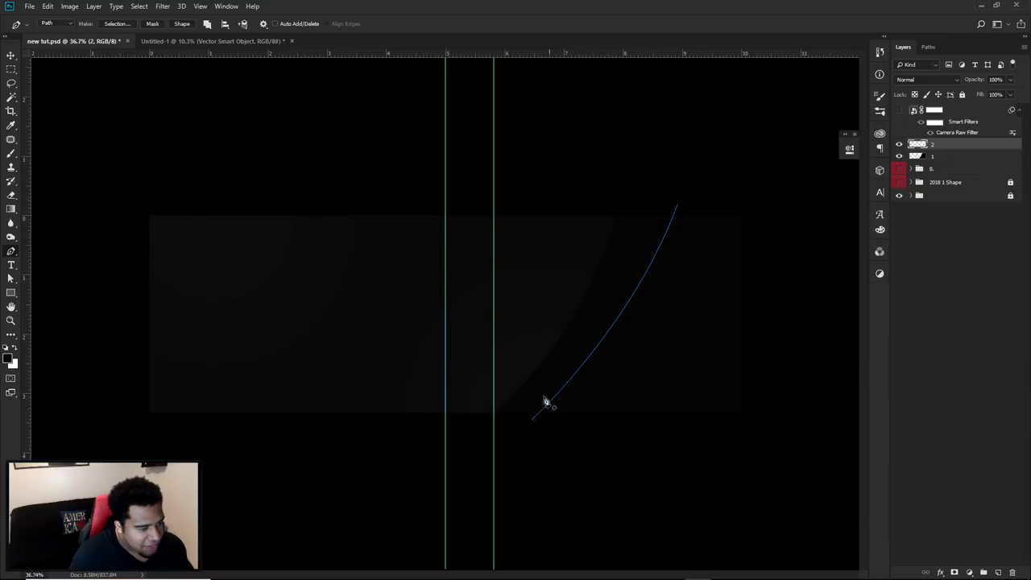
pyautogui.click(525, 421)
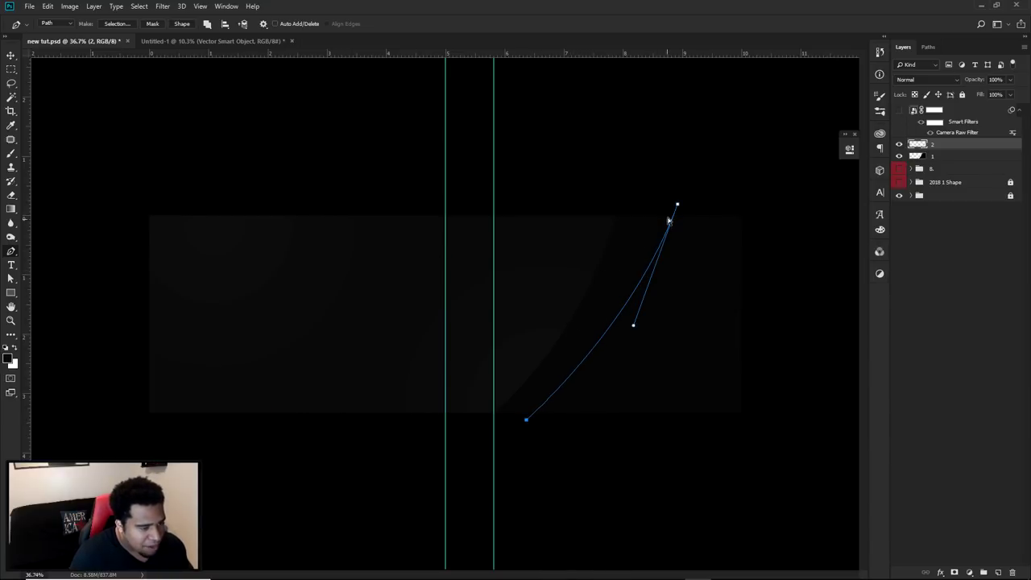
pyautogui.moveTo(677, 208); pyautogui.dragTo(724, 95)
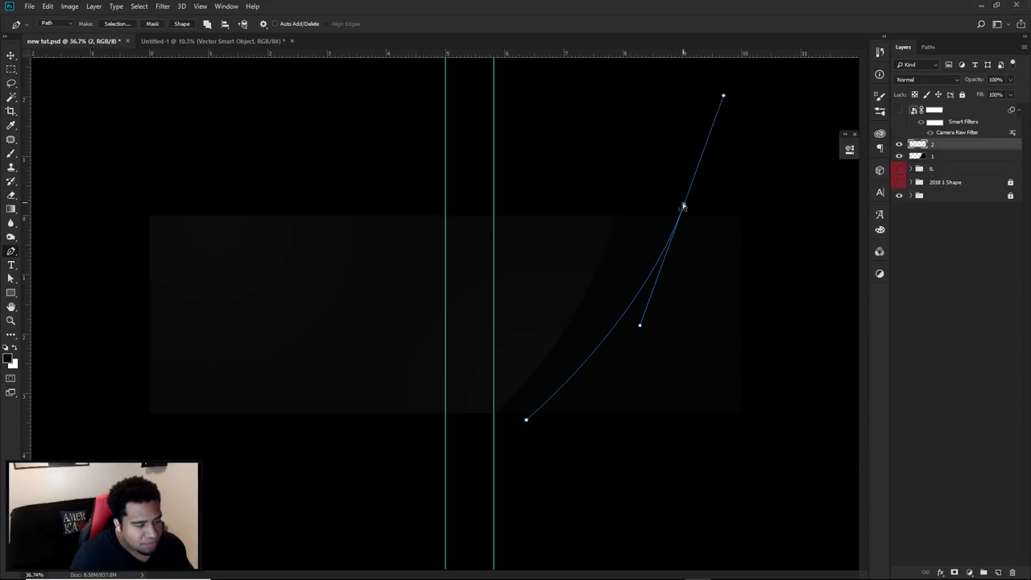
pyautogui.moveTo(641, 328); pyautogui.dragTo(644, 316)
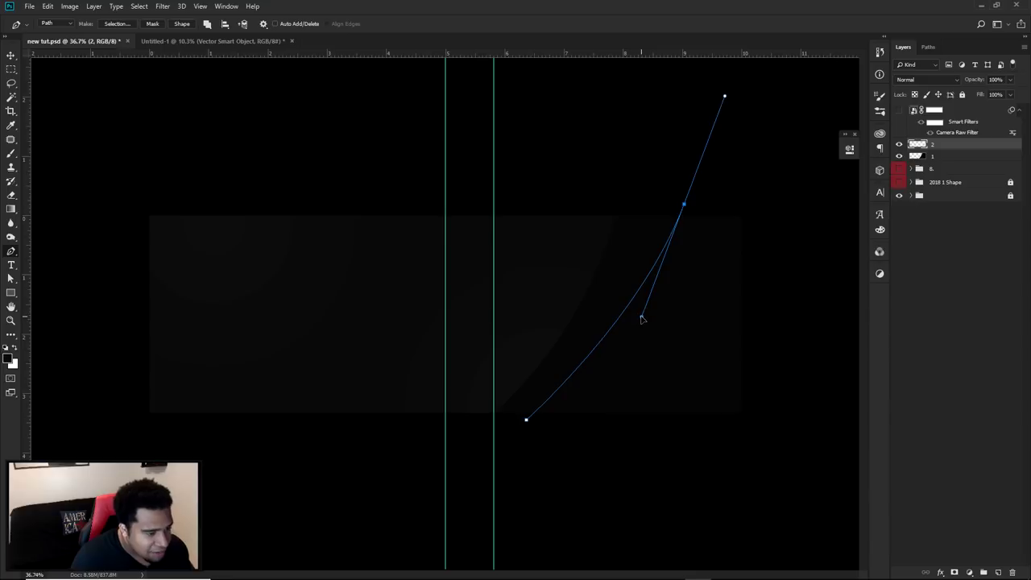
pyautogui.keyDown('alt'); pyautogui.click(684, 205); pyautogui.keyUp('alt')
pyautogui.click(798, 195)
pyautogui.click(797, 397)
pyautogui.click(737, 455)
pyautogui.hotkey('ctrl', 'z')
pyautogui.hotkey('ctrl', 'z')
pyautogui.hotkey('ctrl', 'z')
pyautogui.hotkey('ctrl', 'z')
pyautogui.keyDown('alt'); pyautogui.click(685, 206); pyautogui.keyUp('alt')
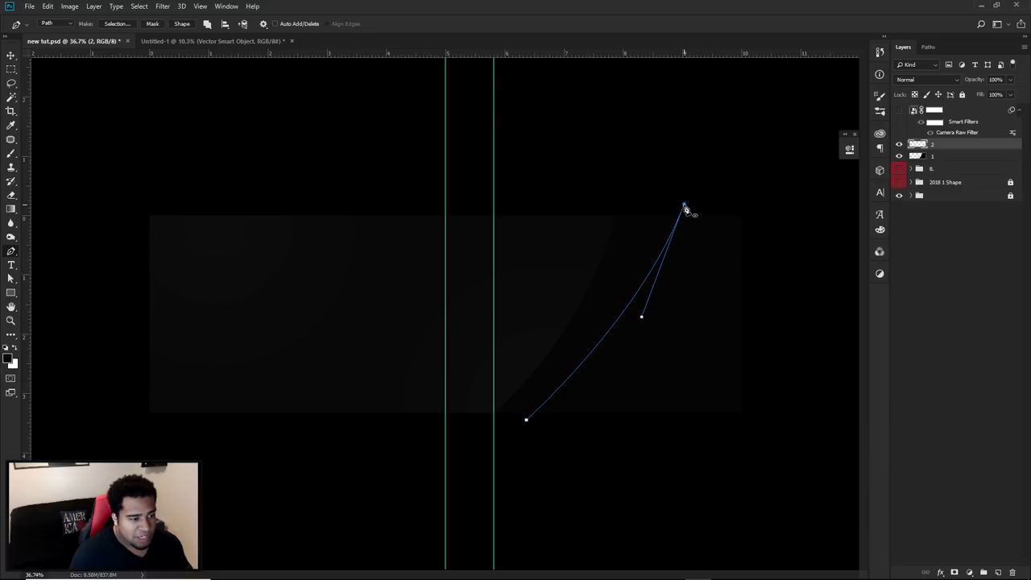
pyautogui.hotkey('ctrl', 'z')
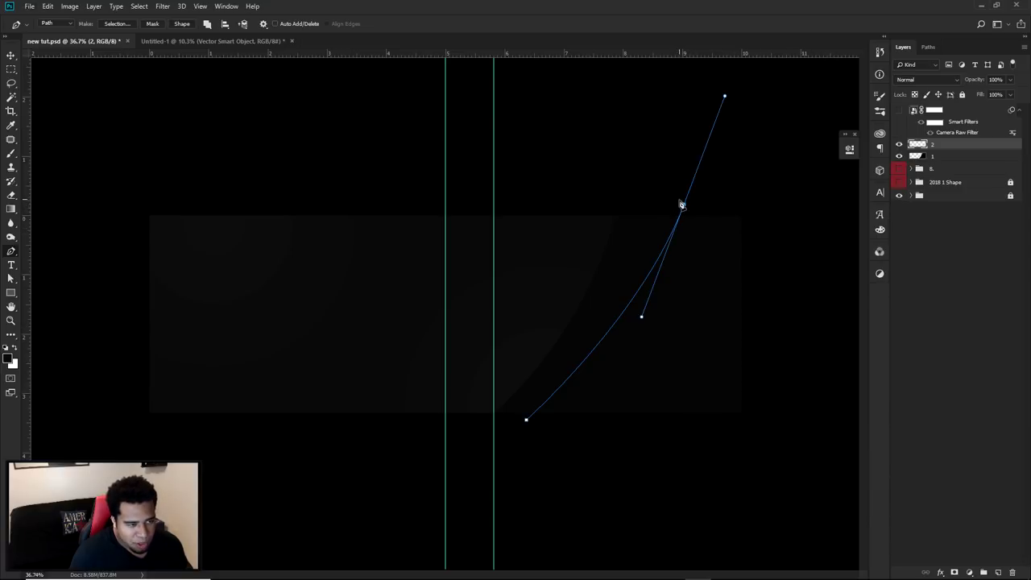
# Remove the second curve's upper outgoing handle and close its path with straight segments outside the canvas's right edge.
pyautogui.keyDown('alt'); pyautogui.click(685, 207); pyautogui.keyUp('alt')
pyautogui.click(784, 208)
pyautogui.click(759, 445)
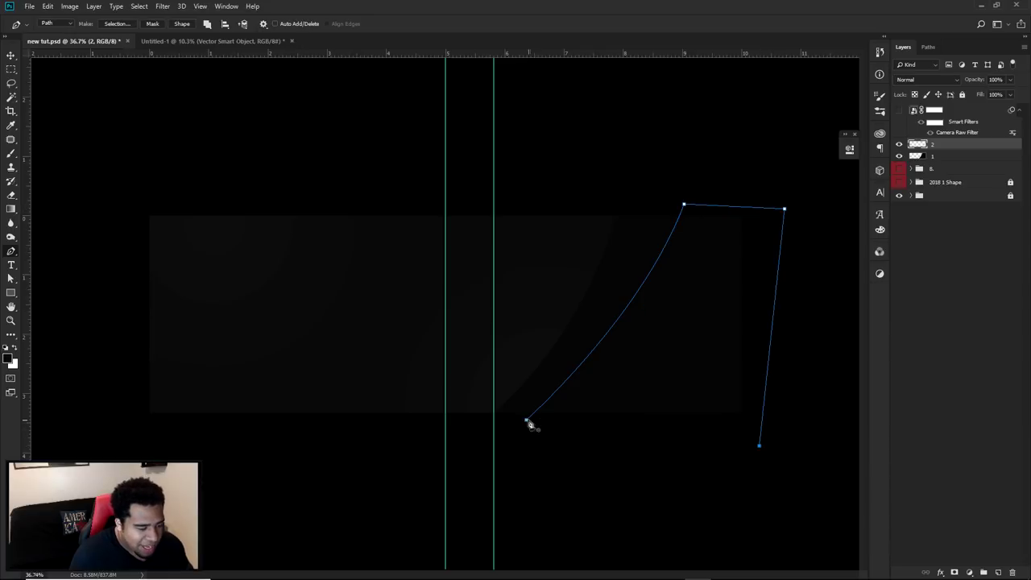
pyautogui.click(527, 420)
# Fill the closed path on layer 2 using the Color contents option at Normal mode and 100% opacity, and delete the path.
pyautogui.rightClick(687, 267)
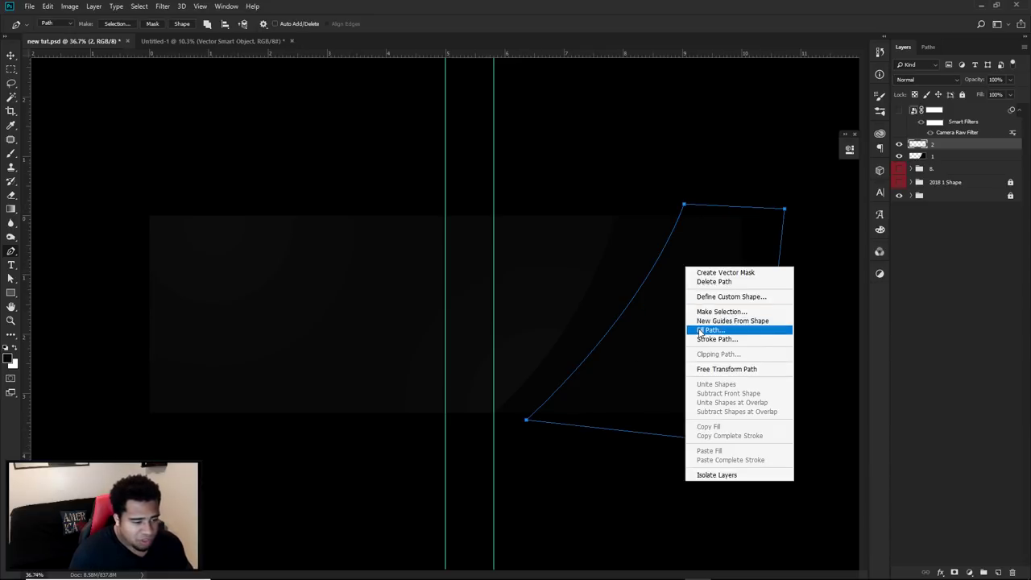
pyautogui.click(708, 330)
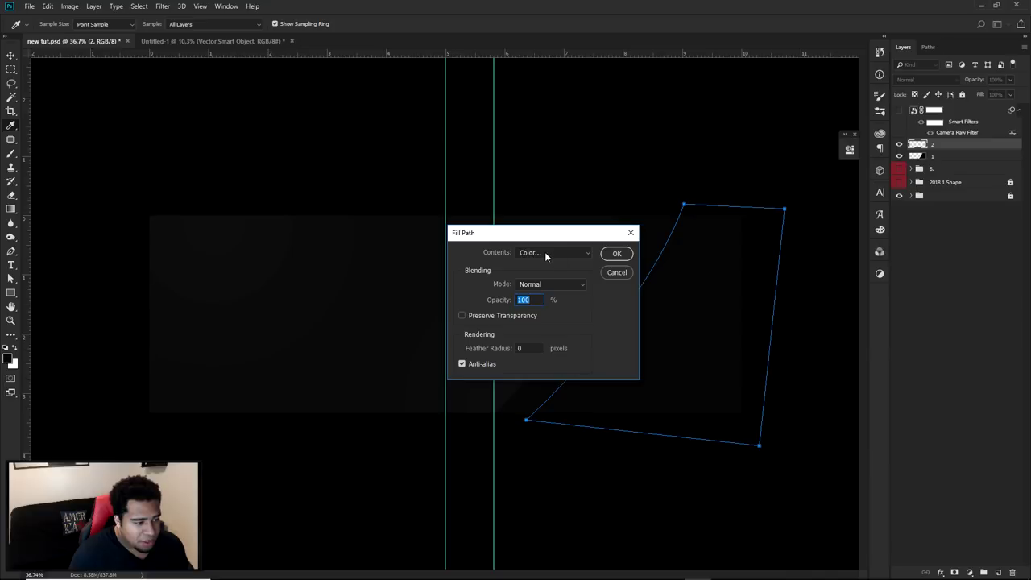
pyautogui.click(616, 254)
pyautogui.rightClick(656, 265)
pyautogui.click(669, 270)
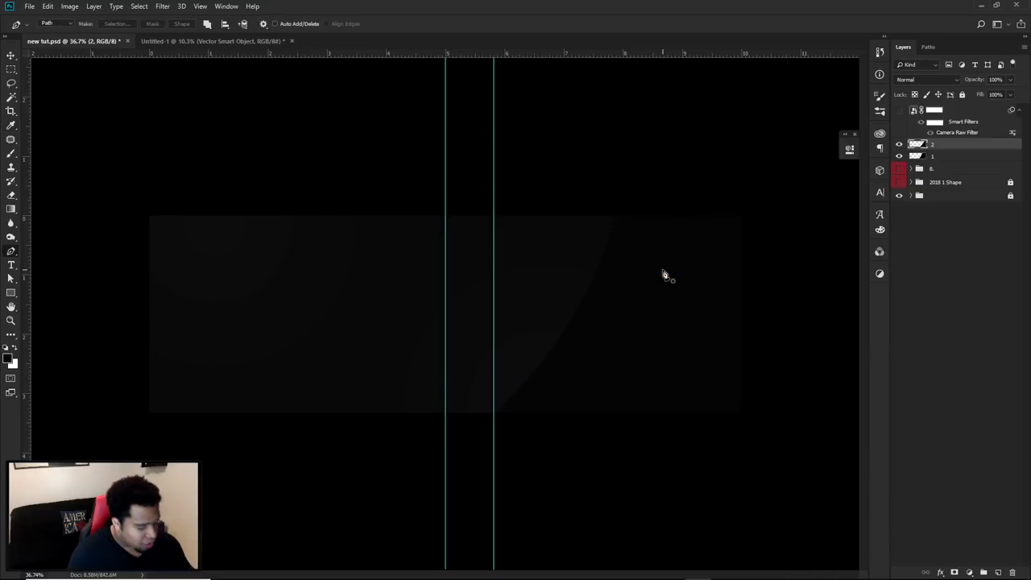
# Darken the shape on layer 2 with a Hue/Saturation adjustment, setting Lightness to -25.
pyautogui.hotkey('ctrl', 'u')
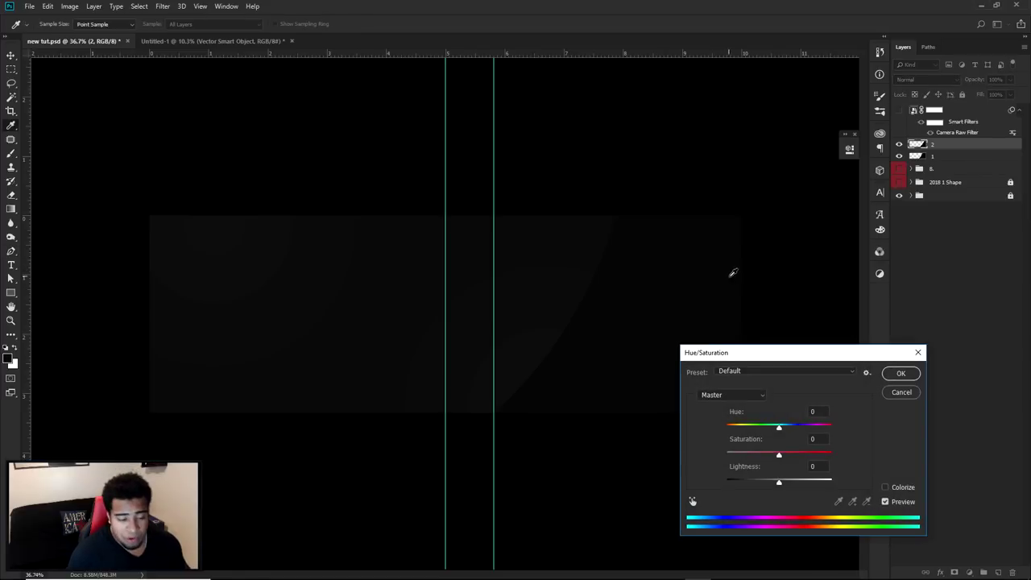
pyautogui.moveTo(749, 357); pyautogui.dragTo(342, 145)
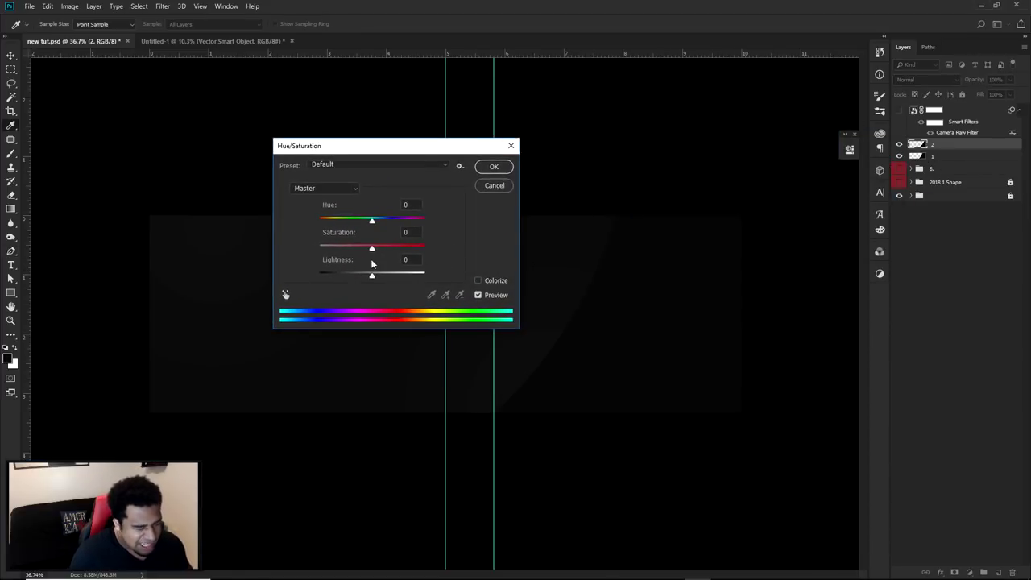
pyautogui.press('Down')
pyautogui.press('Down')
pyautogui.press('Down')
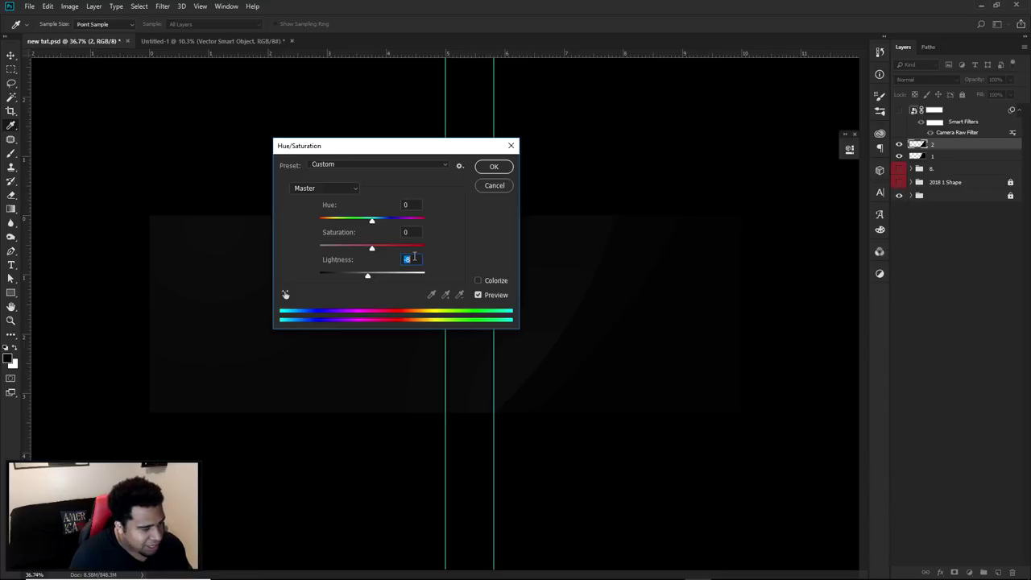
pyautogui.press('Down')
pyautogui.press('Down')
pyautogui.press('Down')
pyautogui.press('Down')
pyautogui.press('Down')
pyautogui.press('Down')
pyautogui.press('Down')
pyautogui.press('Down')
pyautogui.press('Down')
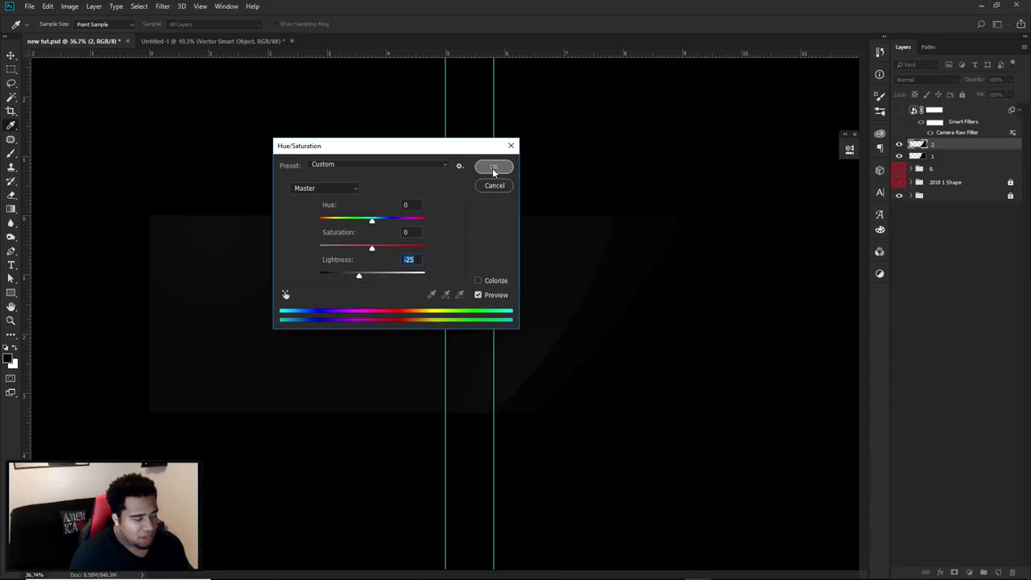
pyautogui.click(493, 167)
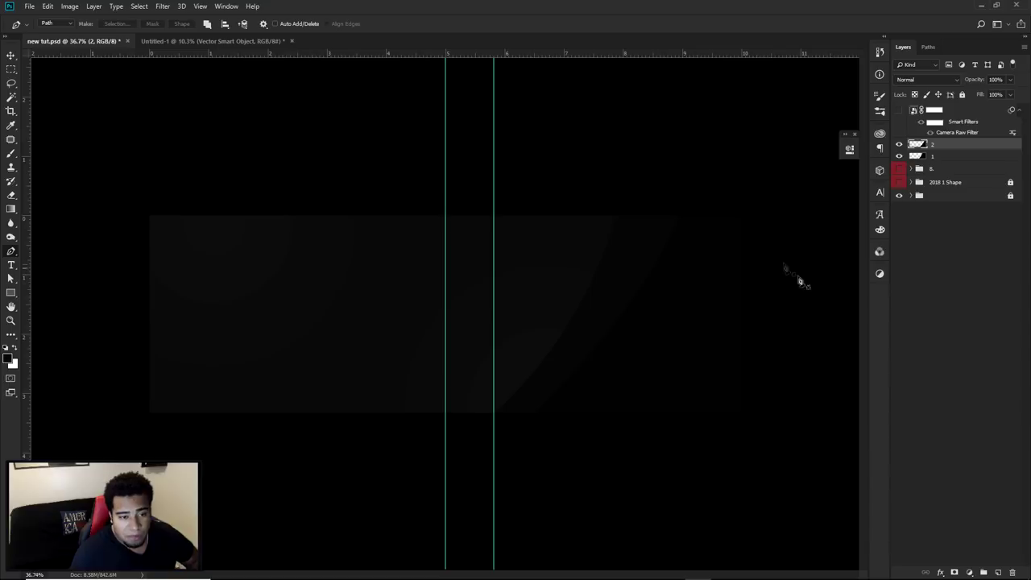
# Duplicate layers 1 and 2 together and merge the copies into a single layer.
pyautogui.click(997, 572)
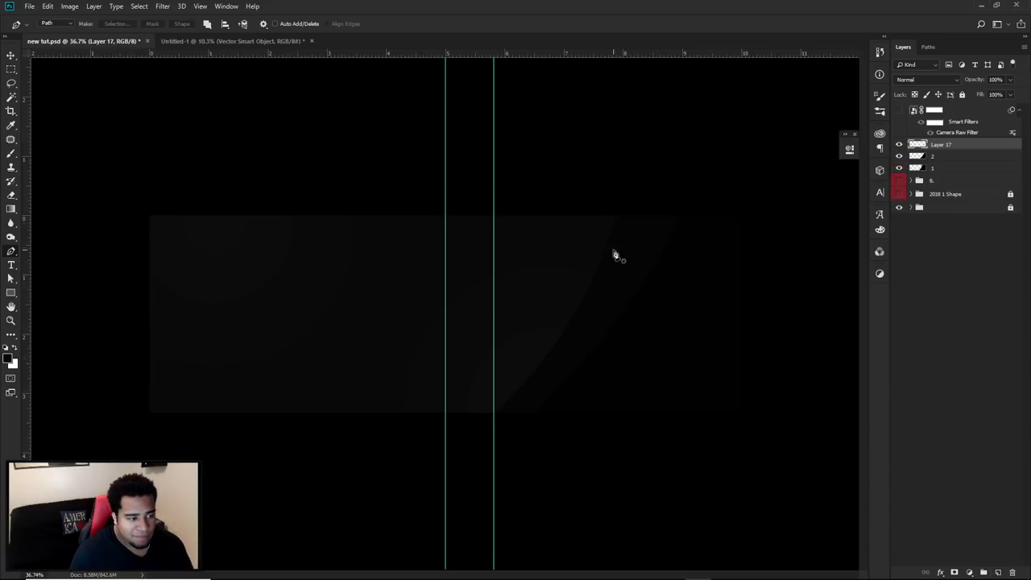
pyautogui.hotkey('ctrl', 'z')
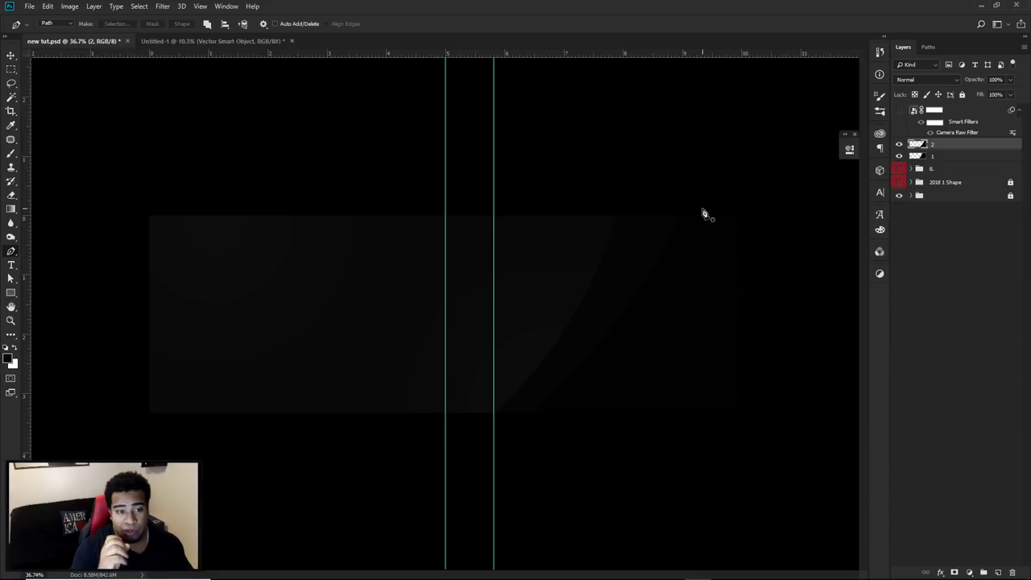
pyautogui.keyDown('shift'); pyautogui.click(951, 157); pyautogui.keyUp('shift')
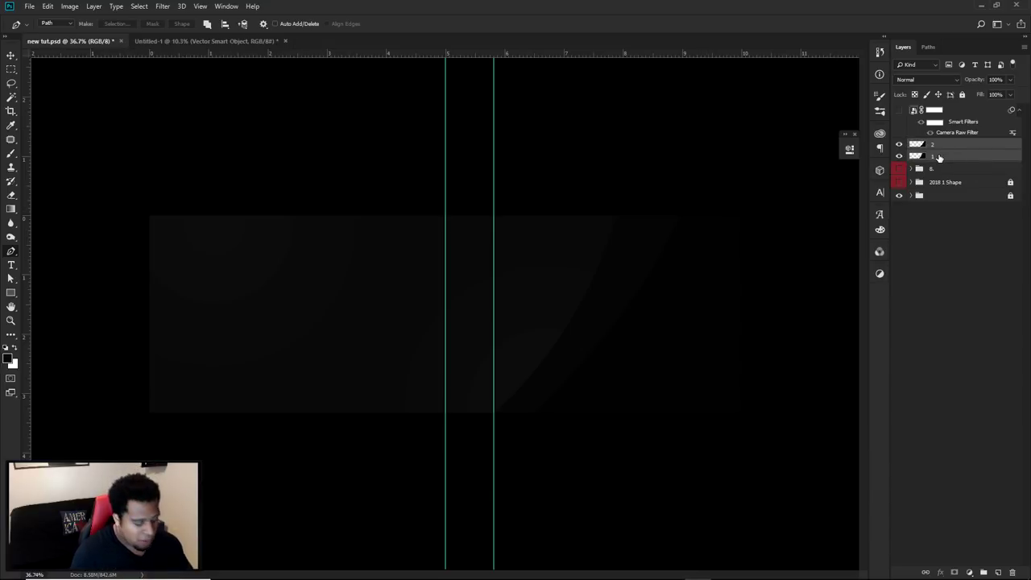
pyautogui.hotkey('ctrl', 'j')
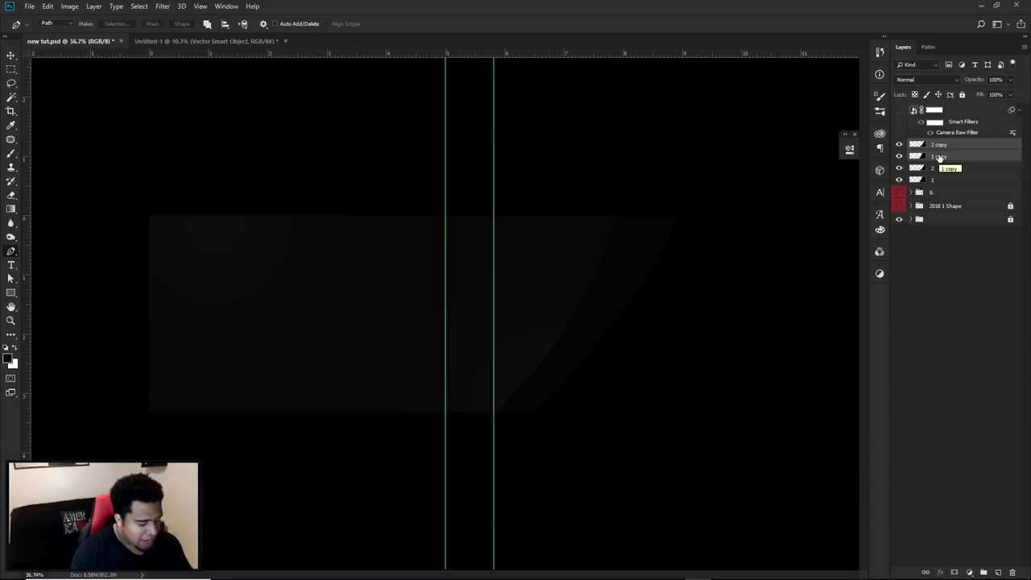
pyautogui.hotkey('ctrl', 'e')
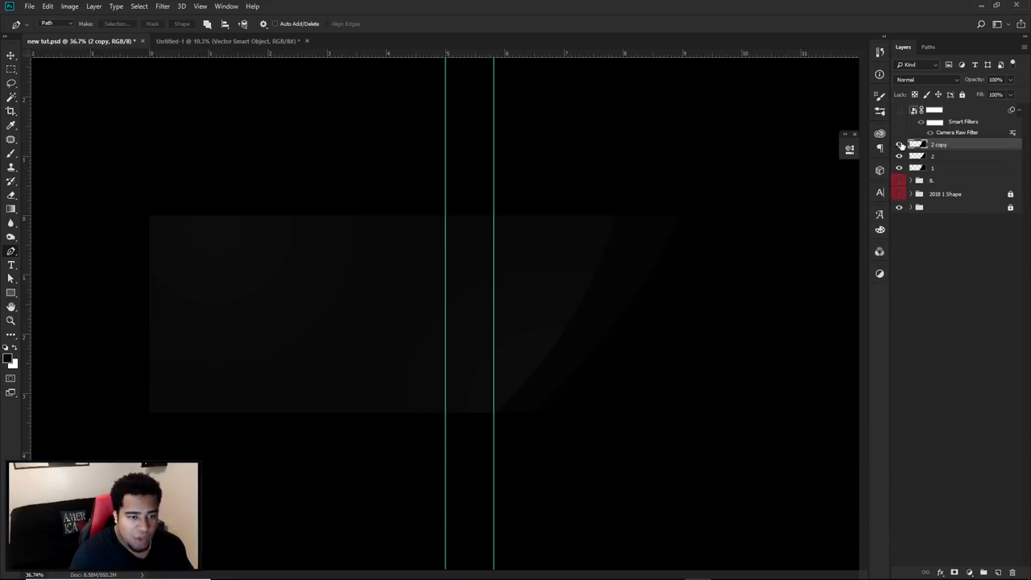
# Select the curved band between the two arcs on the merged copy with the Magic Wand tool.
pyautogui.press('v')
pyautogui.moveTo(684, 346); pyautogui.dragTo(375, 323)
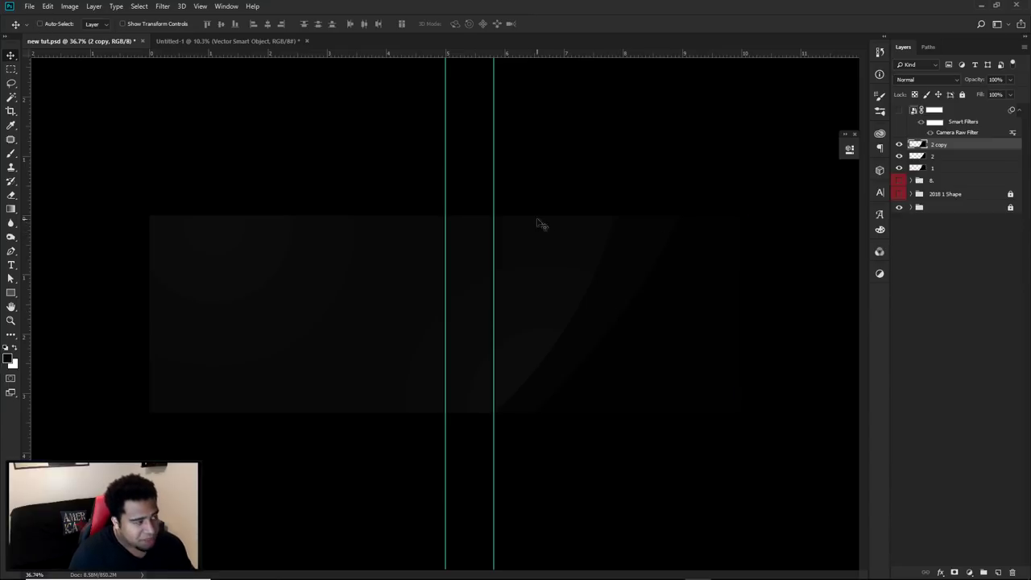
pyautogui.press('w')
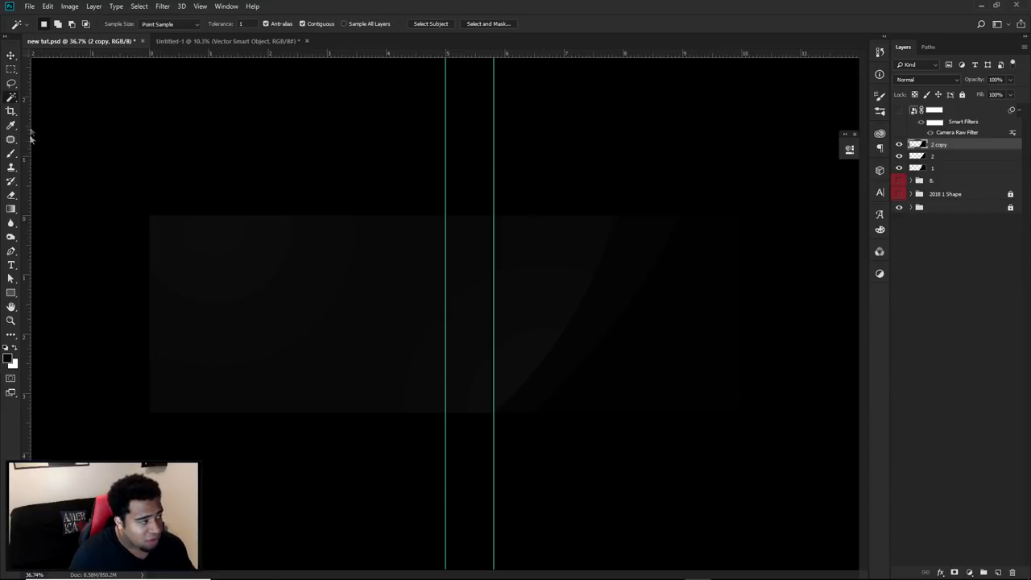
pyautogui.rightClick(11, 99)
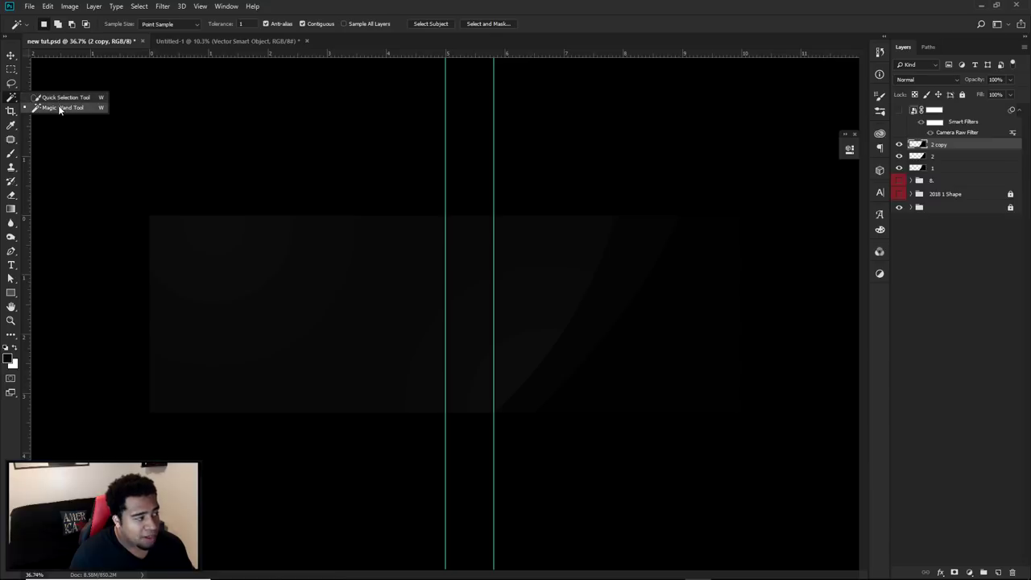
pyautogui.click(58, 104)
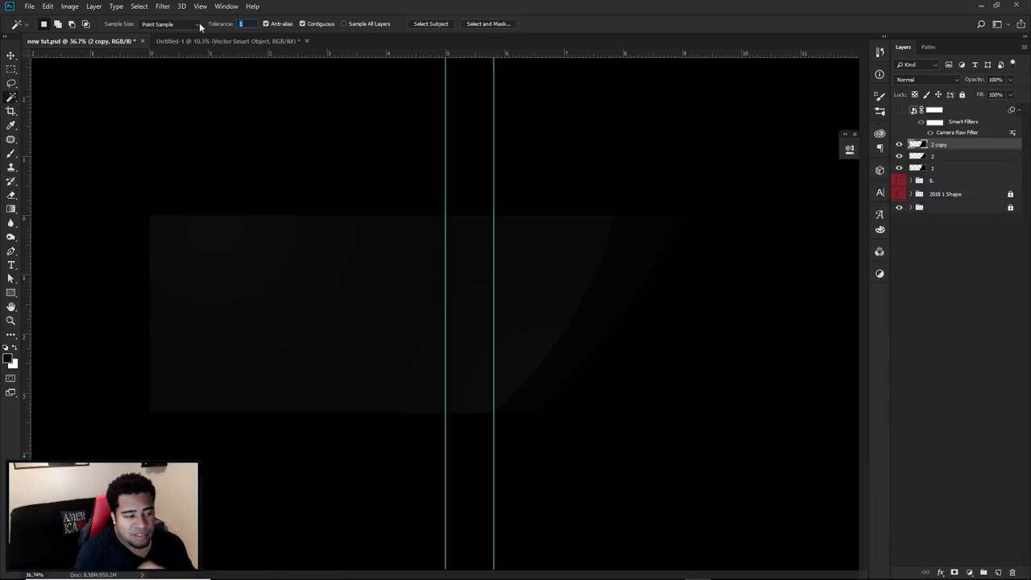
pyautogui.click(635, 247)
pyautogui.scroll(2, 637, 258)
pyautogui.scroll(3, 639, 278)
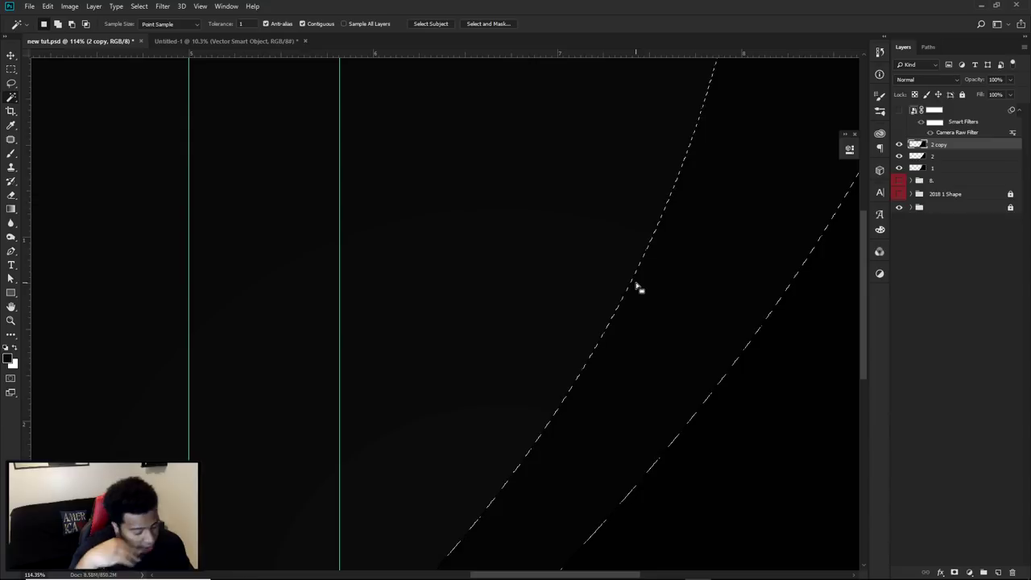
pyautogui.scroll(-2, 641, 265)
pyautogui.hscroll(2, 685, 259)
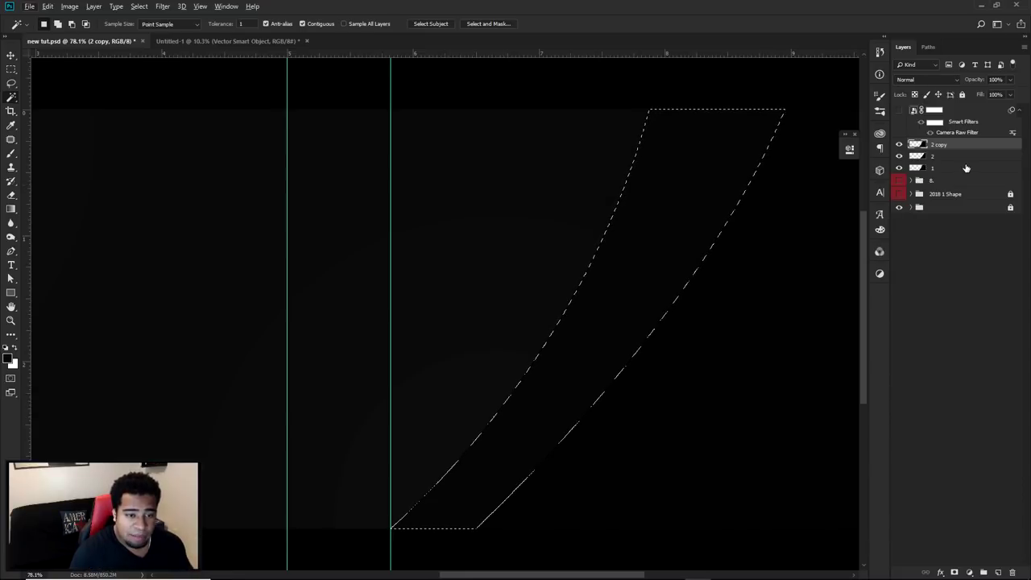
# Fill the selected band with the foreground color on a new layer and deselect it.
pyautogui.click(999, 572)
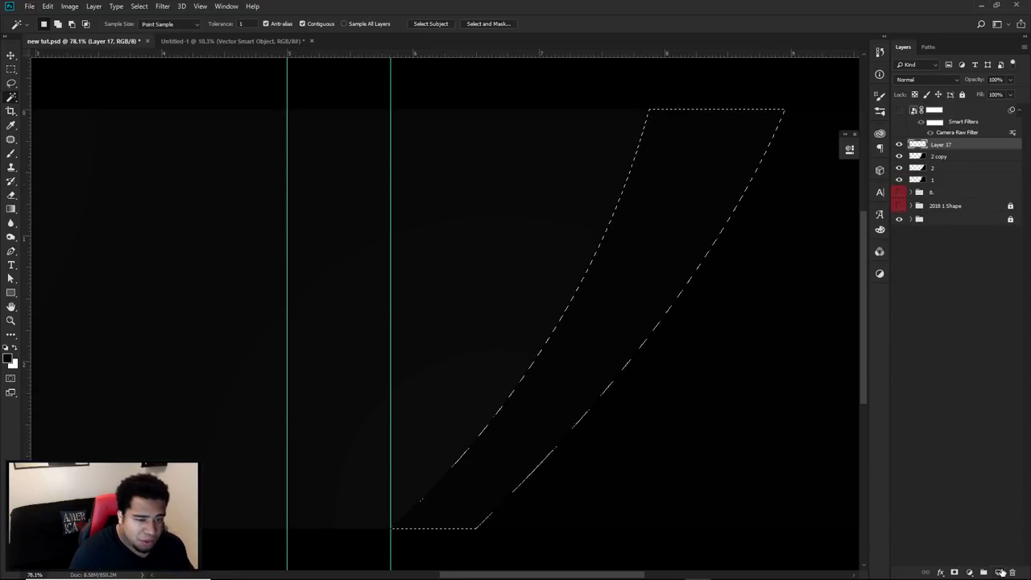
pyautogui.hotkey('alt', 'BackSpace')
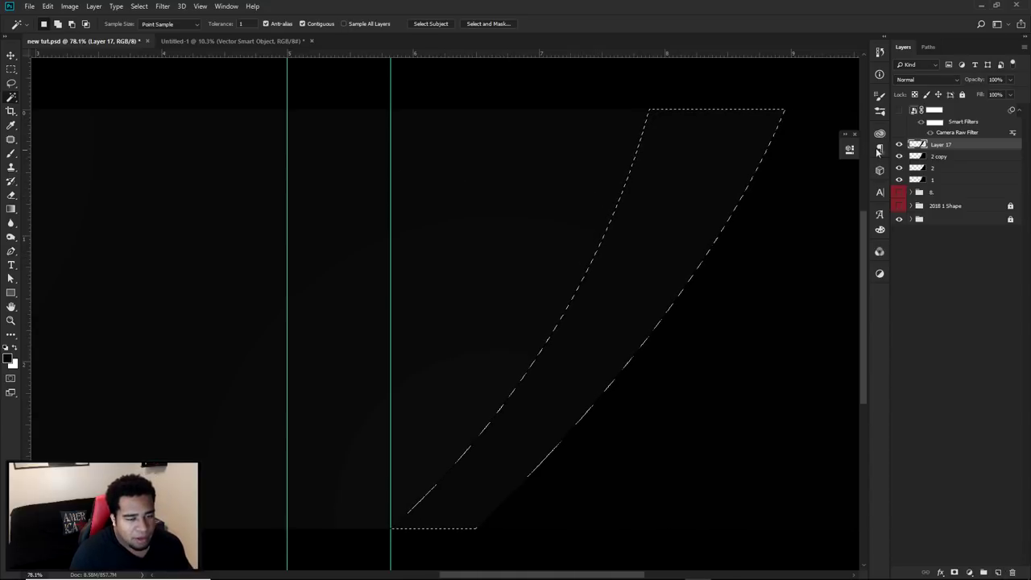
pyautogui.hotkey('ctrl', 'd')
# Delete the merged 2 copy layer and rename the filled band's layer to 3.
pyautogui.click(939, 157)
pyautogui.hotkey('ctrl', 'e')
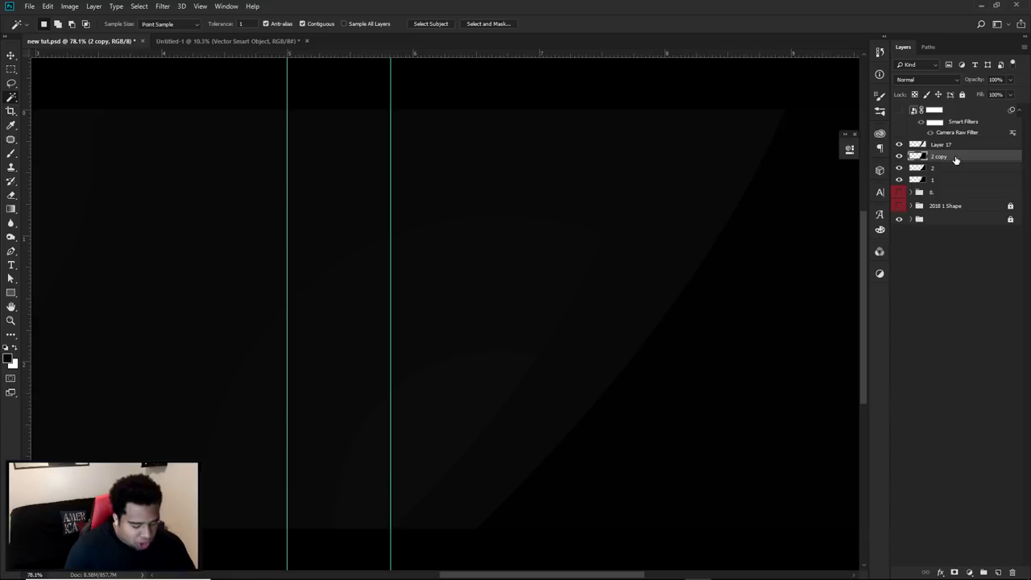
pyautogui.doubleClick(942, 148)
pyautogui.write('3')
pyautogui.press('Return')
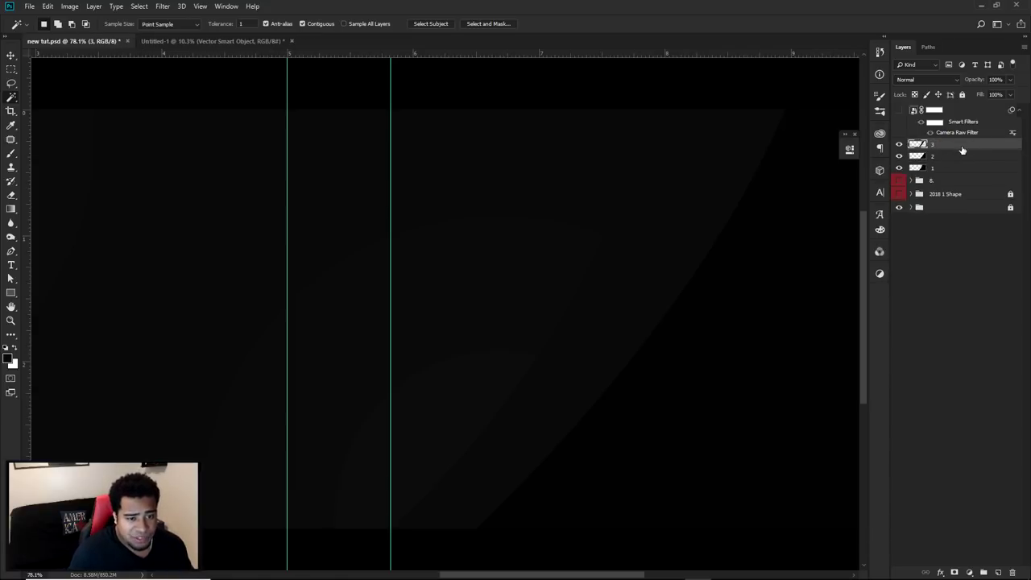
# Give layer 3 the last preset in the Layer Style collection, the dark style with a gold outline.
pyautogui.doubleClick(962, 151)
pyautogui.moveTo(390, 165); pyautogui.dragTo(631, 150)
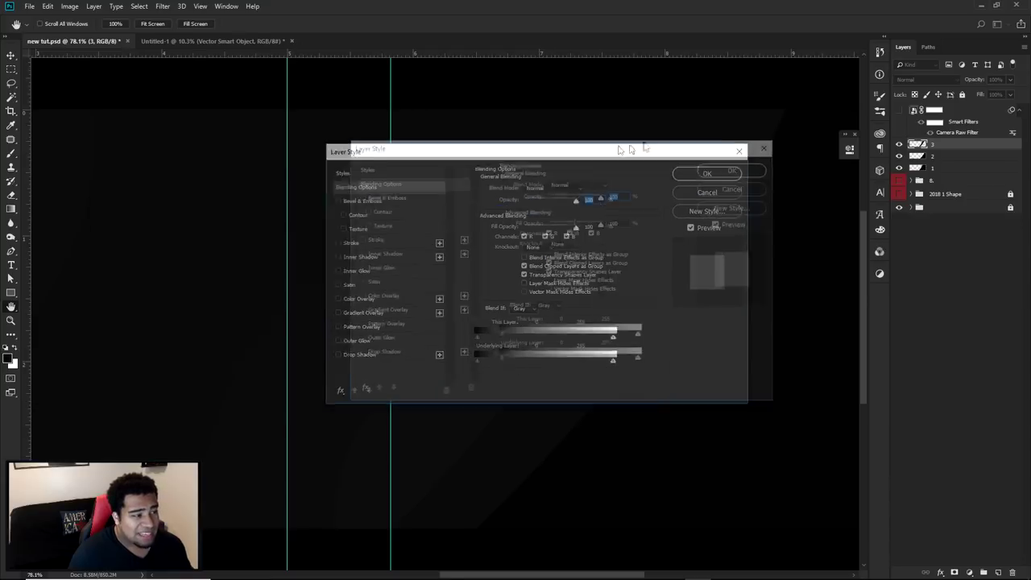
pyautogui.click(396, 168)
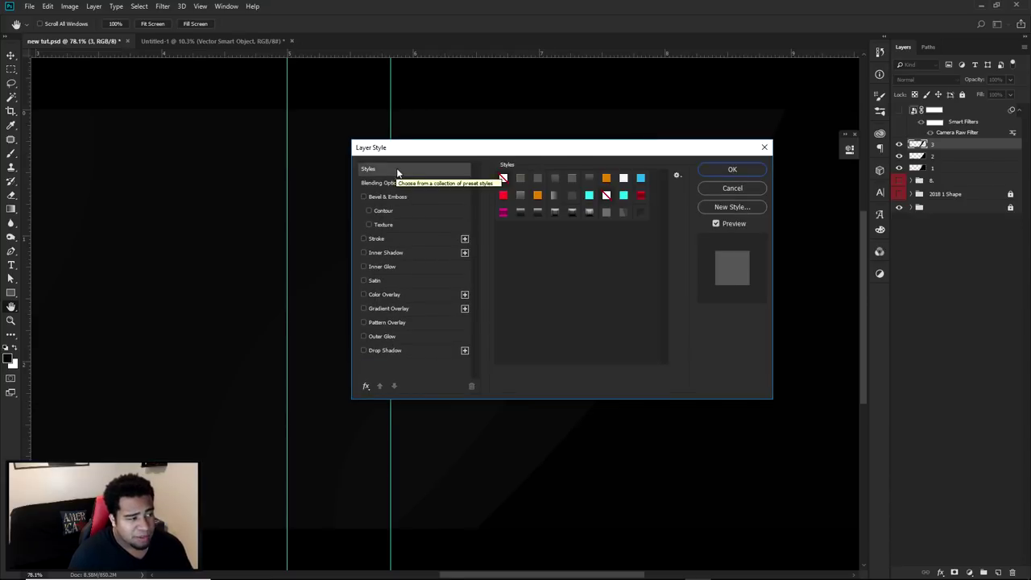
pyautogui.click(642, 211)
pyautogui.moveTo(623, 151); pyautogui.dragTo(360, 168)
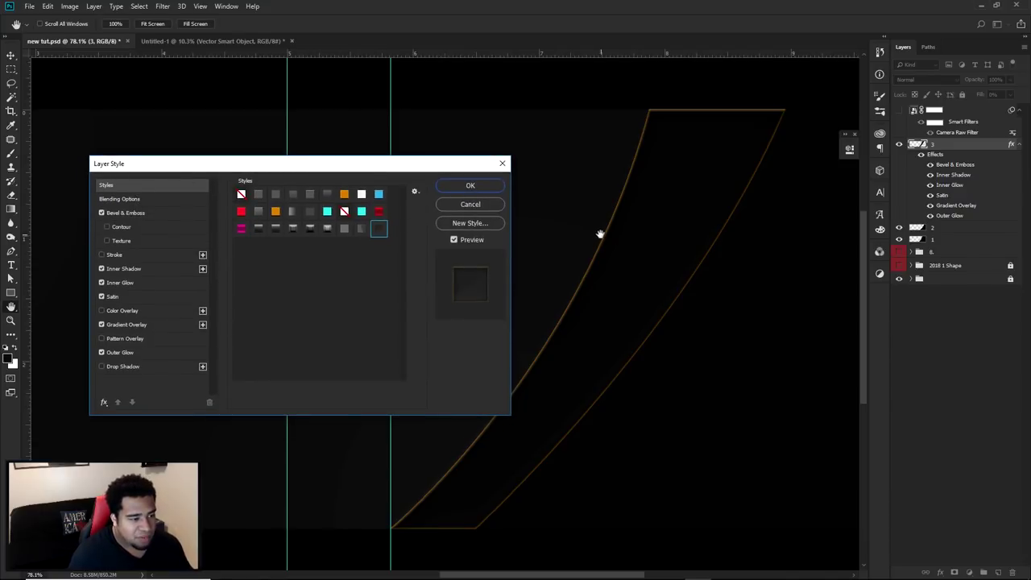
# Compare the band with and without Bevel & Emboss and Inner Shadow, and review both effects' settings.
pyautogui.click(129, 213)
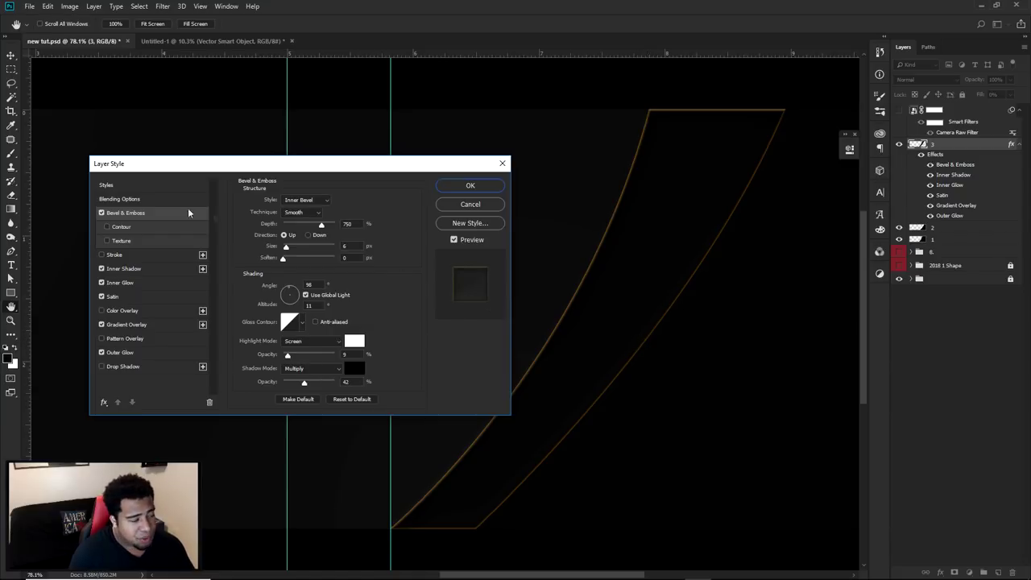
pyautogui.click(101, 213)
pyautogui.click(102, 213)
pyautogui.click(101, 213)
pyautogui.click(102, 213)
pyautogui.click(102, 213)
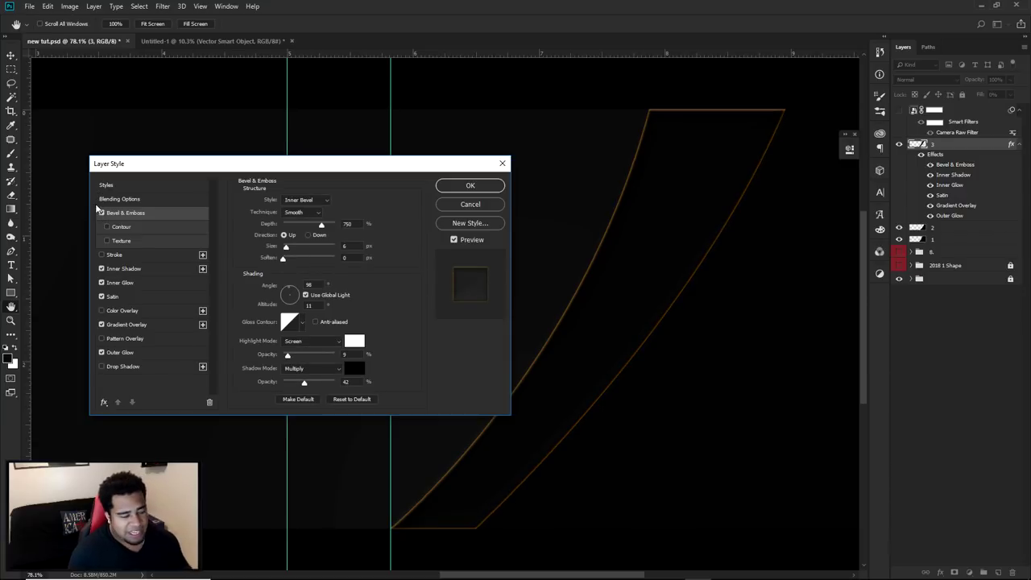
pyautogui.click(110, 269)
pyautogui.click(101, 268)
pyautogui.click(101, 268)
pyautogui.click(101, 268)
pyautogui.click(102, 269)
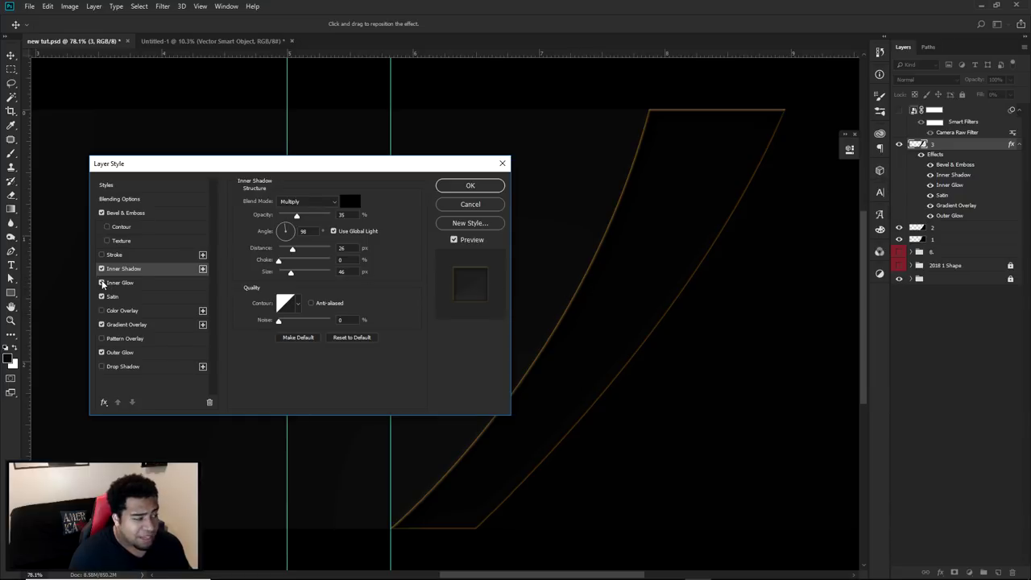
# Compare the band with and without Inner Glow and examine the effect's opacity, choke and size settings.
pyautogui.click(101, 282)
pyautogui.click(102, 283)
pyautogui.click(102, 283)
pyautogui.click(102, 283)
pyautogui.click(118, 284)
pyautogui.click(350, 305)
pyautogui.click(353, 293)
pyautogui.click(349, 212)
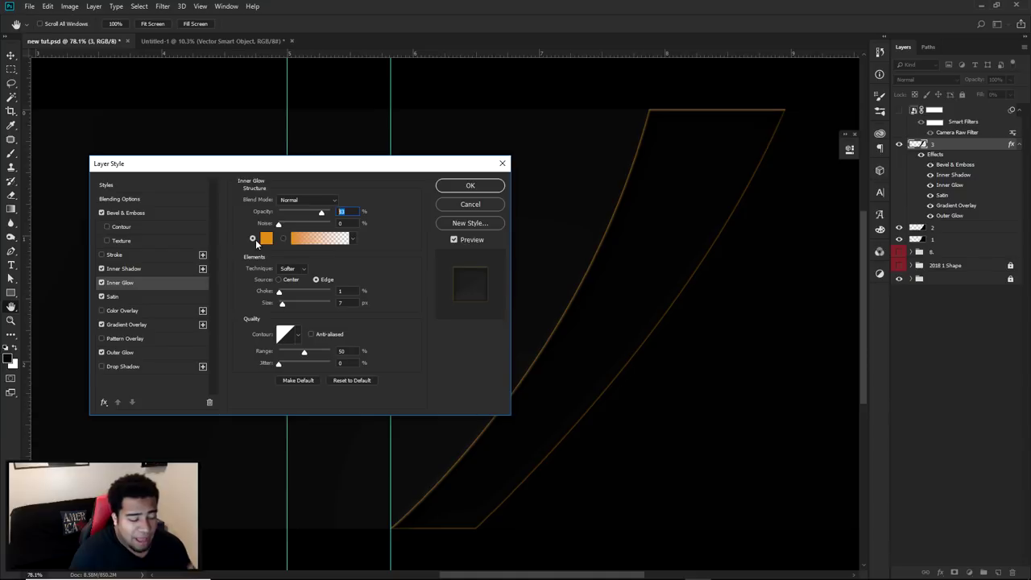
# Check the Satin settings, accept the preset style on layer 3 and collapse its effects list.
pyautogui.click(115, 295)
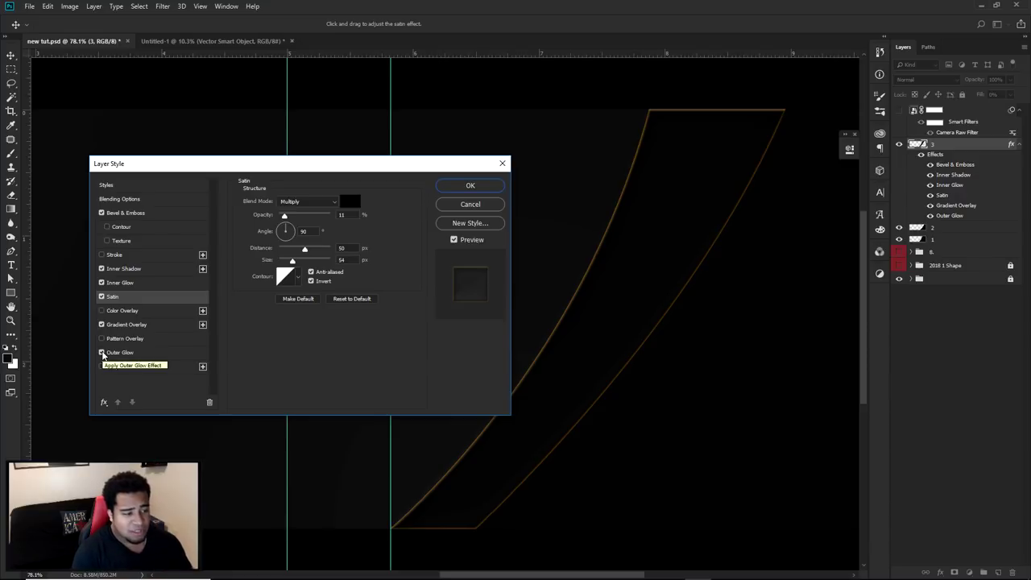
pyautogui.click(471, 185)
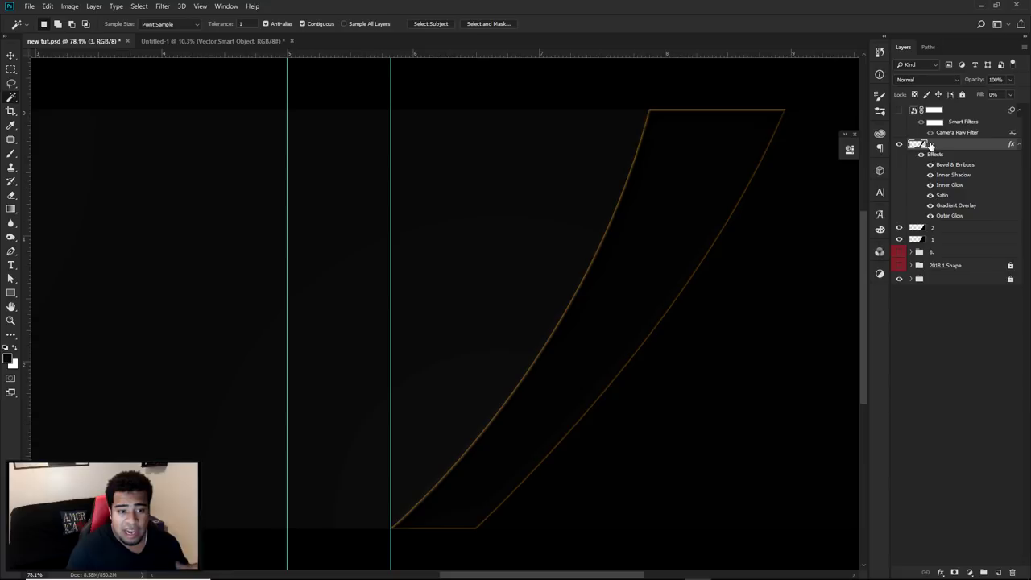
pyautogui.click(1018, 145)
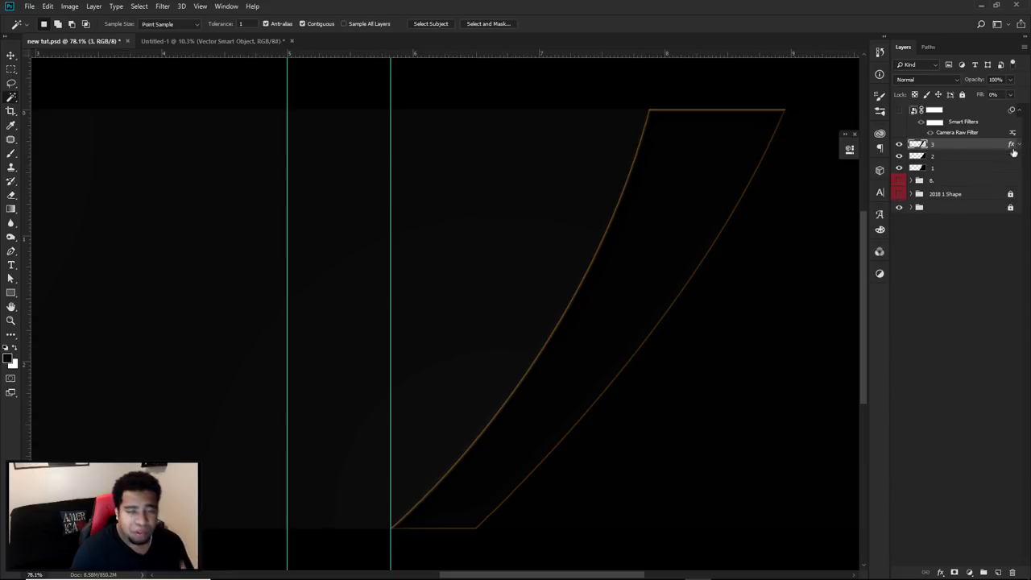
# Add a new layer above layer 3 and name it 4.
pyautogui.click(1001, 572)
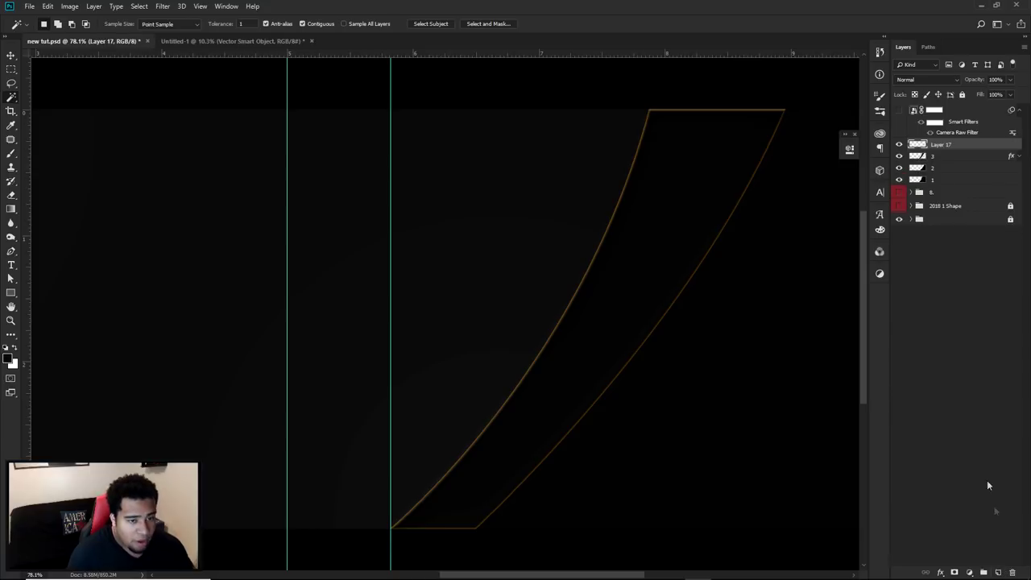
pyautogui.doubleClick(941, 145)
pyautogui.write('4')
pyautogui.press('Return')
# Draw a Pen curve along the band's inner gold edge, from its lower corner at the guide to its upper corner.
pyautogui.press('p')
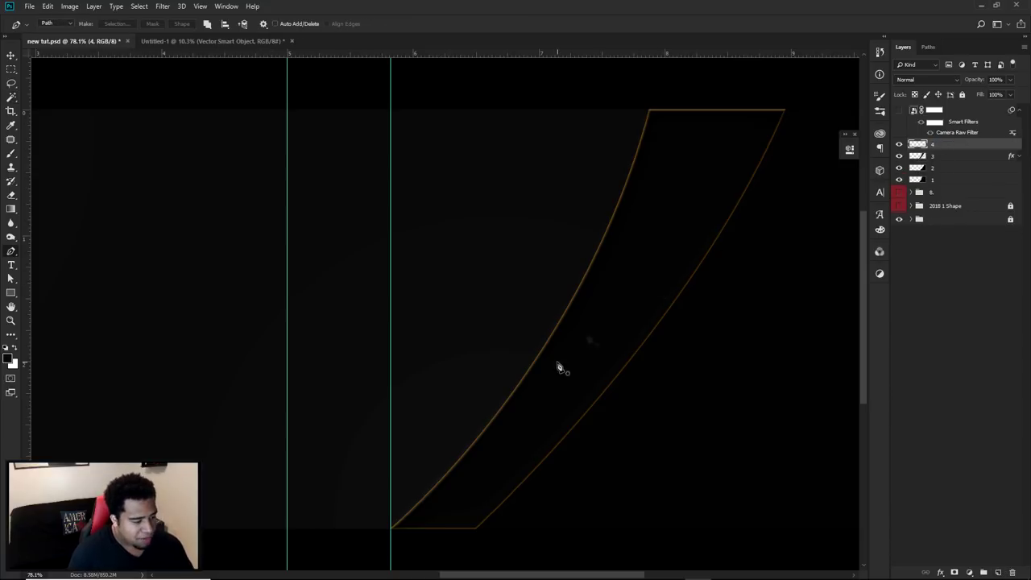
pyautogui.click(392, 534)
pyautogui.scroll(-1, 499, 373)
pyautogui.click(625, 156)
pyautogui.moveTo(625, 156); pyautogui.dragTo(622, 329)
pyautogui.scroll(-1, 587, 352)
# Remove the upper anchor's outgoing handle and close the path with straight segments outside the canvas's left edge.
pyautogui.keyDown('alt'); pyautogui.click(650, 198); pyautogui.keyUp('alt')
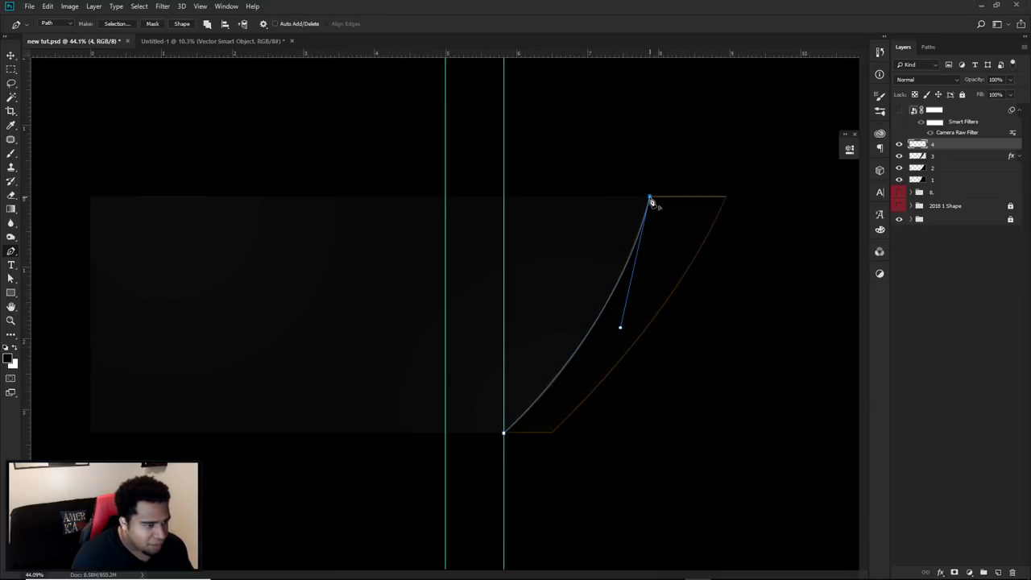
pyautogui.click(106, 163)
pyautogui.click(67, 171)
pyautogui.click(63, 443)
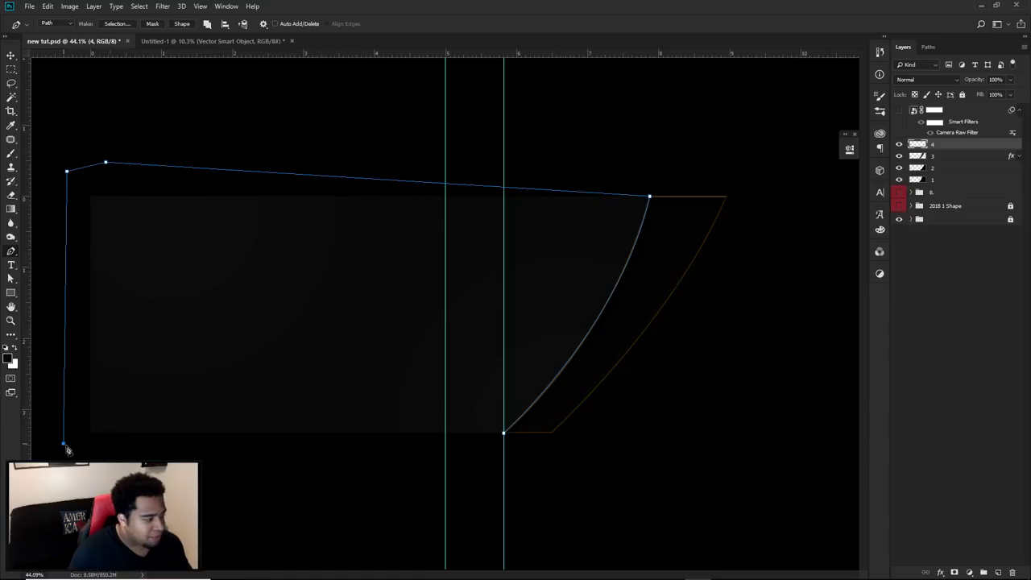
pyautogui.click(503, 435)
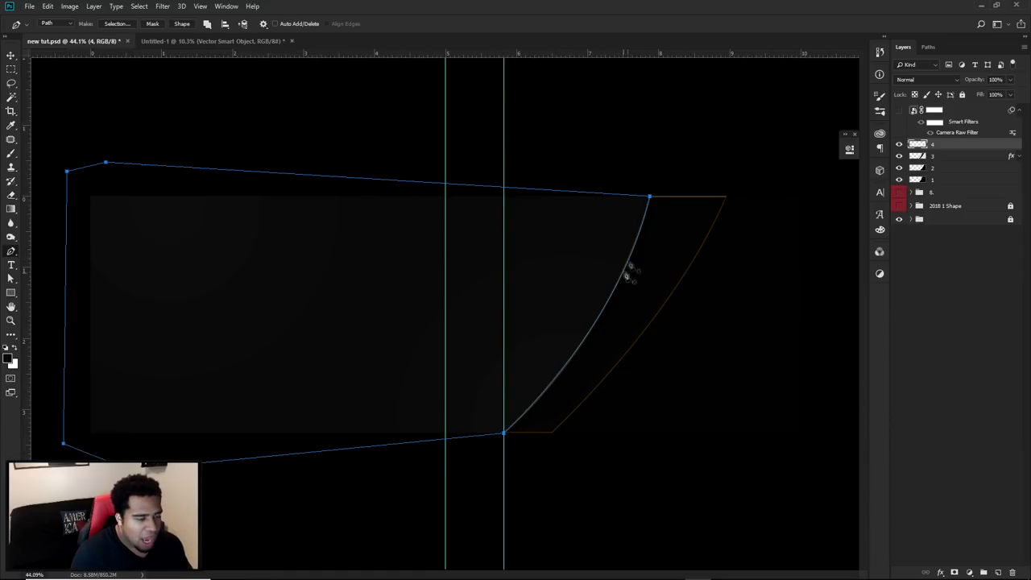
# Shift the closed path slightly left so its curve sits just inside the band's gold edge.
pyautogui.moveTo(650, 197)
pyautogui.mouseDown()
pyautogui.moveTo(621, 204)
pyautogui.moveTo(641, 204)
pyautogui.mouseUp()
pyautogui.scroll(5, 610, 301)
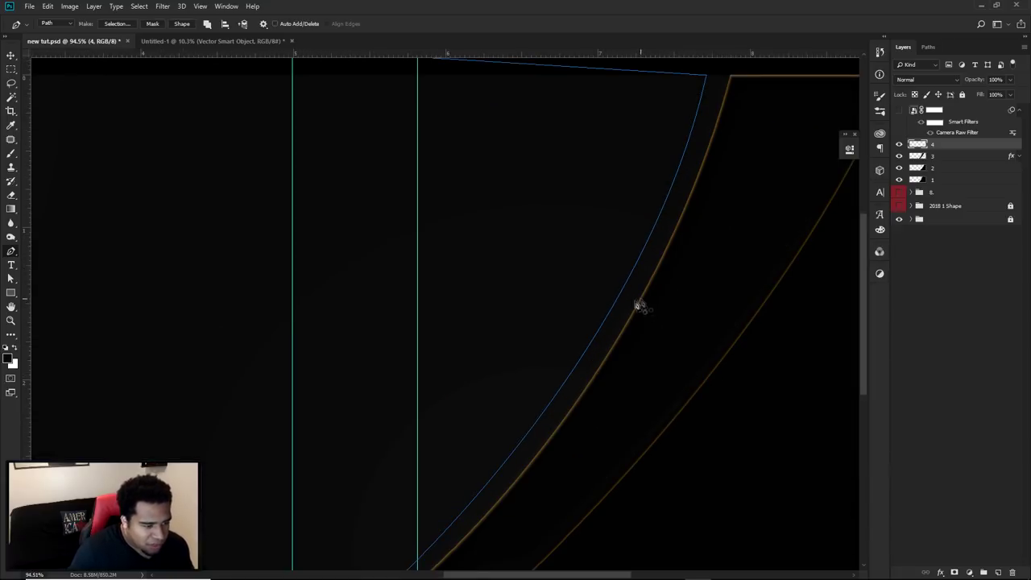
pyautogui.scroll(-2, 683, 321)
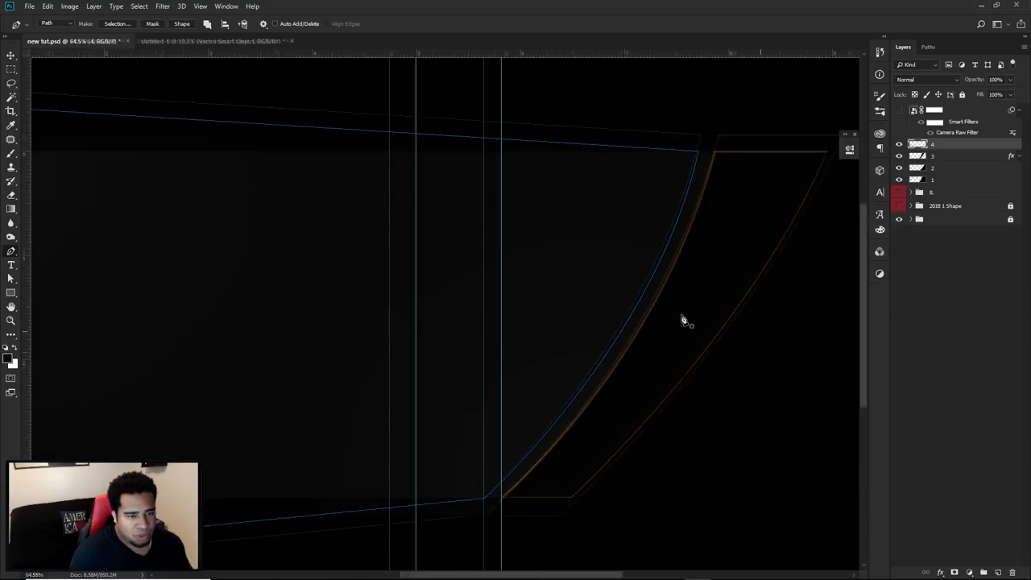
# Convert the path into a new anti-aliased selection with a feather radius of 0 pixels.
pyautogui.rightClick(661, 177)
pyautogui.click(689, 220)
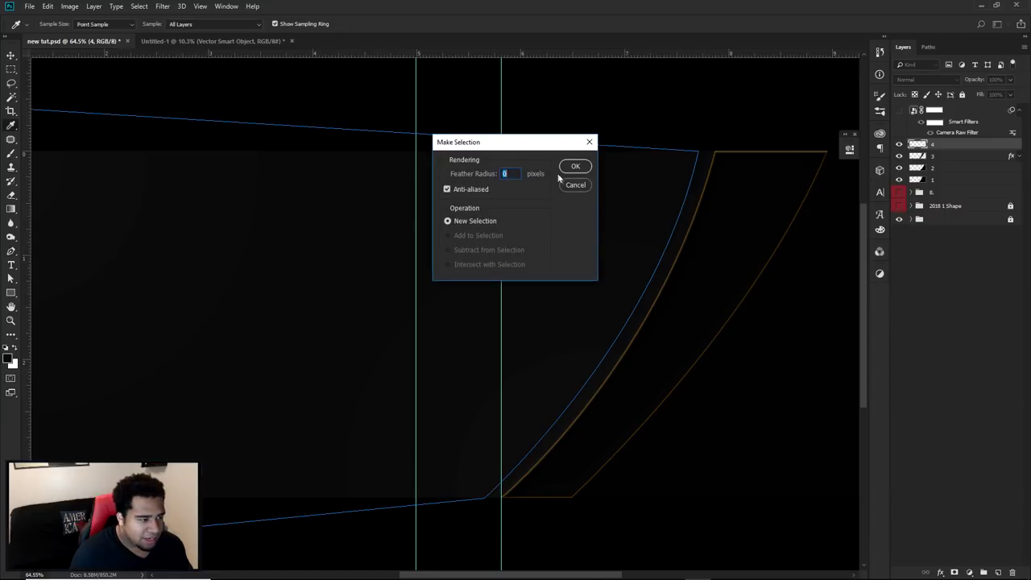
pyautogui.click(575, 166)
pyautogui.press('p')
pyautogui.scroll(-1, 545, 321)
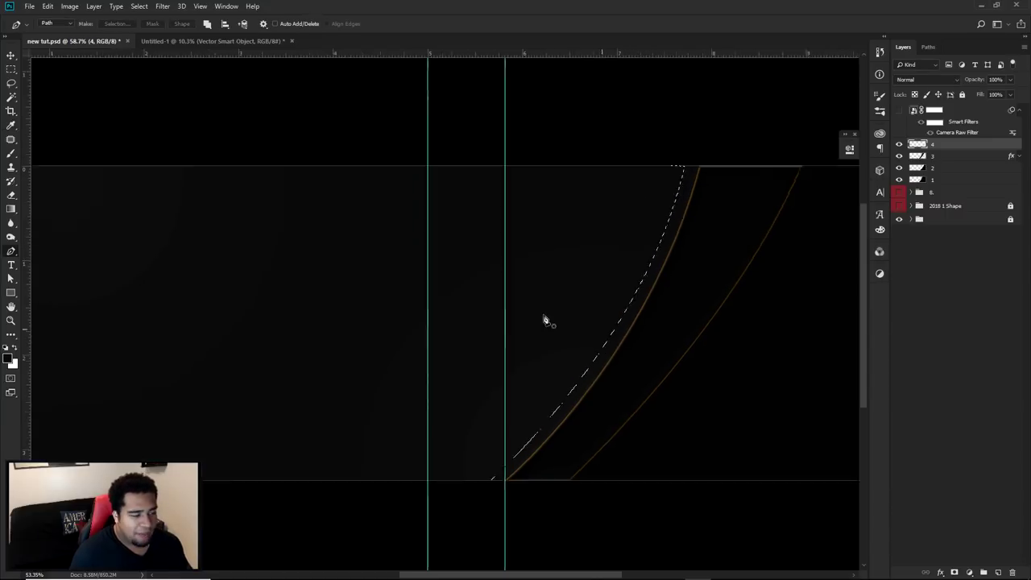
pyautogui.scroll(-1, 545, 321)
pyautogui.scroll(-1, 472, 293)
# Brush a soft white glow along the inside of the selection's curved edge on layer 4, and deselect.
pyautogui.press('b')
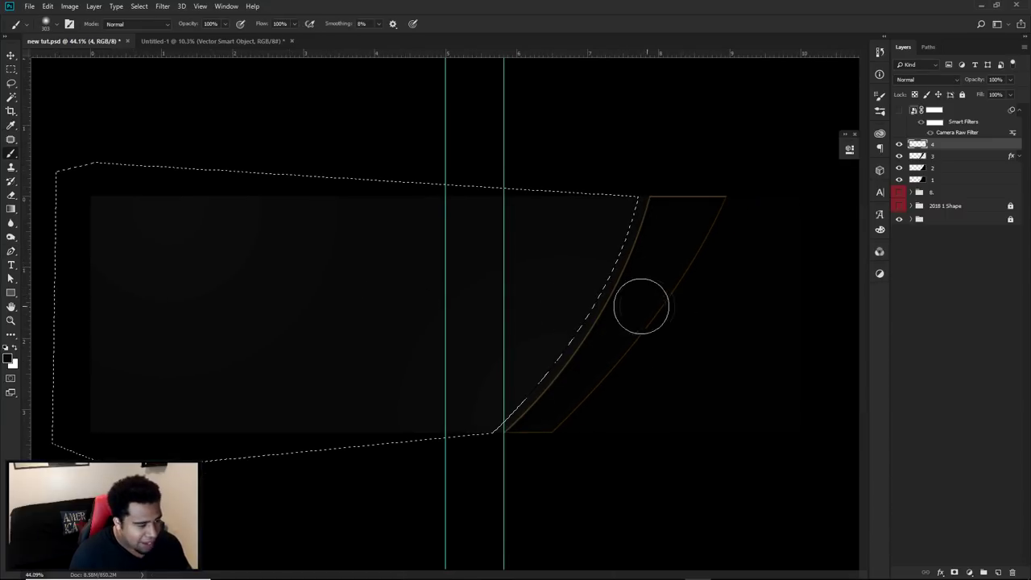
pyautogui.click(14, 347)
pyautogui.moveTo(336, 351)
pyautogui.mouseDown()
pyautogui.moveTo(806, 288)
pyautogui.moveTo(586, 231)
pyautogui.moveTo(684, 214)
pyautogui.mouseUp()
pyautogui.hotkey('ctrl', 'z')
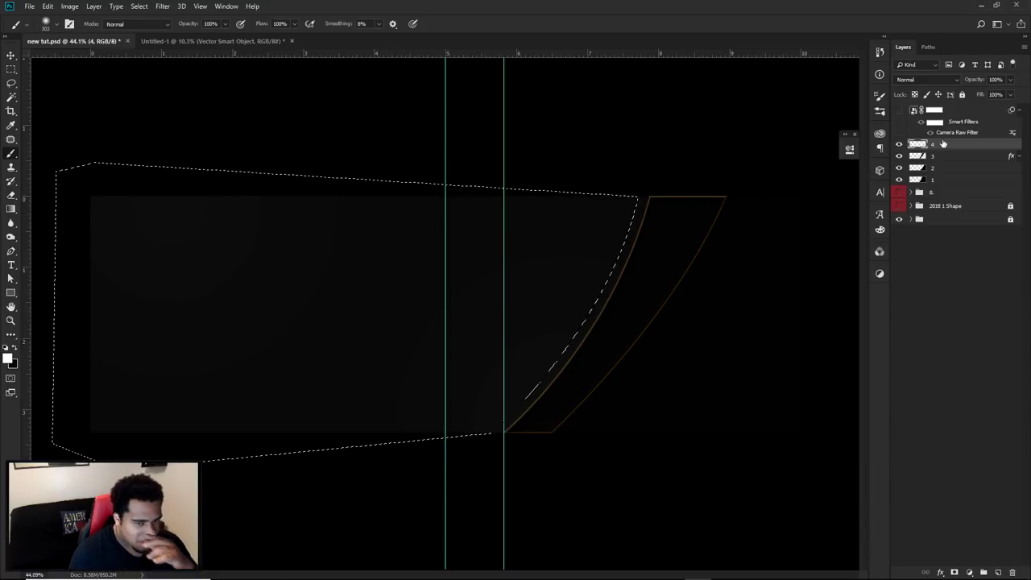
pyautogui.scroll(2, 530, 421)
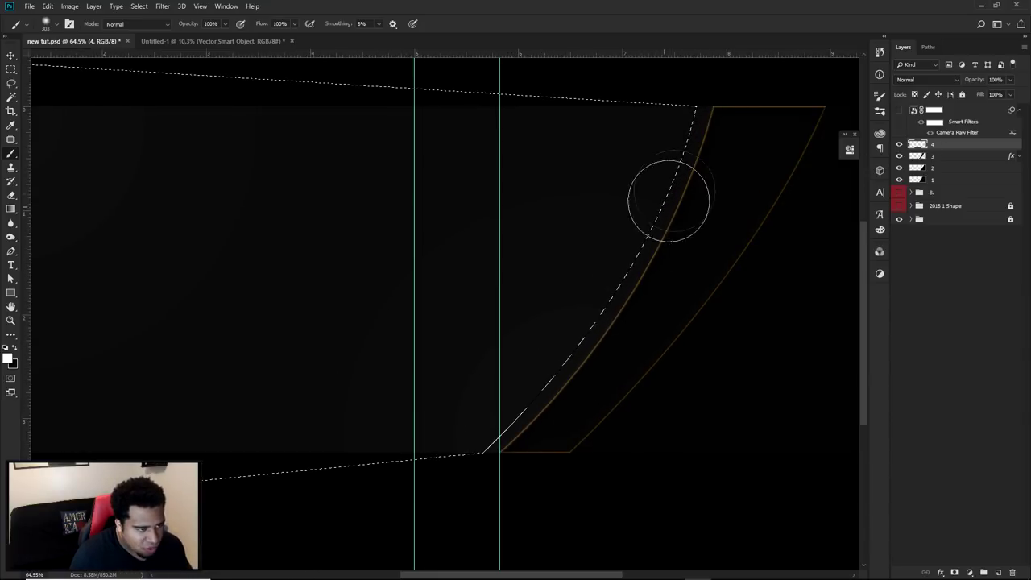
pyautogui.moveTo(501, 453)
pyautogui.mouseDown()
pyautogui.moveTo(499, 470)
pyautogui.moveTo(553, 414)
pyautogui.moveTo(484, 479)
pyautogui.moveTo(539, 437)
pyautogui.moveTo(649, 285)
pyautogui.moveTo(626, 333)
pyautogui.moveTo(658, 265)
pyautogui.mouseUp()
pyautogui.moveTo(610, 323)
pyautogui.mouseDown()
pyautogui.moveTo(621, 322)
pyautogui.moveTo(704, 202)
pyautogui.moveTo(620, 331)
pyautogui.moveTo(734, 113)
pyautogui.moveTo(673, 278)
pyautogui.moveTo(744, 57)
pyautogui.mouseUp()
pyautogui.hotkey('ctrl', 'd')
# Try a freehand white brush stroke across the banner's upper area without a selection, and undo it.
pyautogui.moveTo(685, 198); pyautogui.dragTo(270, 155)
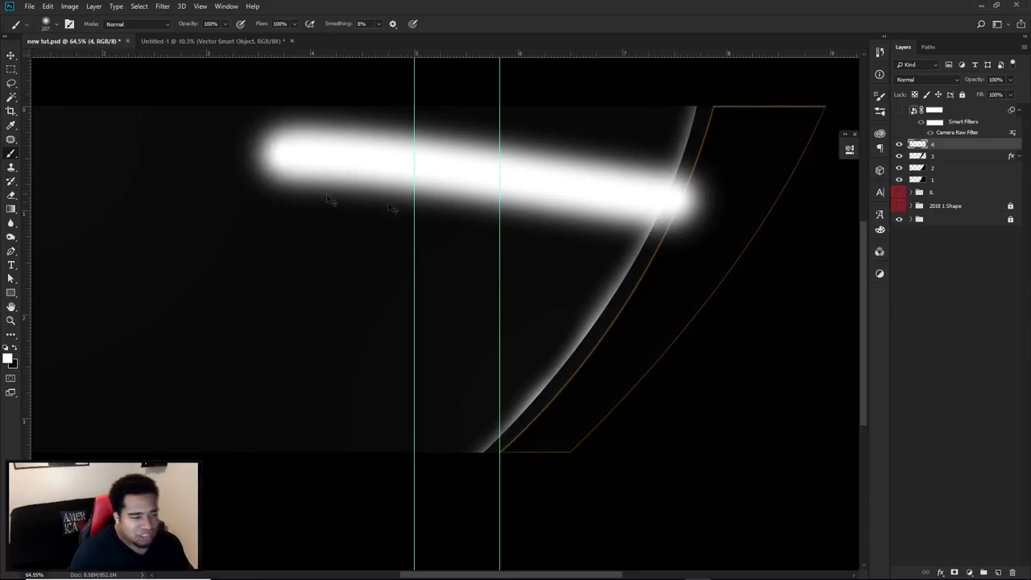
pyautogui.hotkey('ctrl', 'z')
# Erase the upper tip of the white glow on layer 4 with a soft eraser, and add a new layer above it.
pyautogui.scroll(-2, 562, 274)
pyautogui.press('ctrl')
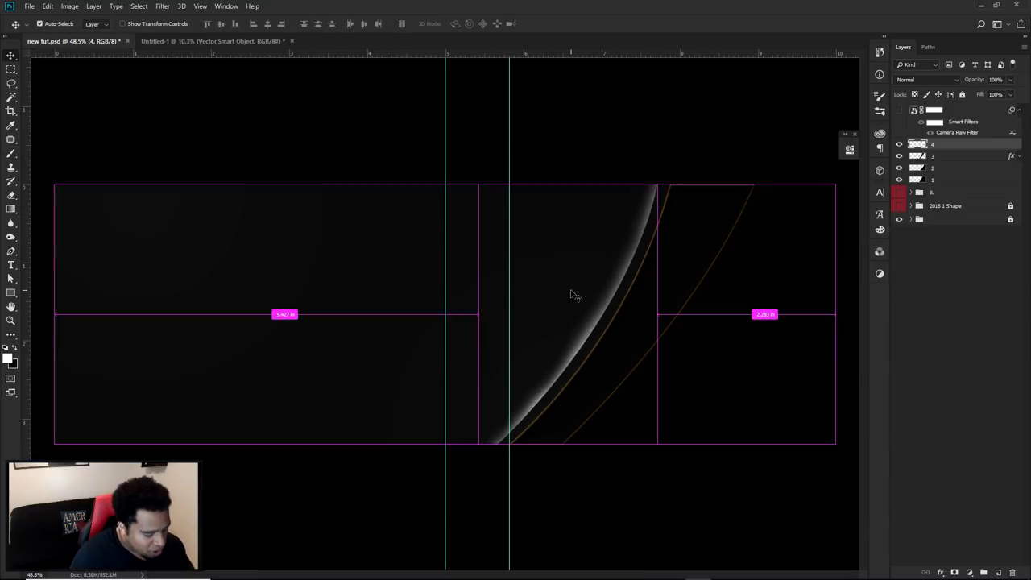
pyautogui.press('e')
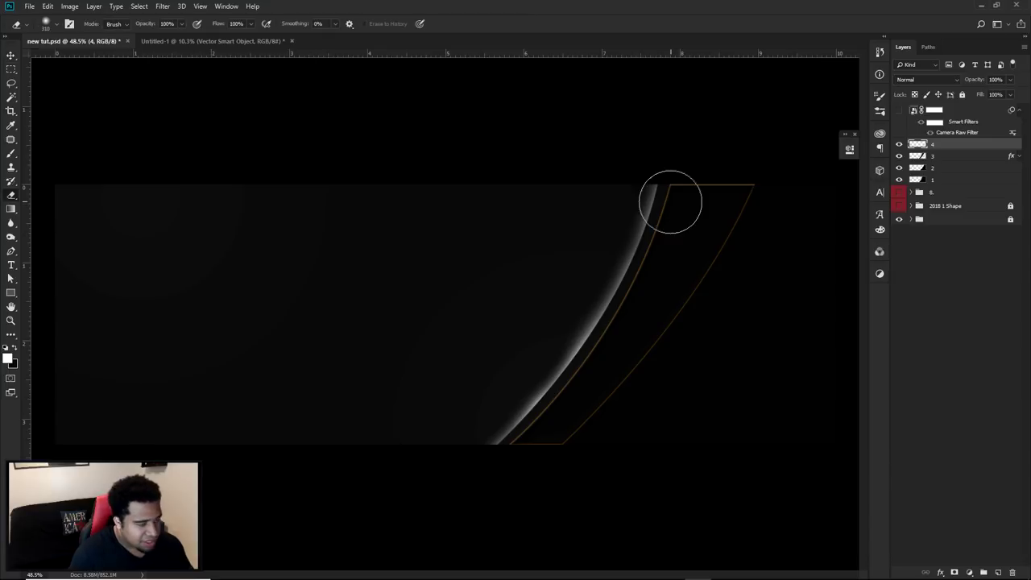
pyautogui.moveTo(597, 216)
pyautogui.mouseDown()
pyautogui.moveTo(704, 117)
pyautogui.moveTo(576, 202)
pyautogui.moveTo(576, 221)
pyautogui.moveTo(715, 93)
pyautogui.moveTo(555, 227)
pyautogui.moveTo(679, 154)
pyautogui.moveTo(729, 98)
pyautogui.mouseUp()
pyautogui.press('v')
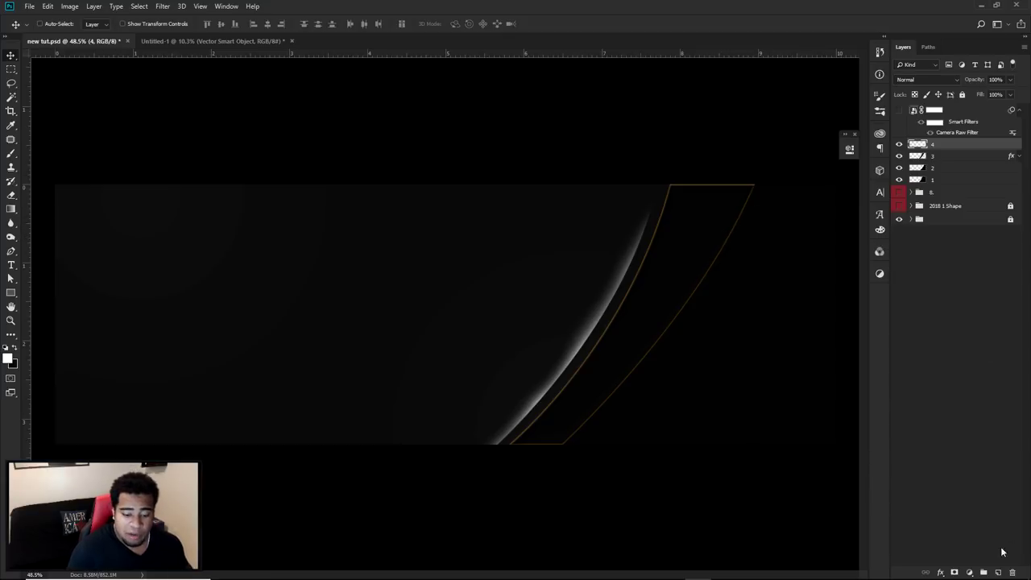
pyautogui.click(996, 573)
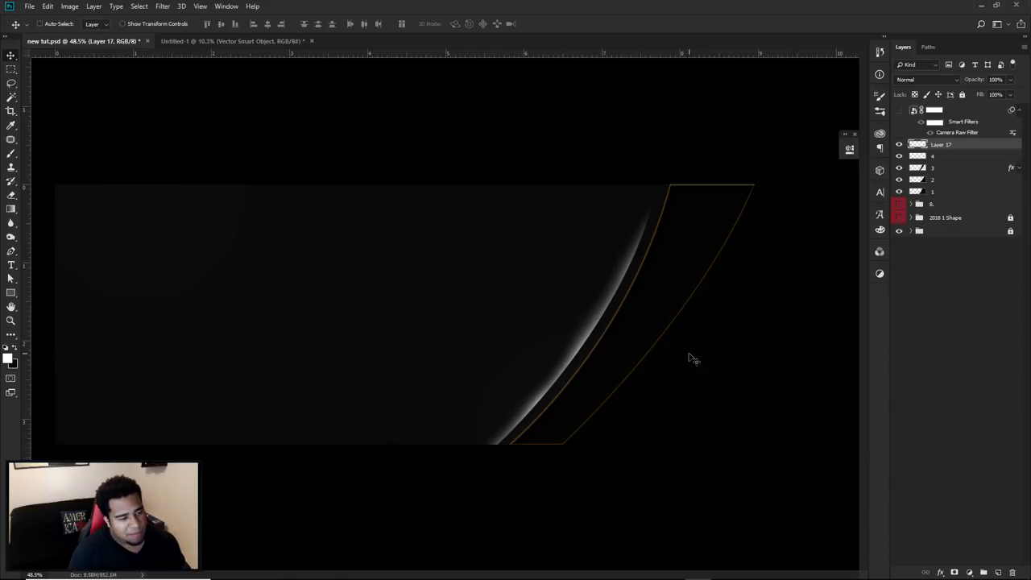
# Undo the new layer, the erasing and the brushed white glow, going back to the empty layer 4.
pyautogui.hotkey('ctrl', 'alt', 'z')
pyautogui.hotkey('ctrl', 'alt', 'z')
pyautogui.hotkey('ctrl', 'alt', 'z')
pyautogui.hotkey('ctrl', 'alt', 'z')
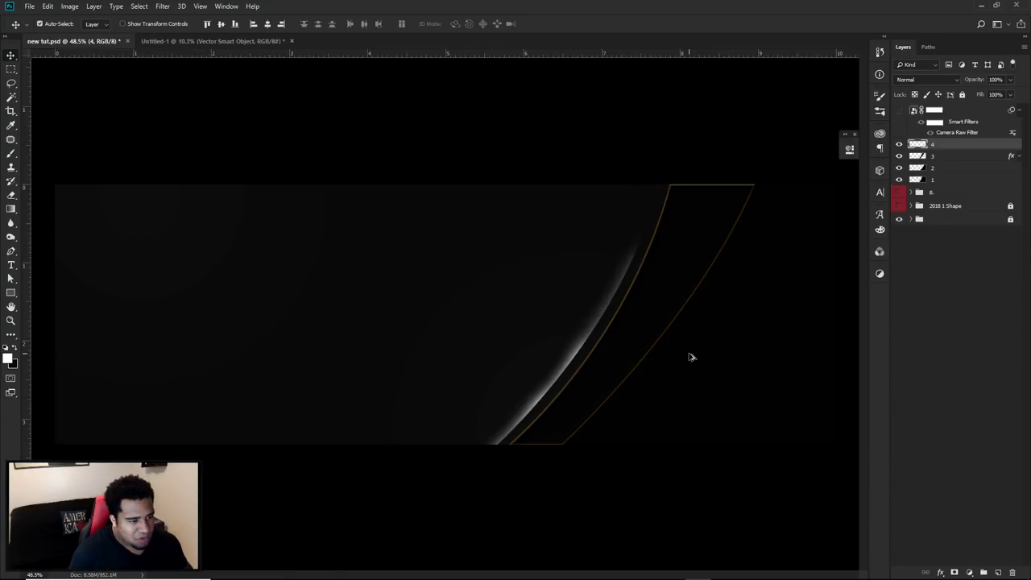
pyautogui.hotkey('ctrl', 'alt', 'z')
pyautogui.hotkey('ctrl', 'alt', 'z')
pyautogui.hotkey('ctrl', 'alt', 'z')
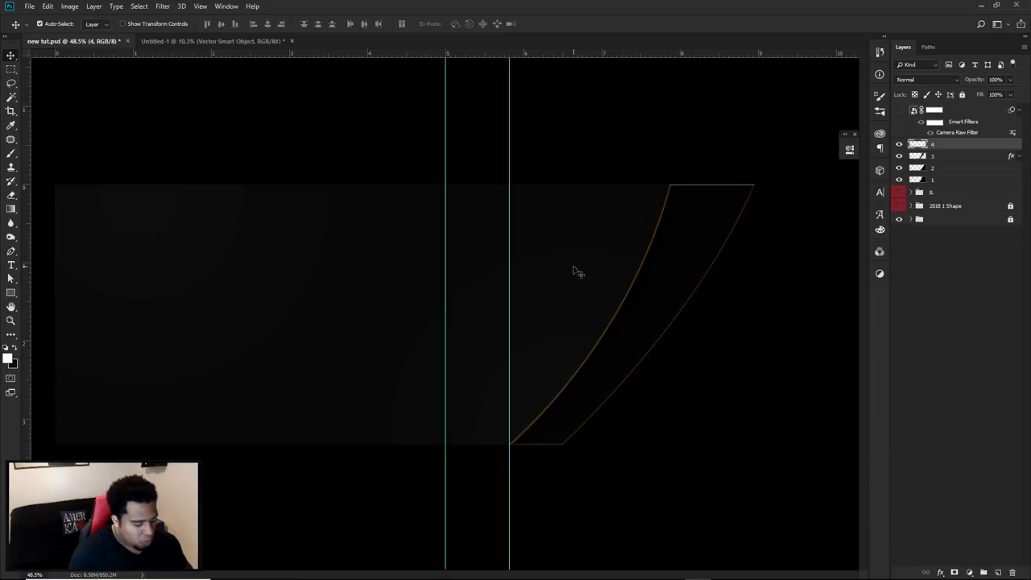
# Shift the closed path slightly left of the gold edge, convert it to a selection, fill it with white on layer 4, and deselect.
pyautogui.press('p')
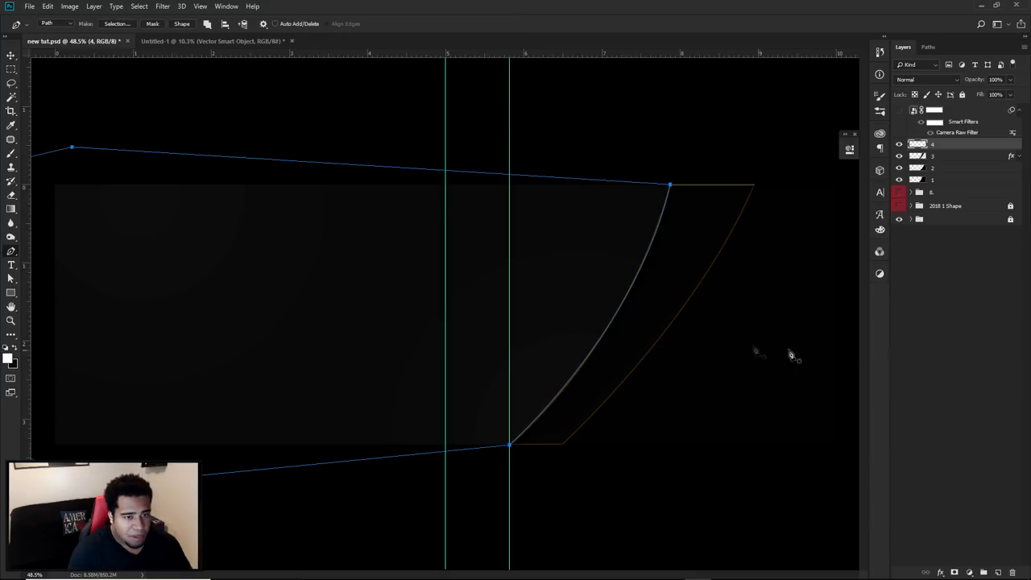
pyautogui.hotkey('ctrl', 'Return')
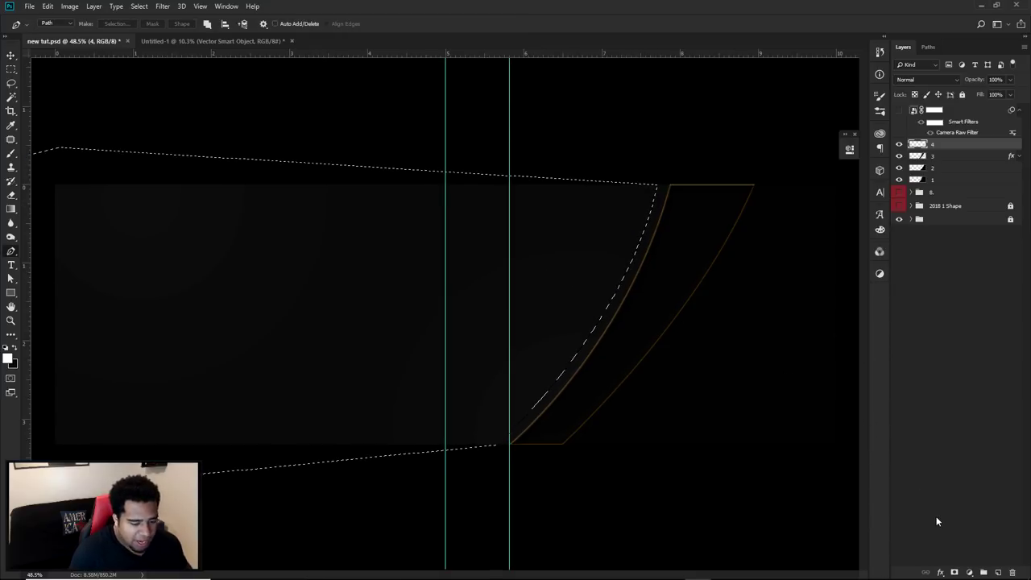
pyautogui.hotkey('alt', 'BackSpace')
pyautogui.hotkey('ctrl', 'd')
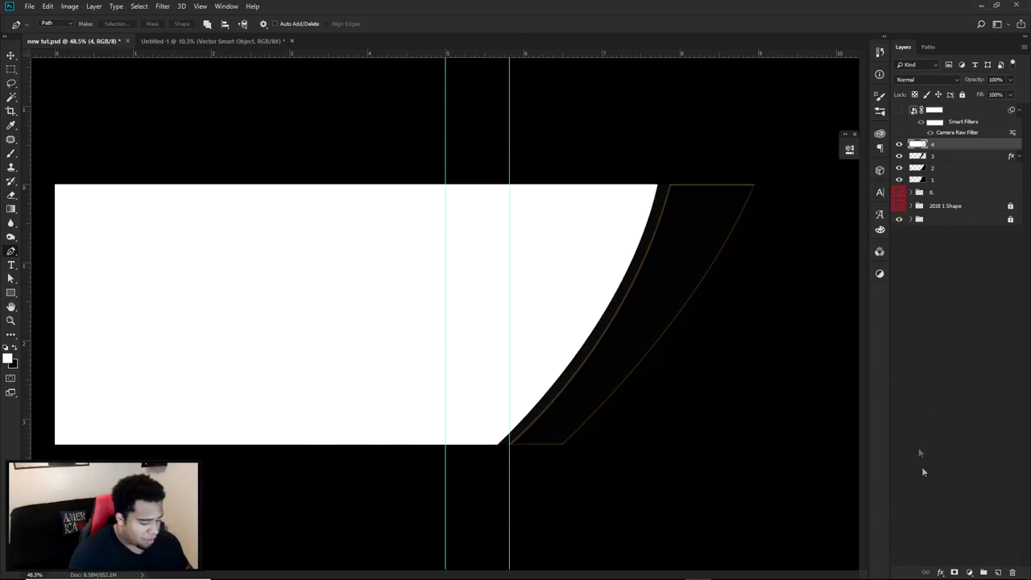
# Duplicate the white-filled layer 4, give the copy a blank name, and delete the original layer 4.
pyautogui.press('v')
pyautogui.hotkey('ctrl', 'j')
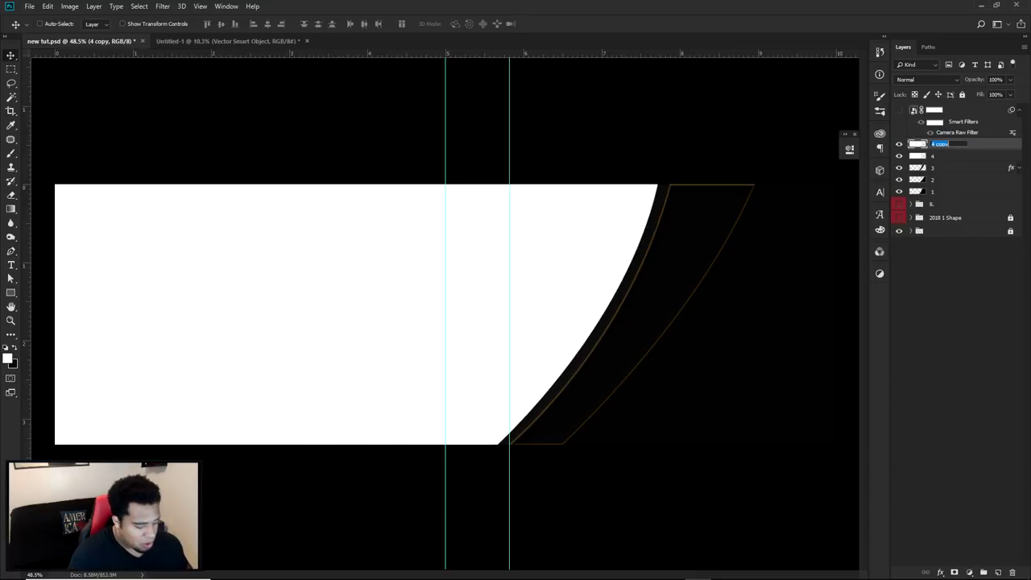
pyautogui.doubleClick(934, 156)
pyautogui.press('Return')
pyautogui.press('ctrl')
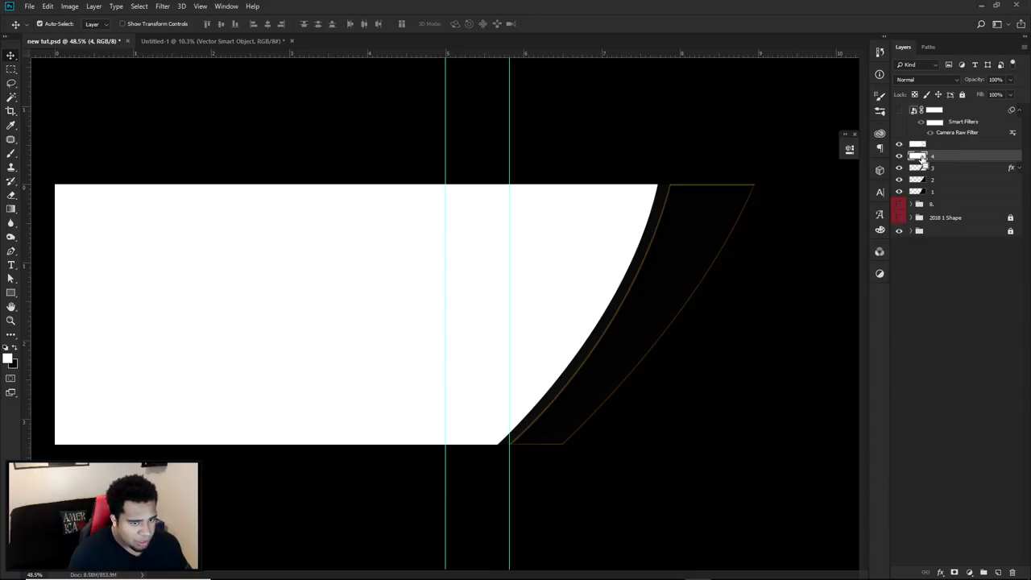
pyautogui.press('Delete')
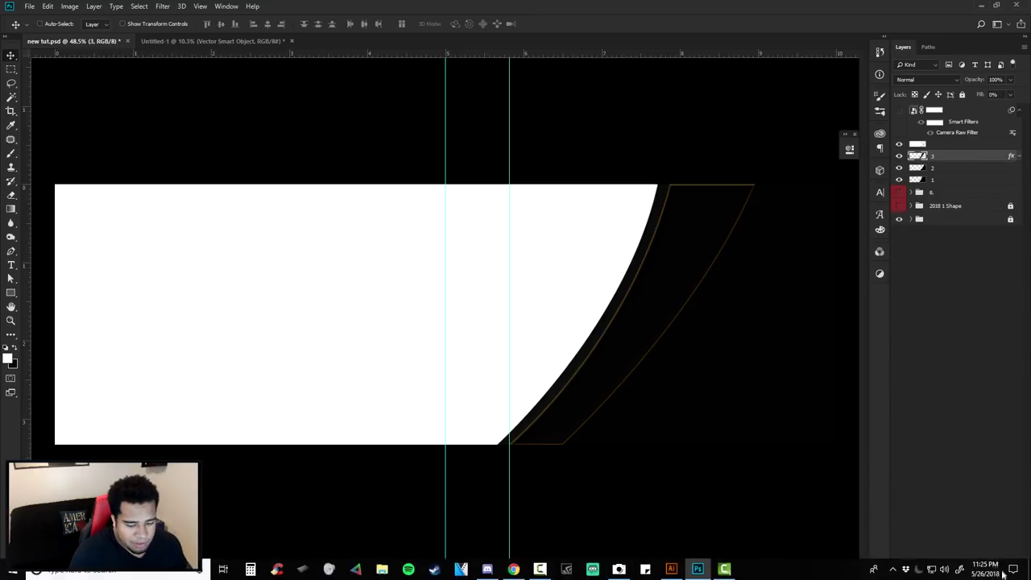
# Create a new layer named 4 directly below the unnamed white shape layer.
pyautogui.click(998, 571)
pyautogui.doubleClick(944, 156)
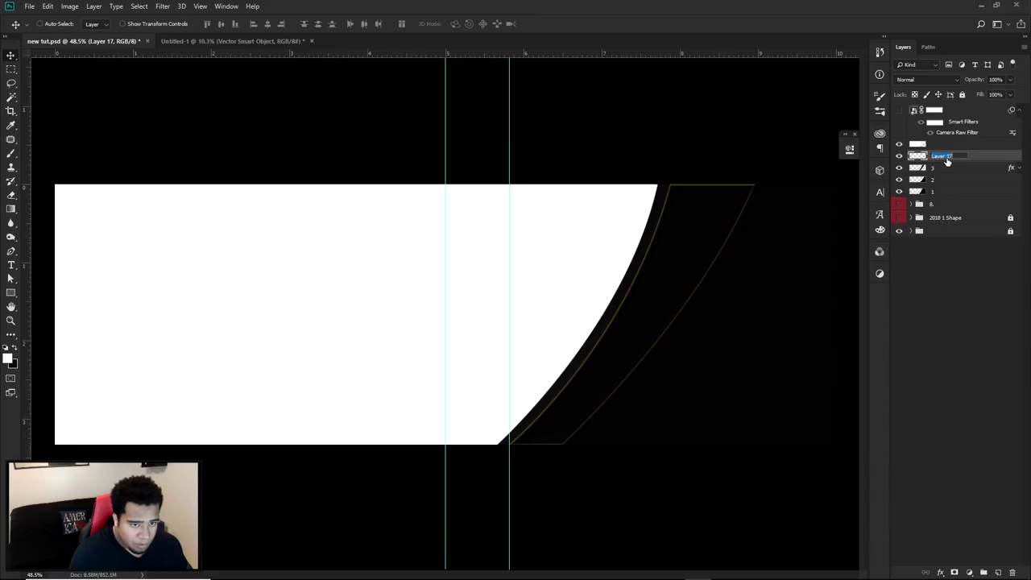
pyautogui.write('4')
pyautogui.press('Return')
pyautogui.click(898, 146)
pyautogui.click(898, 146)
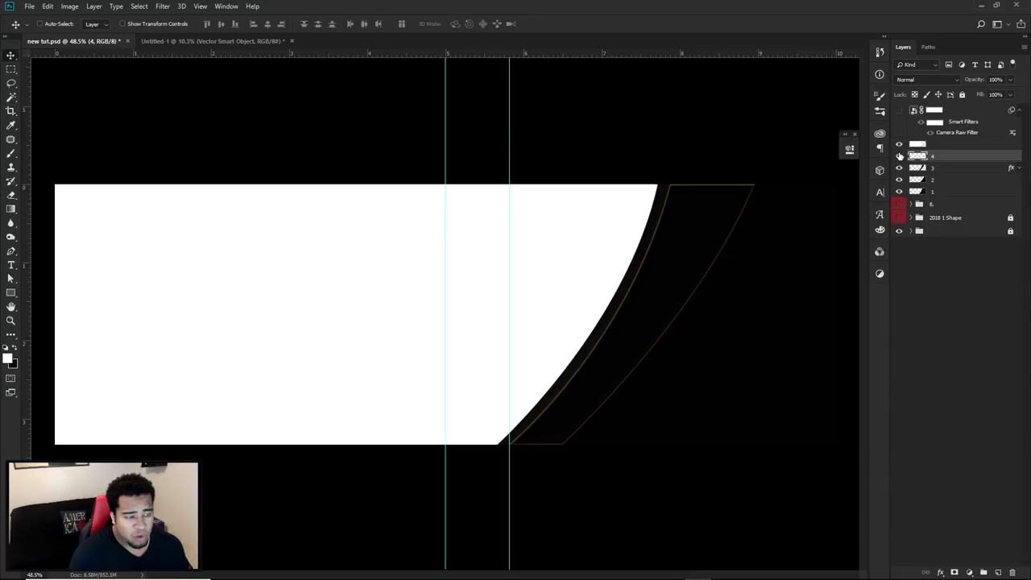
# Load the unnamed white shape as a selection, hide that layer, and brush a soft white glow along the curved edge on layer 4.
pyautogui.keyDown('ctrl'); pyautogui.click(918, 145); pyautogui.keyUp('ctrl')
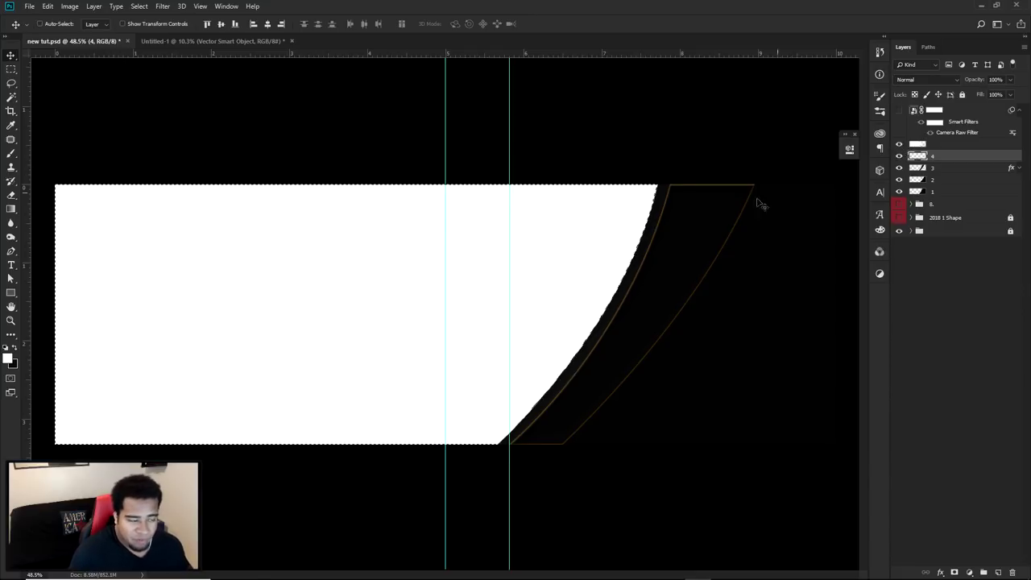
pyautogui.click(900, 145)
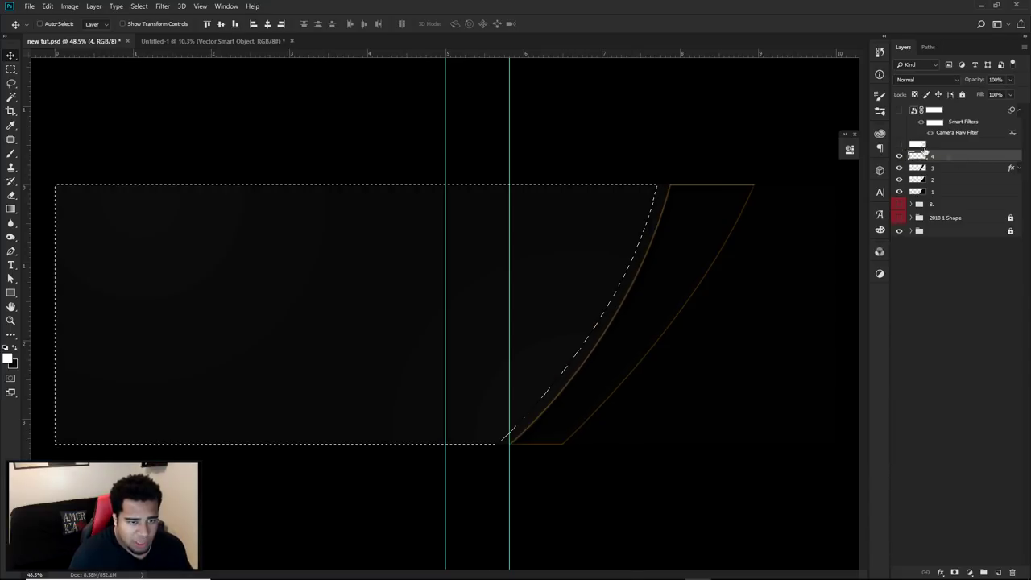
pyautogui.press('b')
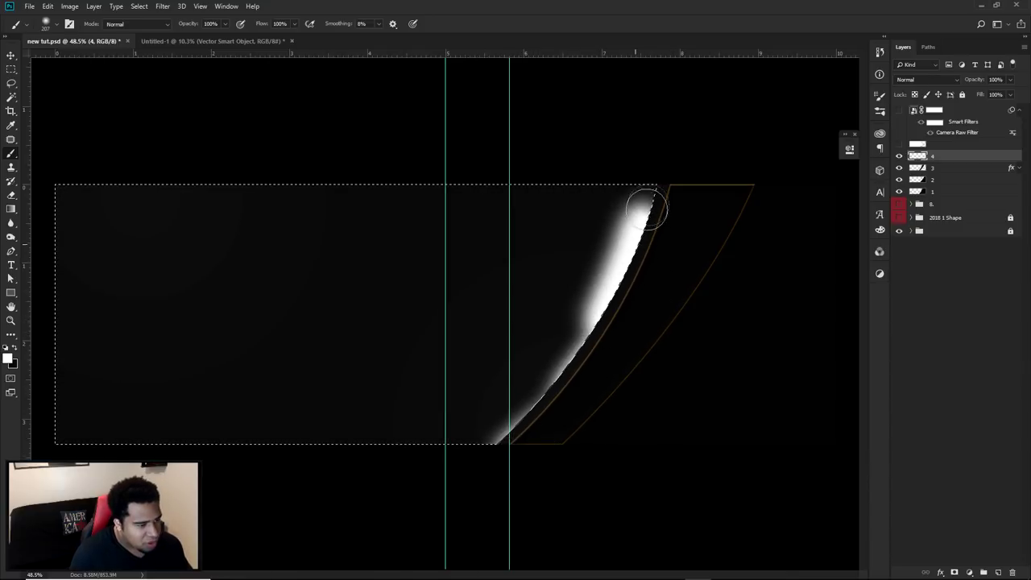
pyautogui.hotkey('ctrl', 'z')
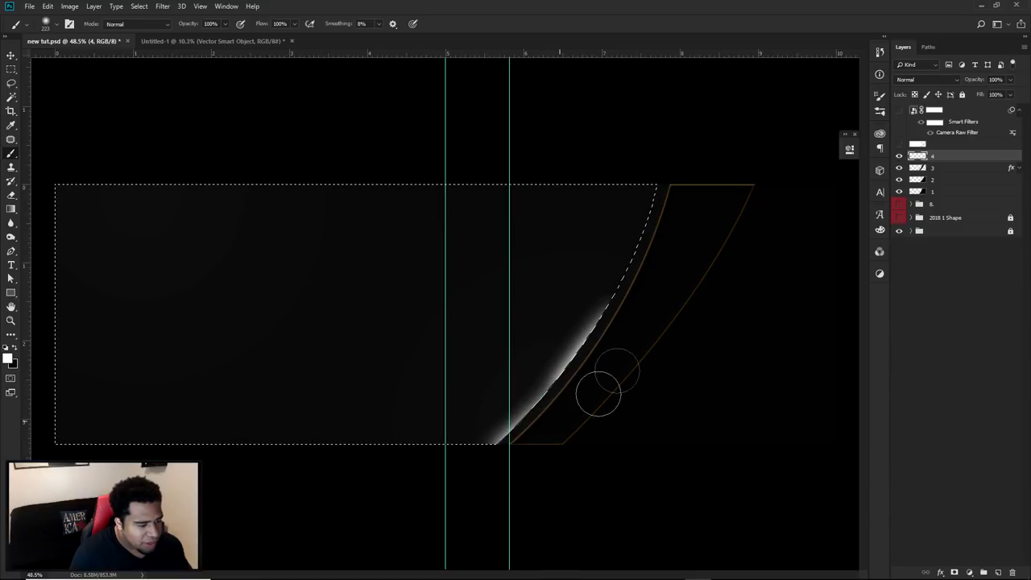
pyautogui.moveTo(586, 397)
pyautogui.mouseDown()
pyautogui.moveTo(617, 350)
pyautogui.moveTo(677, 200)
pyautogui.mouseUp()
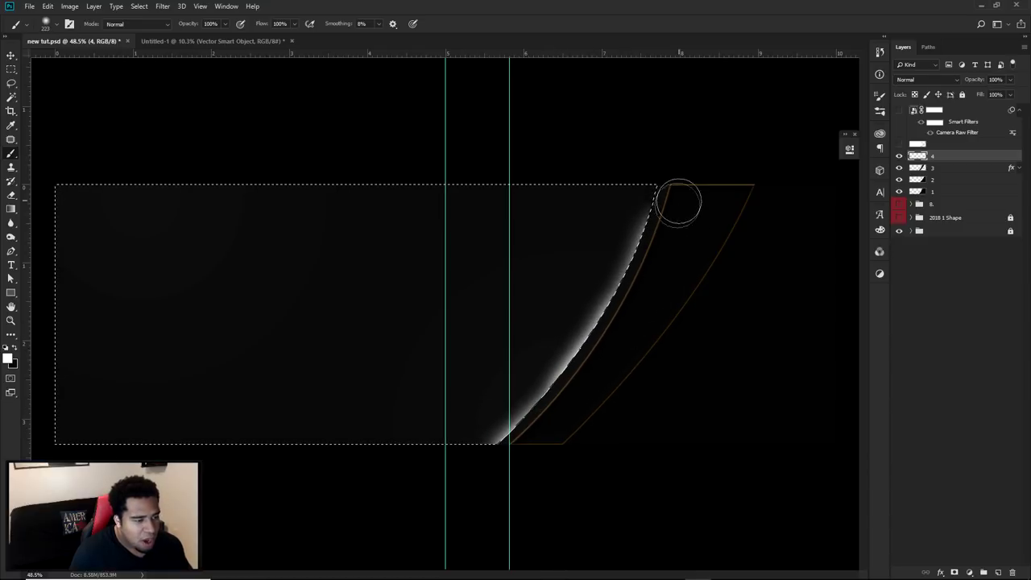
pyautogui.rightClick(690, 272)
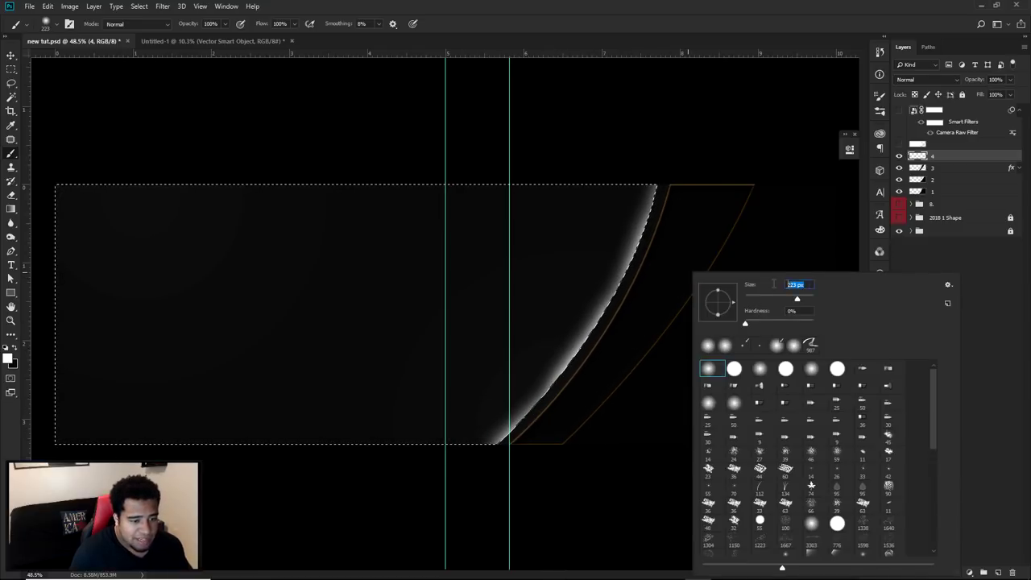
pyautogui.click(660, 309)
# Deselect, soften the upper tip of layer 4's glow with a soft eraser, and hide the guides.
pyautogui.hotkey('ctrl', 'd')
pyautogui.press('e')
pyautogui.moveTo(604, 212); pyautogui.dragTo(654, 142)
pyautogui.click(900, 145)
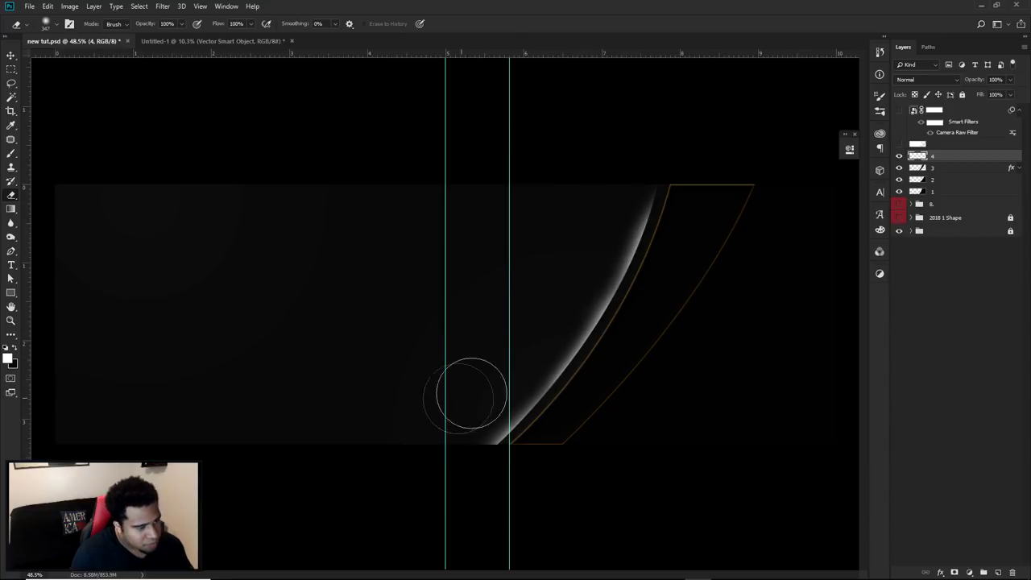
pyautogui.press('v')
pyautogui.hotkey('ctrl', ';')
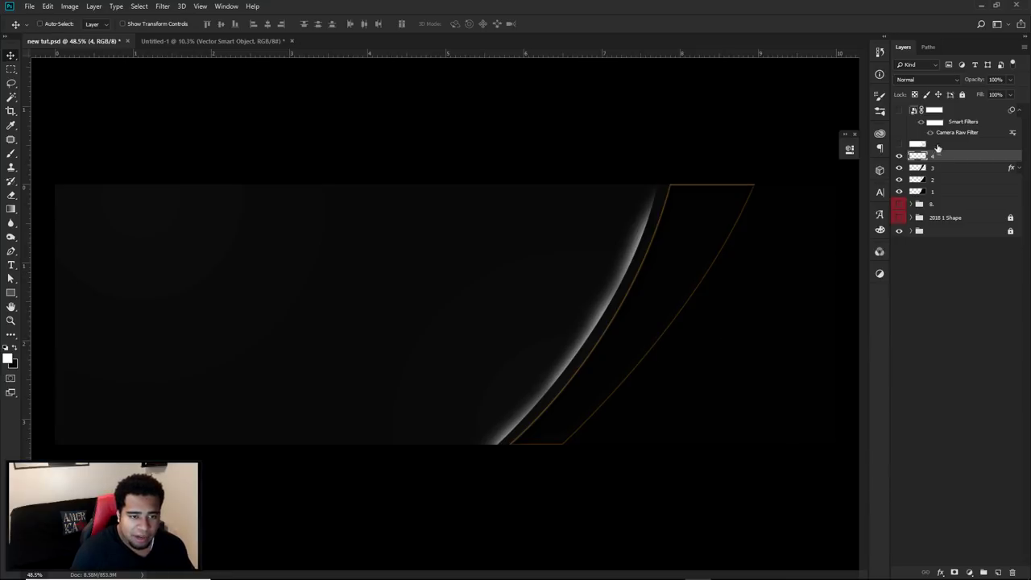
# Create a layer named 5 above layer 4 and load the hidden white shape as a selection.
pyautogui.click(998, 572)
pyautogui.write('5')
pyautogui.press('Return')
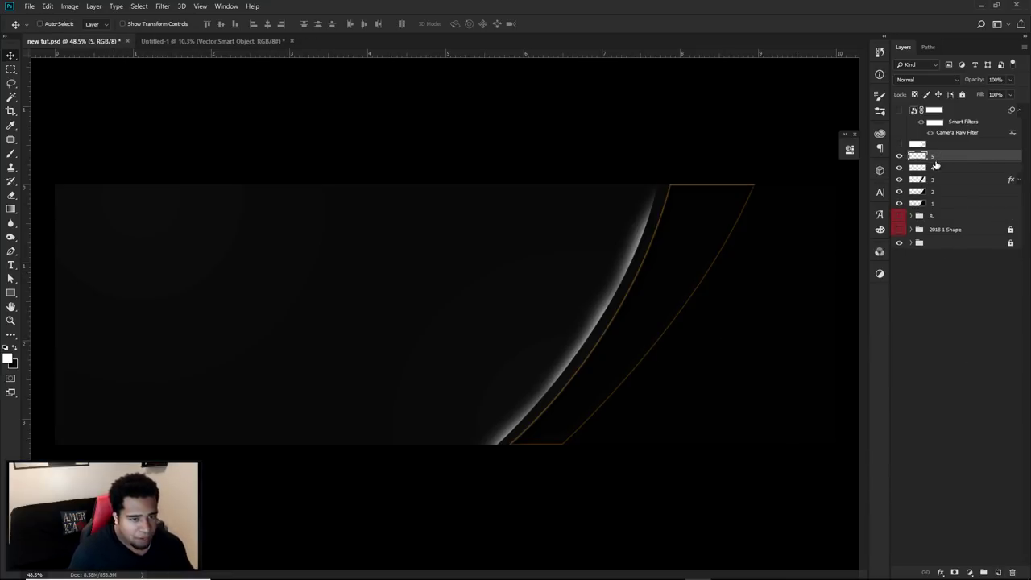
pyautogui.keyDown('ctrl'); pyautogui.click(919, 145); pyautogui.keyUp('ctrl')
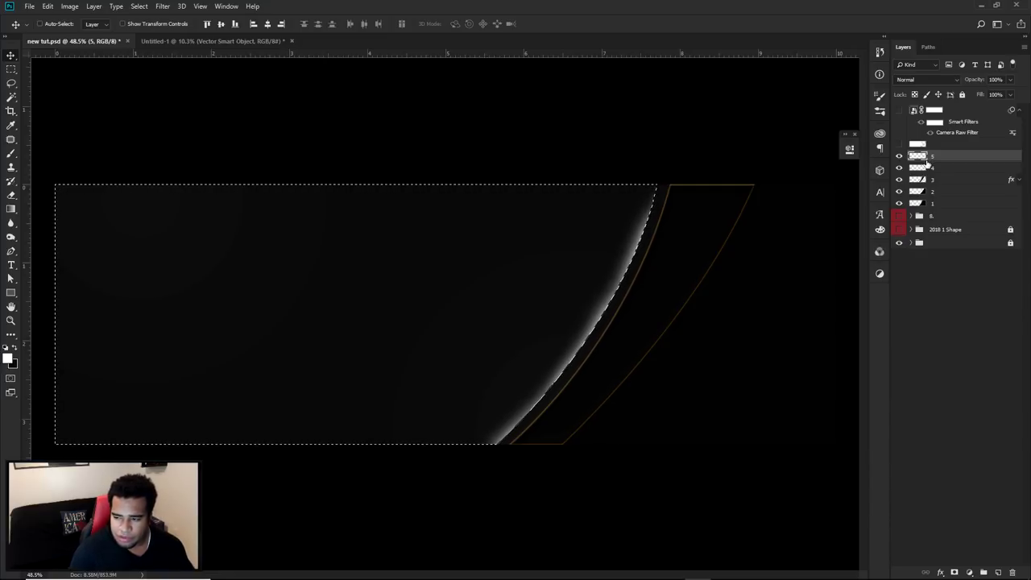
pyautogui.click(524, 295)
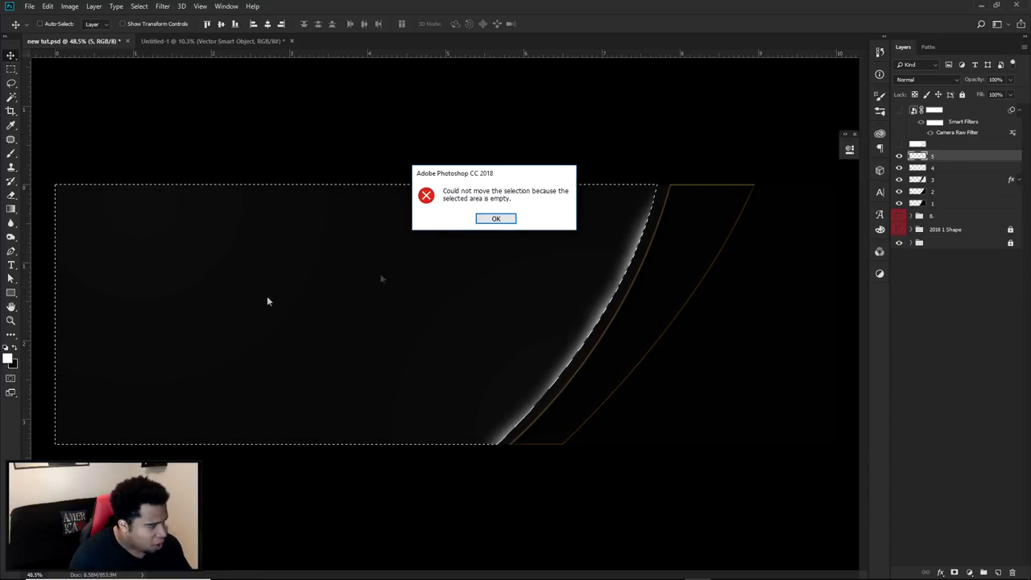
pyautogui.click(495, 219)
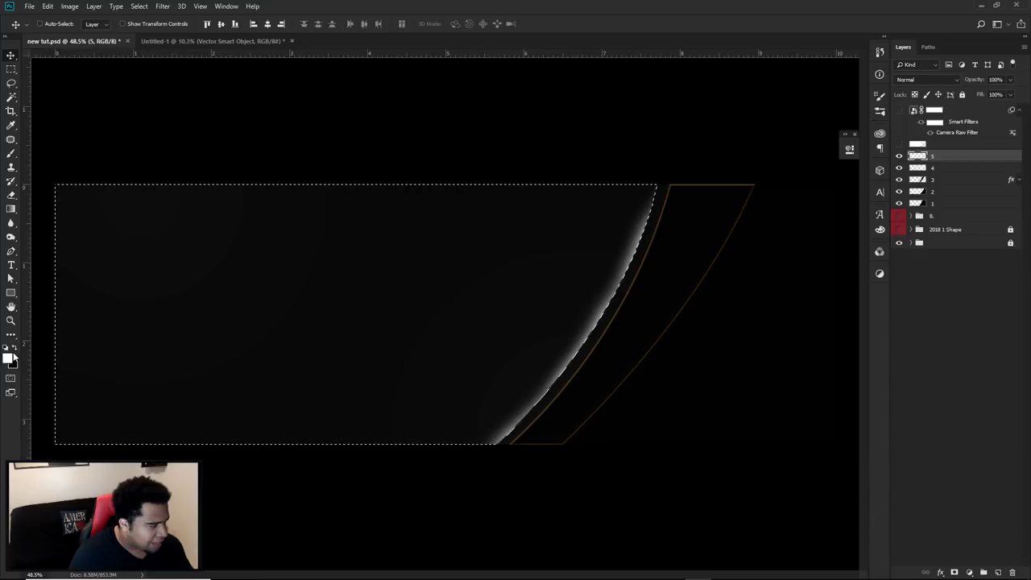
# Hide layer 4, brush a soft 0a0a0a shadow along the inside of the selection's curved edge on layer 5, and deselect.
pyautogui.click(9, 358)
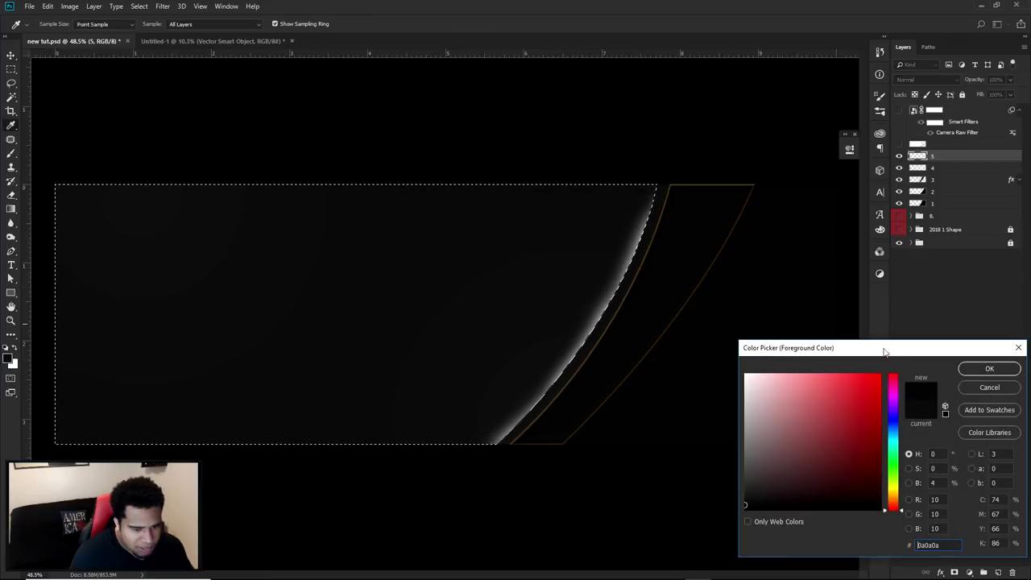
pyautogui.click(989, 368)
pyautogui.press('b')
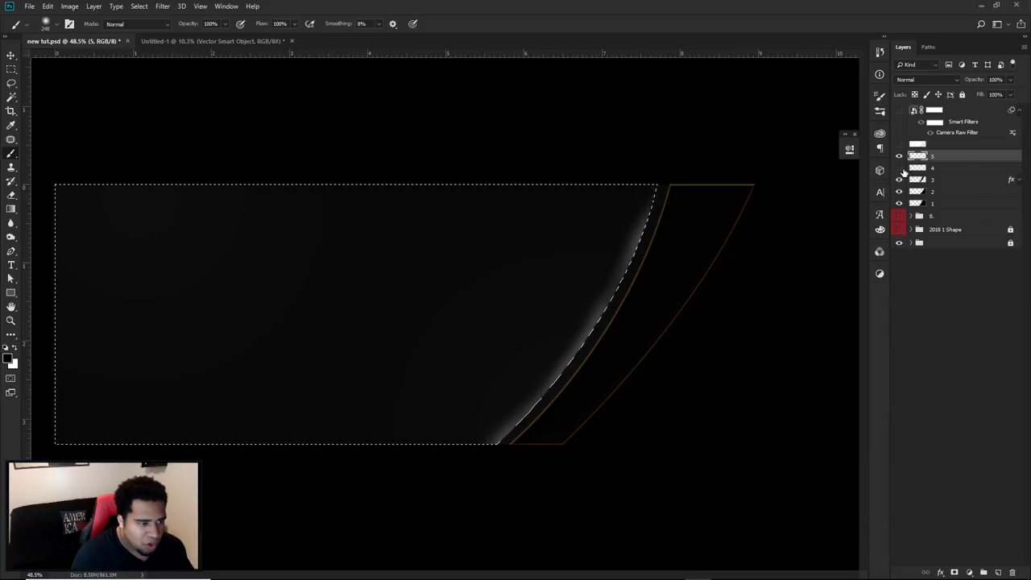
pyautogui.hotkey('ctrl', 'z')
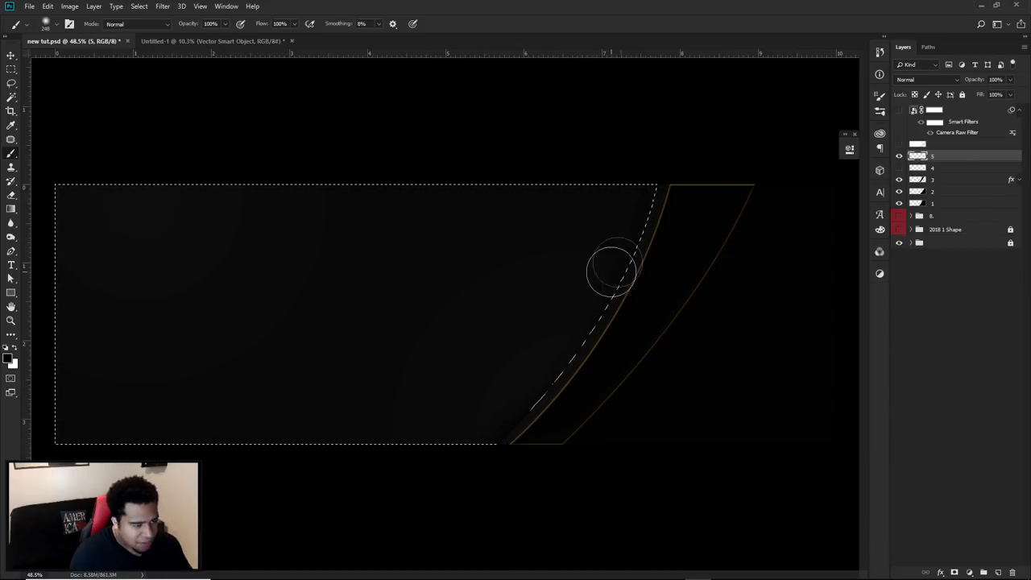
pyautogui.hotkey('ctrl', 'd')
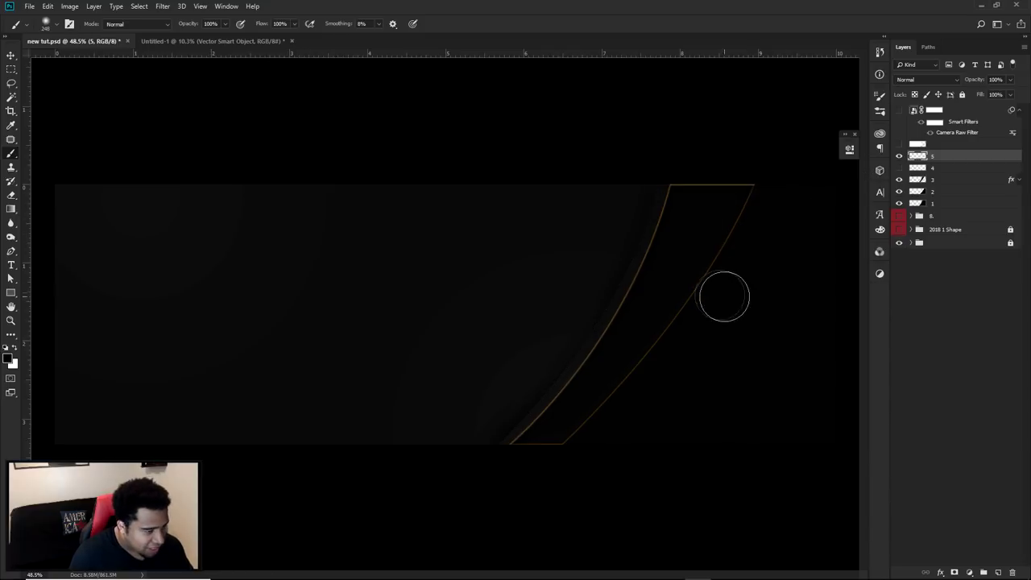
pyautogui.press('v')
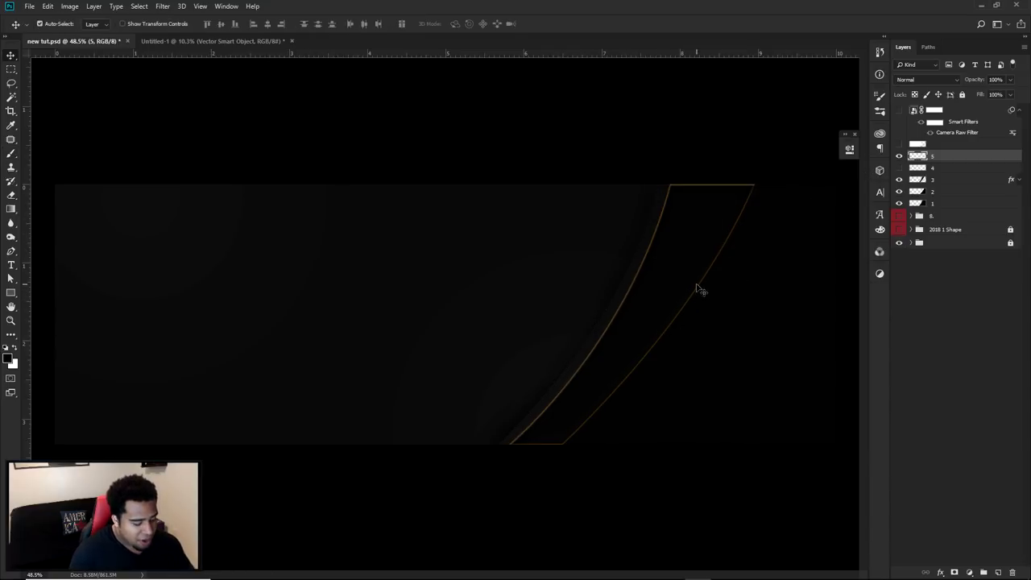
# Darken layer 5's shadow to pure black with a Hue/Saturation lightness of -100.
pyautogui.click(900, 156)
pyautogui.click(900, 156)
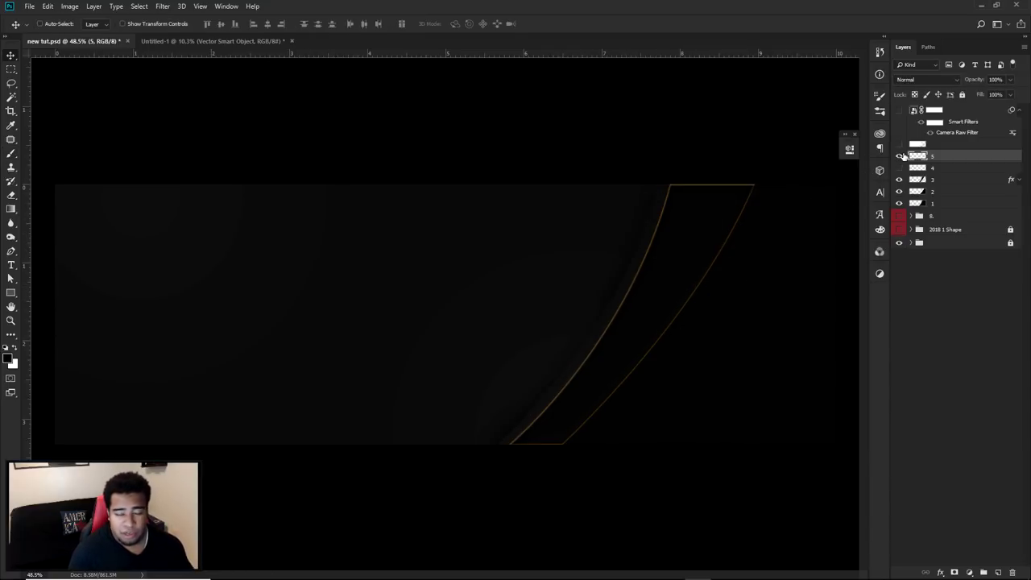
pyautogui.click(900, 155)
pyautogui.click(900, 155)
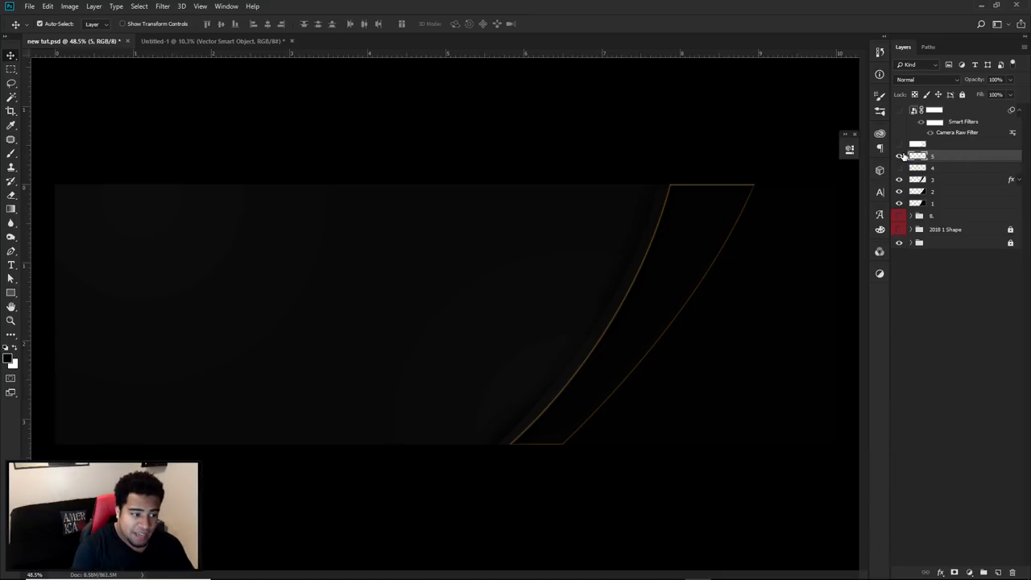
pyautogui.hotkey('ctrl', 'u')
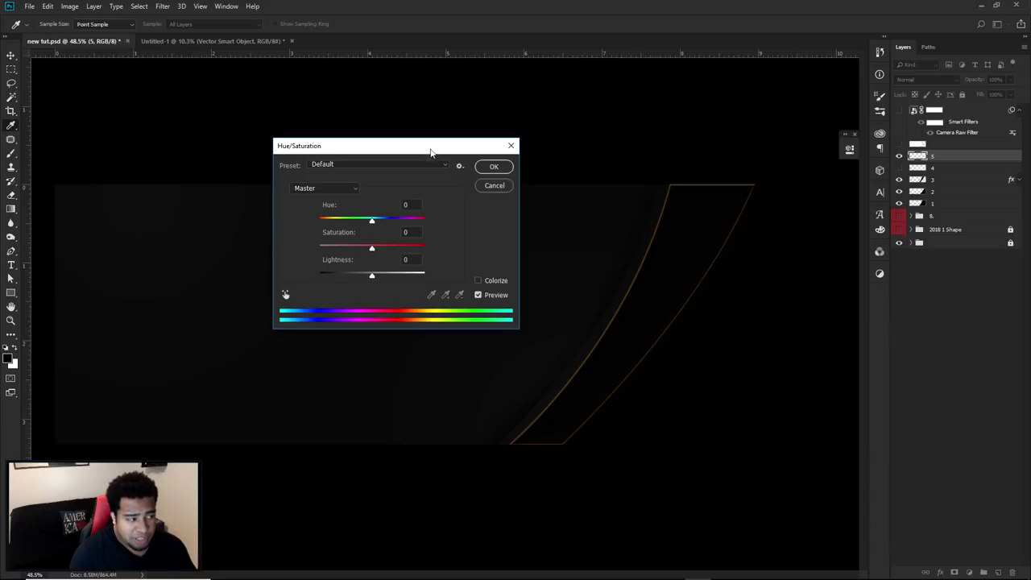
pyautogui.moveTo(372, 278); pyautogui.dragTo(20, 227)
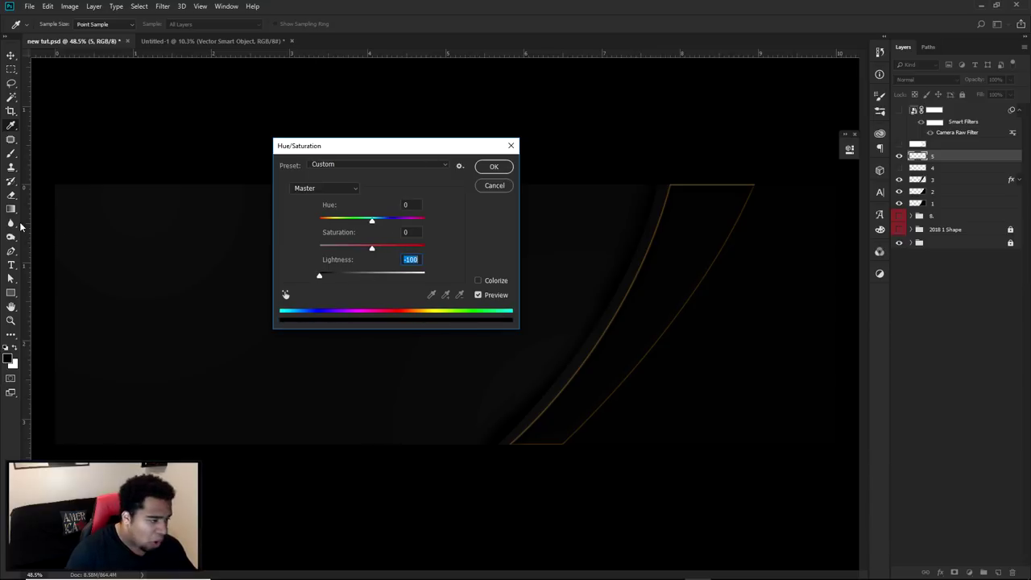
pyautogui.click(493, 166)
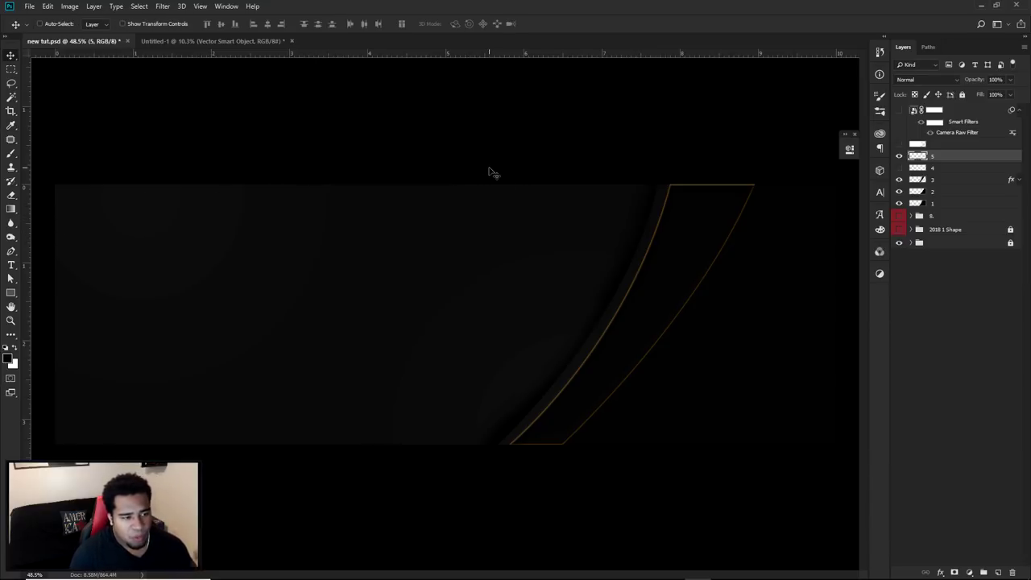
# Show layer 4 again and fade the upper end of its white glow with a soft eraser.
pyautogui.click(899, 167)
pyautogui.click(934, 169)
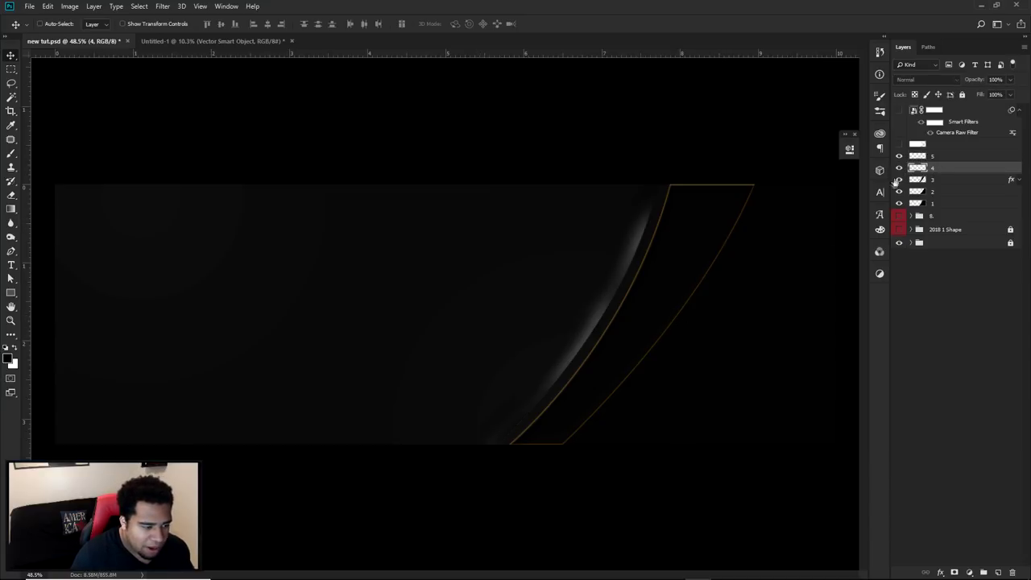
pyautogui.click(933, 156)
pyautogui.click(900, 167)
pyautogui.click(899, 168)
pyautogui.click(932, 167)
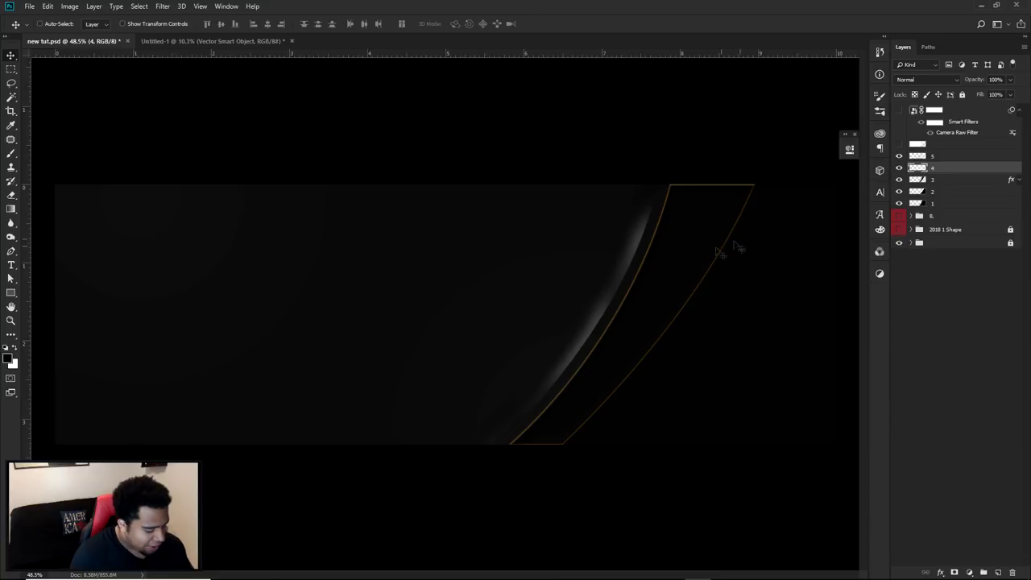
pyautogui.press('e')
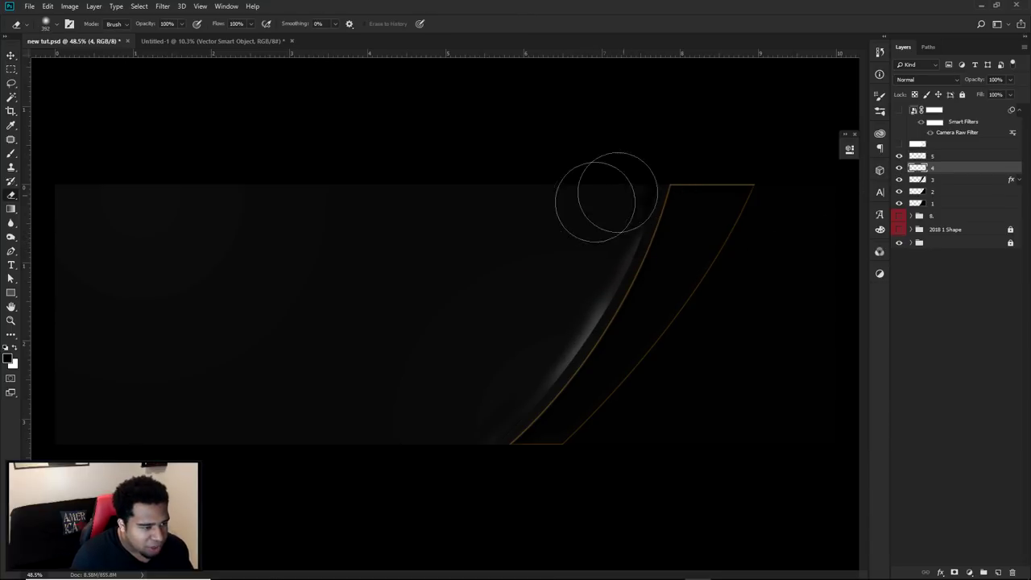
pyautogui.press('v')
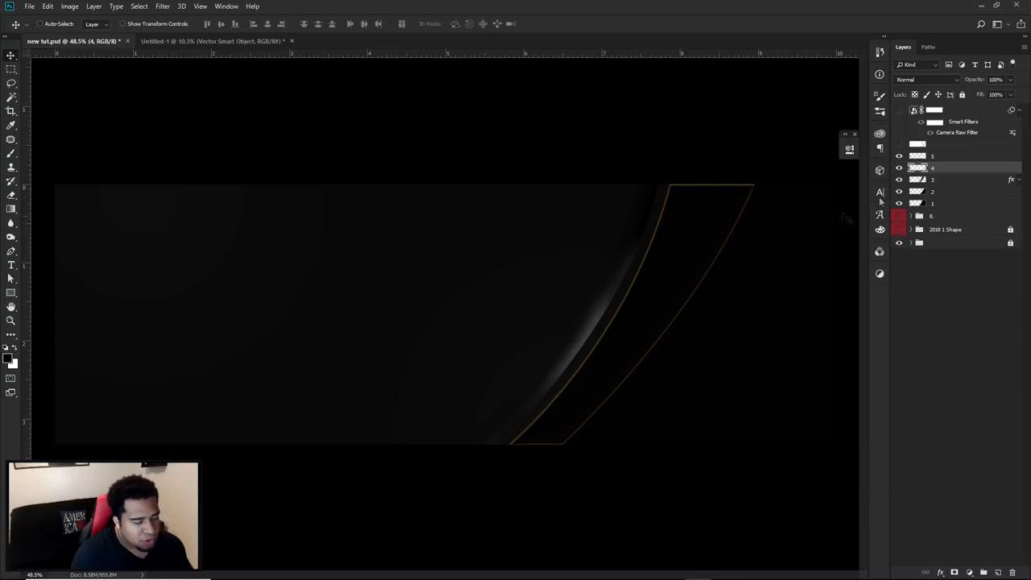
# Fade the lower end of layer 4's glow near the banner's bottom edge with a smaller soft eraser.
pyautogui.click(899, 157)
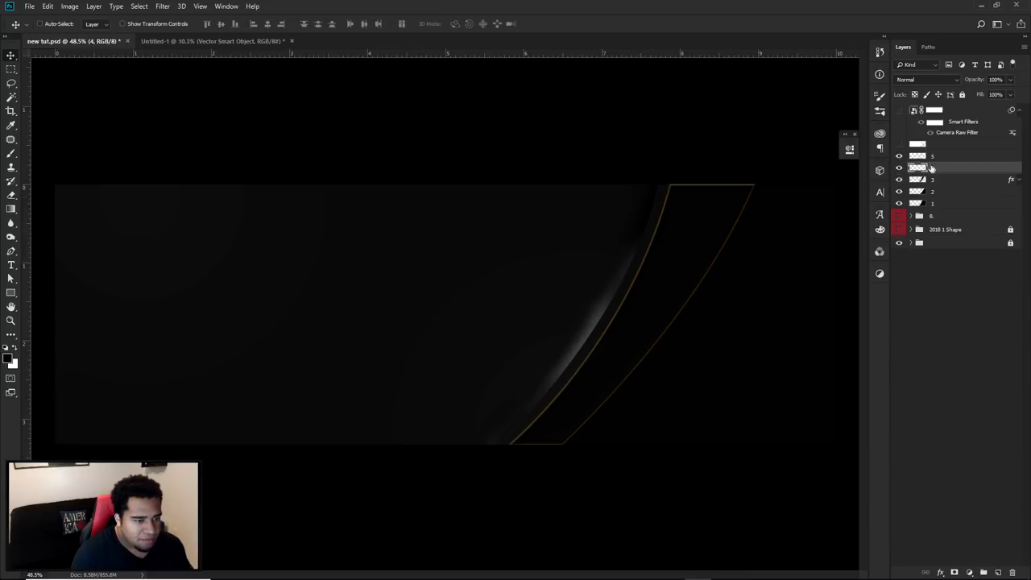
pyautogui.press('e')
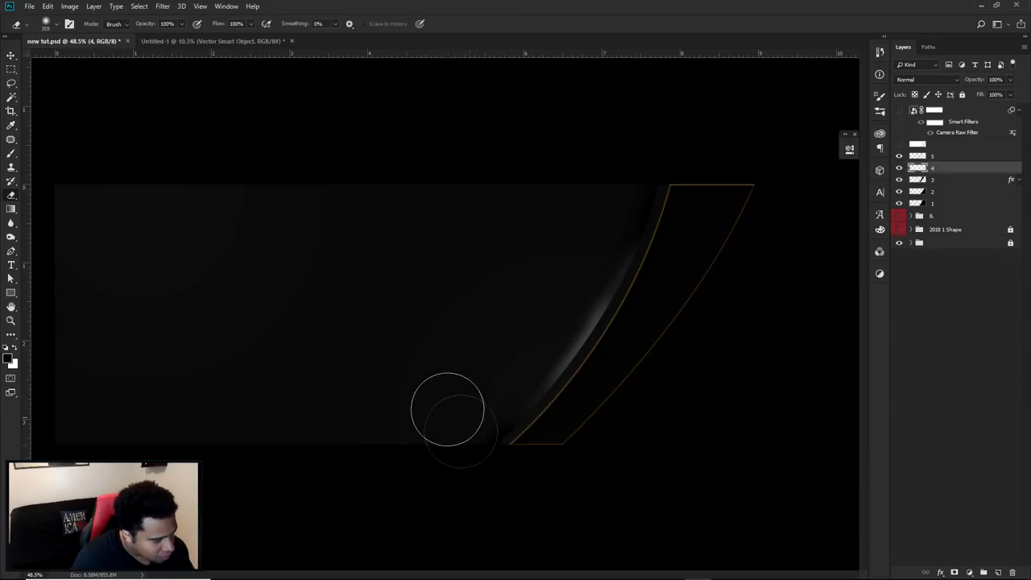
pyautogui.scroll(-3, 696, 359)
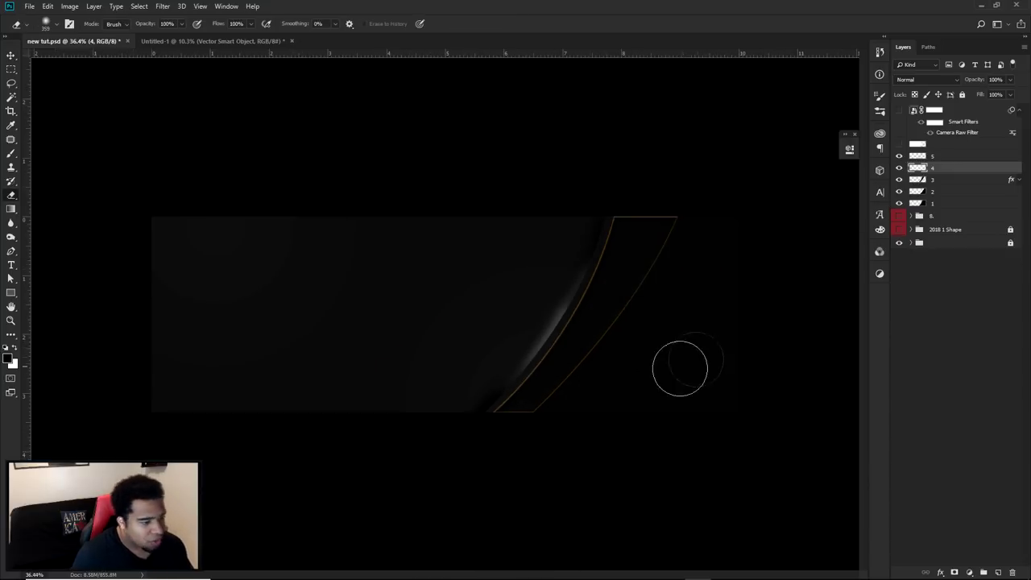
pyautogui.scroll(2, 556, 353)
pyautogui.press('v')
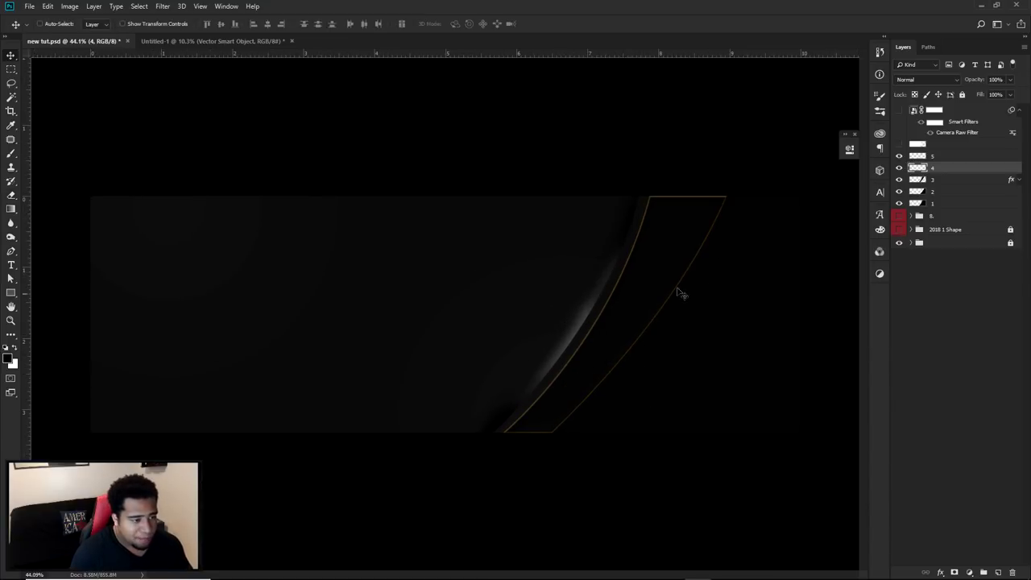
# Duplicate layer 5's shadow, shift the copy slightly left past the glow, and rename the copied layer 6.
pyautogui.click(957, 158)
pyautogui.click(900, 155)
pyautogui.click(900, 155)
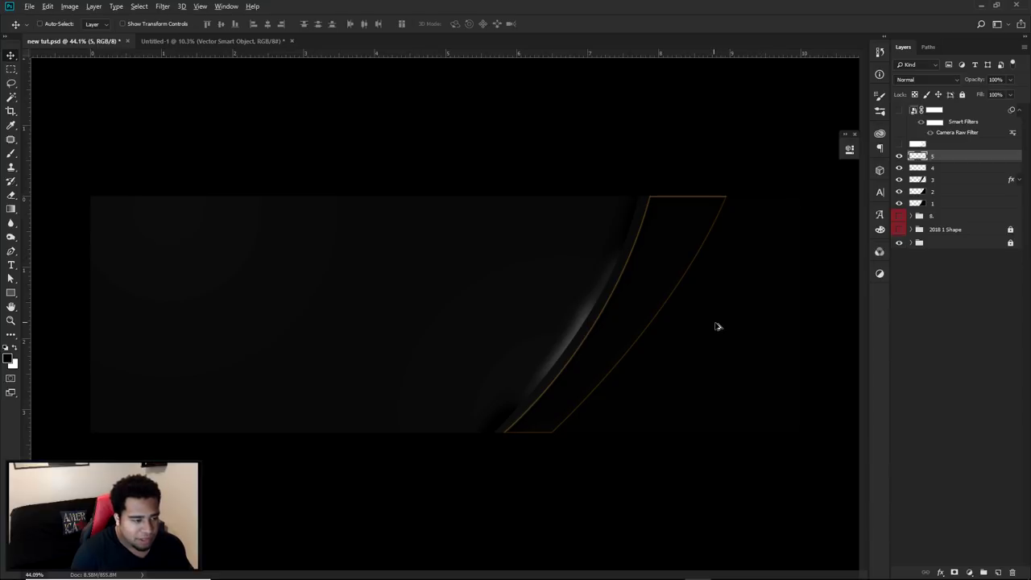
pyautogui.moveTo(724, 331); pyautogui.dragTo(707, 334)
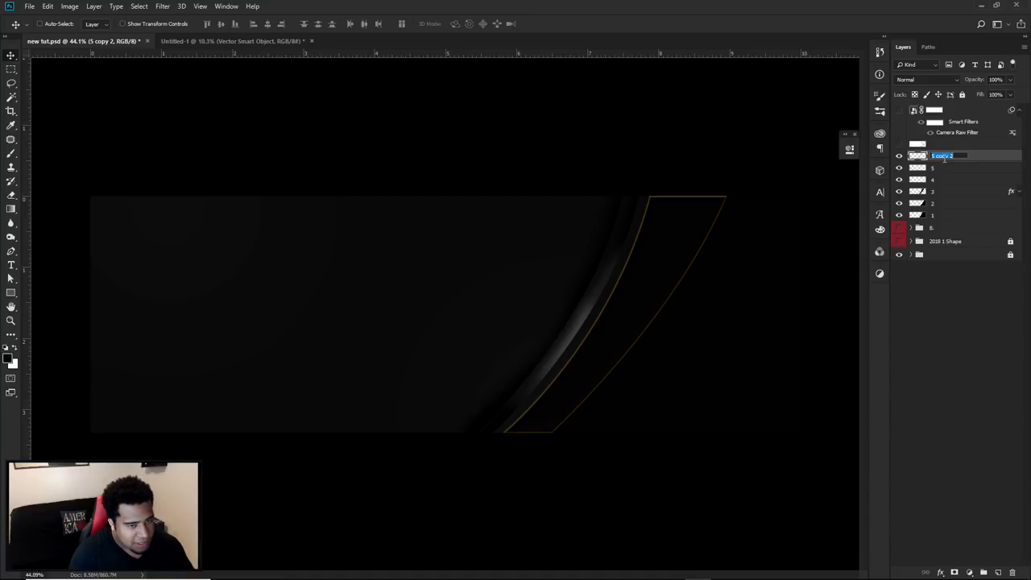
pyautogui.press('Return')
# Adjust the position of layer 6's shadow and soften its ends with a soft eraser.
pyautogui.press('e')
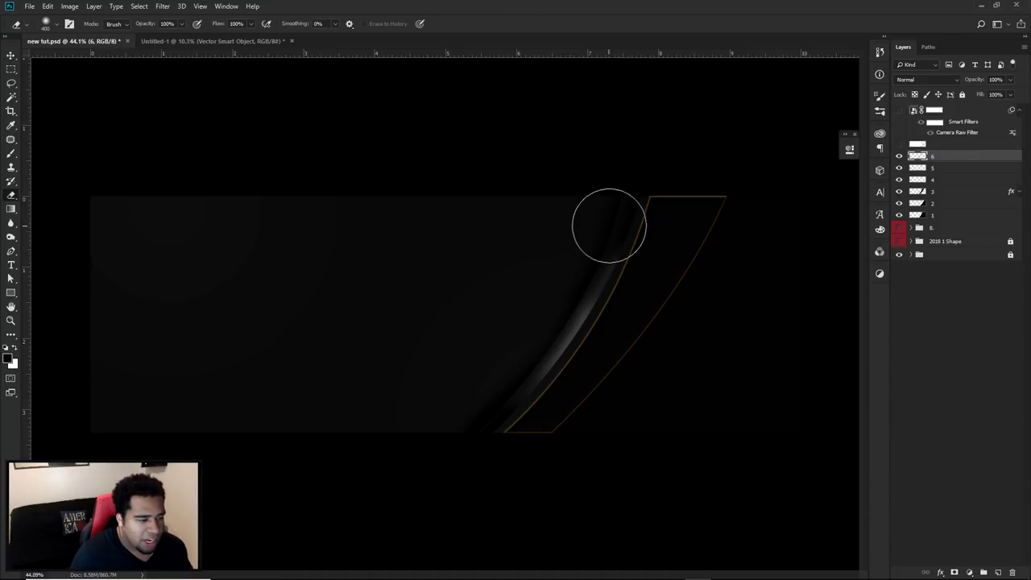
pyautogui.press('v')
pyautogui.moveTo(683, 297); pyautogui.dragTo(669, 299)
pyautogui.press('e')
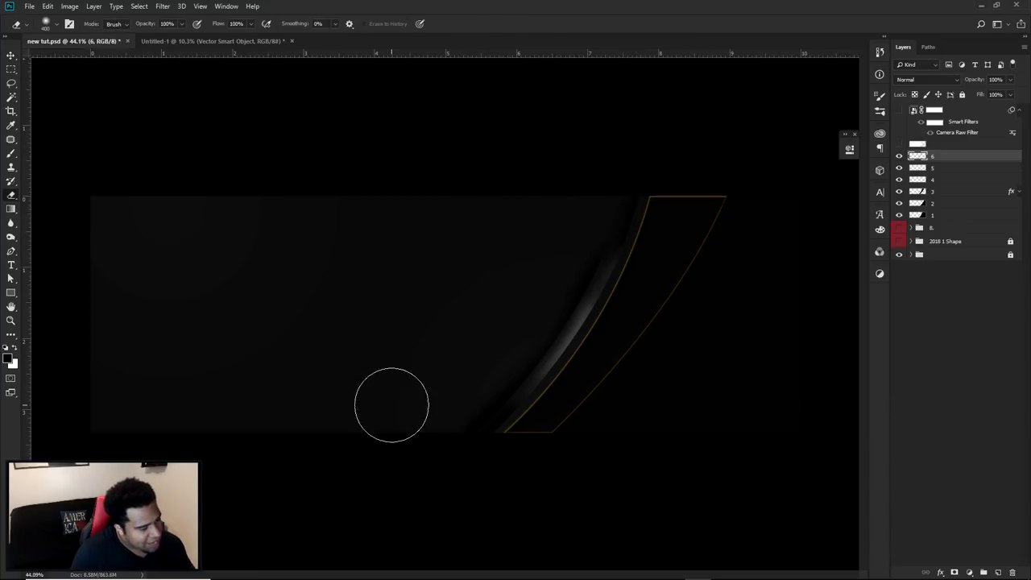
pyautogui.press('v')
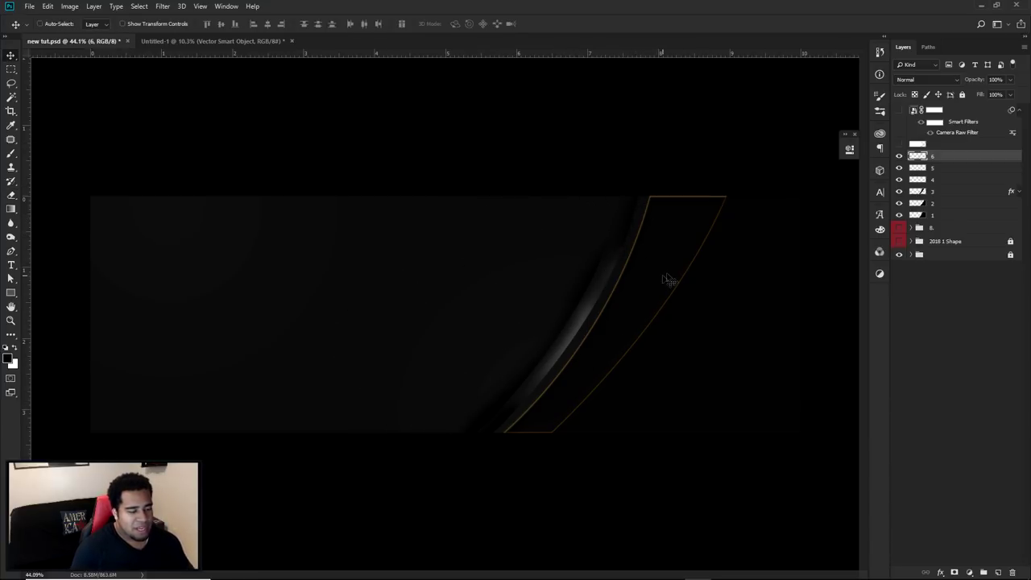
# Select shadow layers 5 and 6 together and shift them slightly left to expose a crisp bright edge on the glow.
pyautogui.click(900, 167)
pyautogui.click(900, 167)
pyautogui.keyDown('shift'); pyautogui.click(941, 169); pyautogui.keyUp('shift')
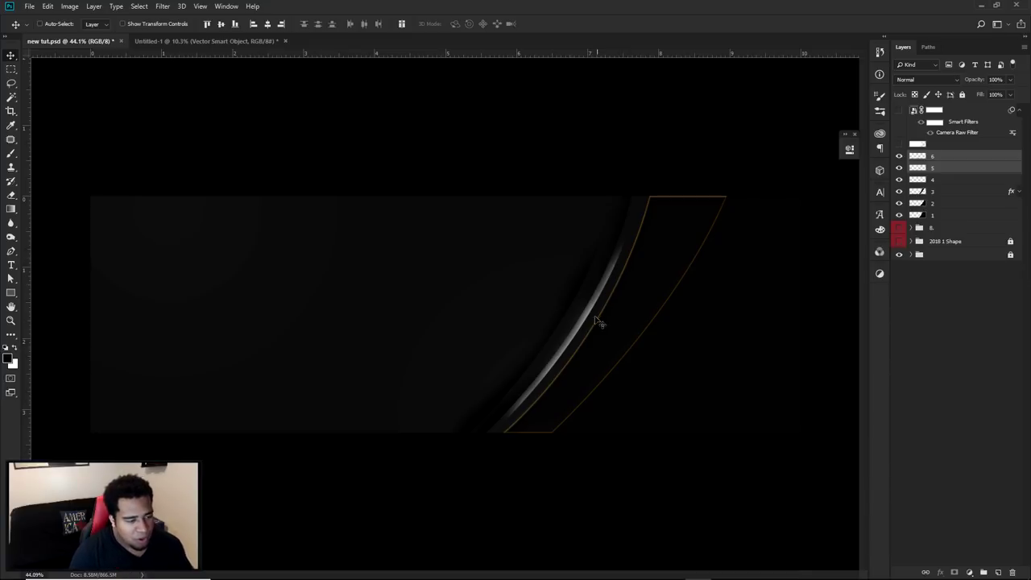
pyautogui.scroll(4, 523, 429)
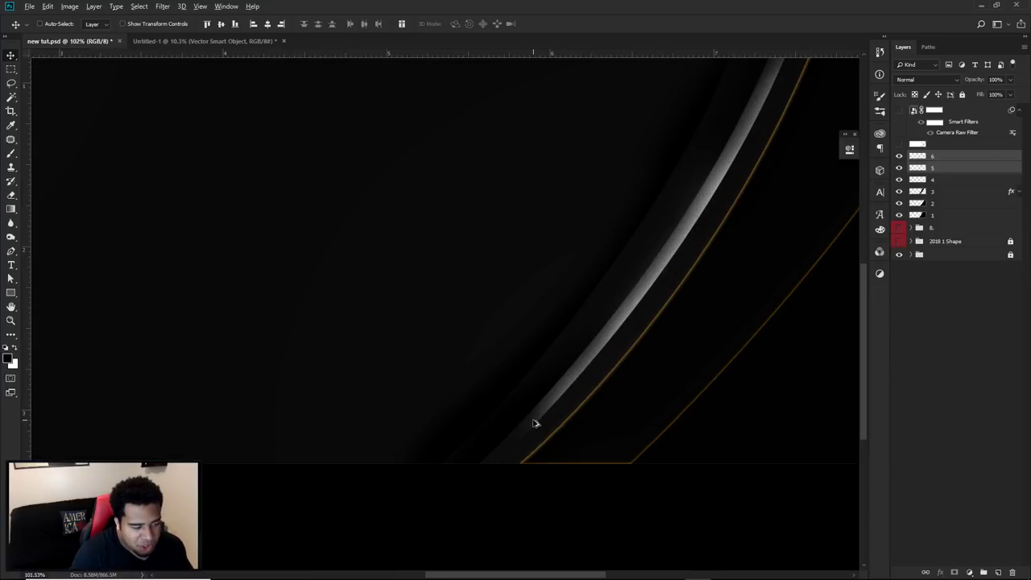
pyautogui.scroll(-4, 532, 424)
pyautogui.scroll(1, 548, 411)
pyautogui.click(900, 167)
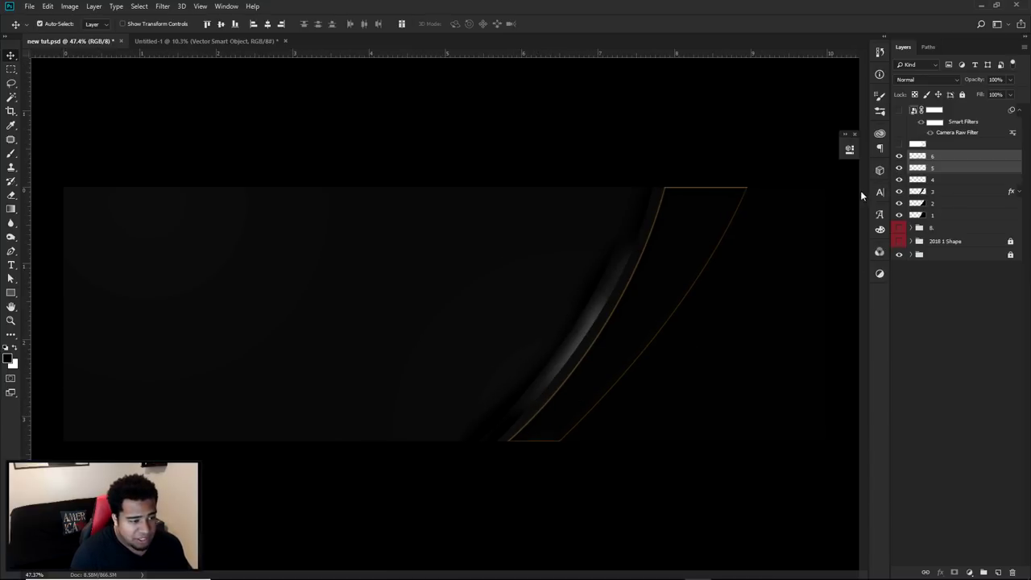
pyautogui.click(900, 157)
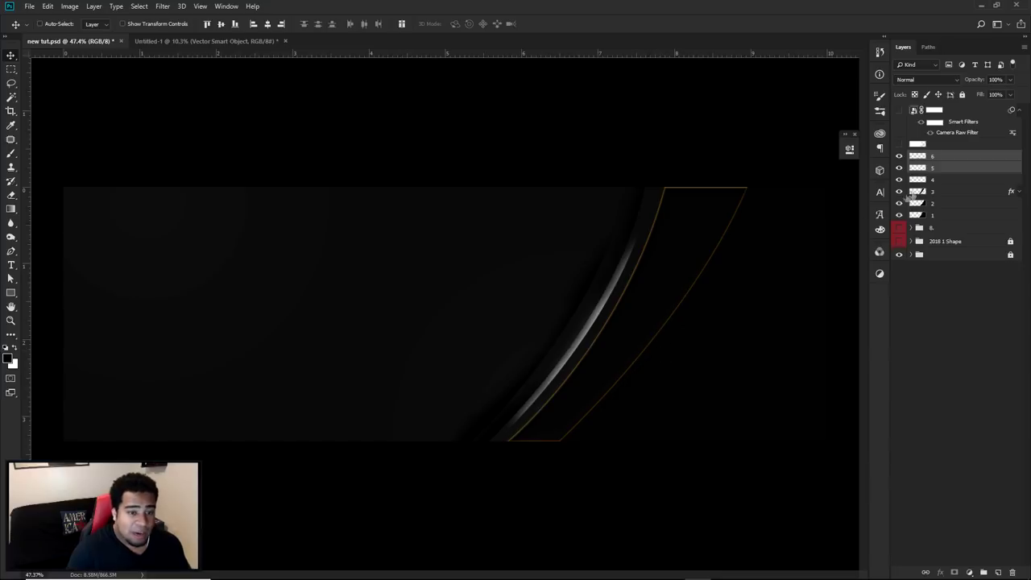
# Create a new layer above layer 6 and trace the gold-edged shape's outer right curve with the Pen tool, from bottom to top.
pyautogui.click(918, 157)
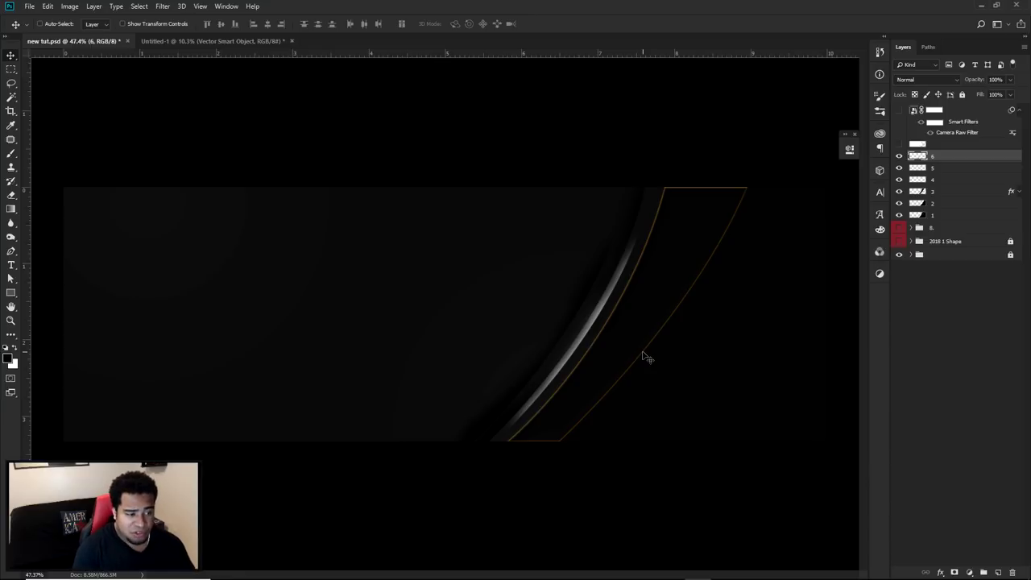
pyautogui.click(998, 572)
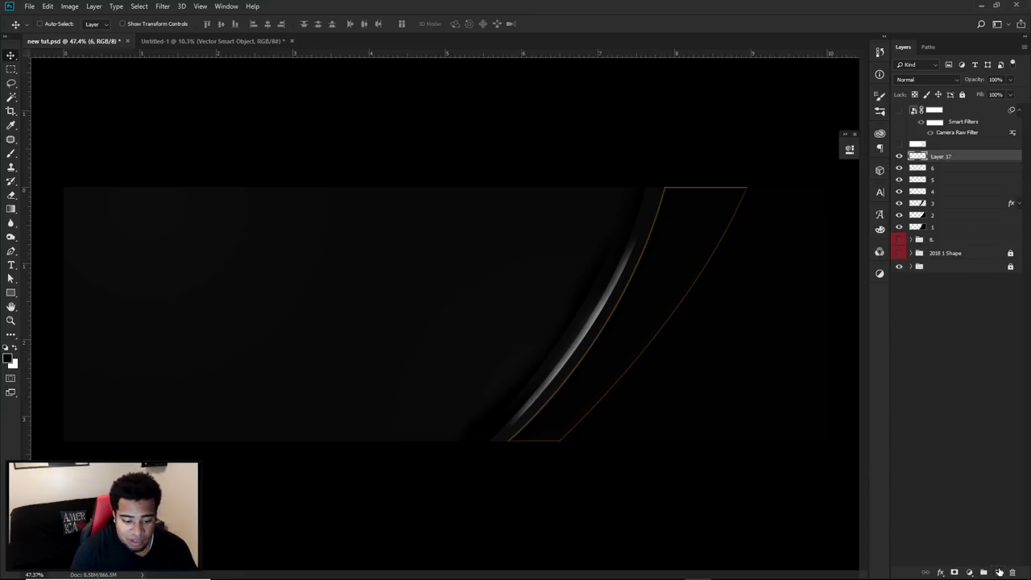
pyautogui.press('p')
pyautogui.scroll(5, 586, 424)
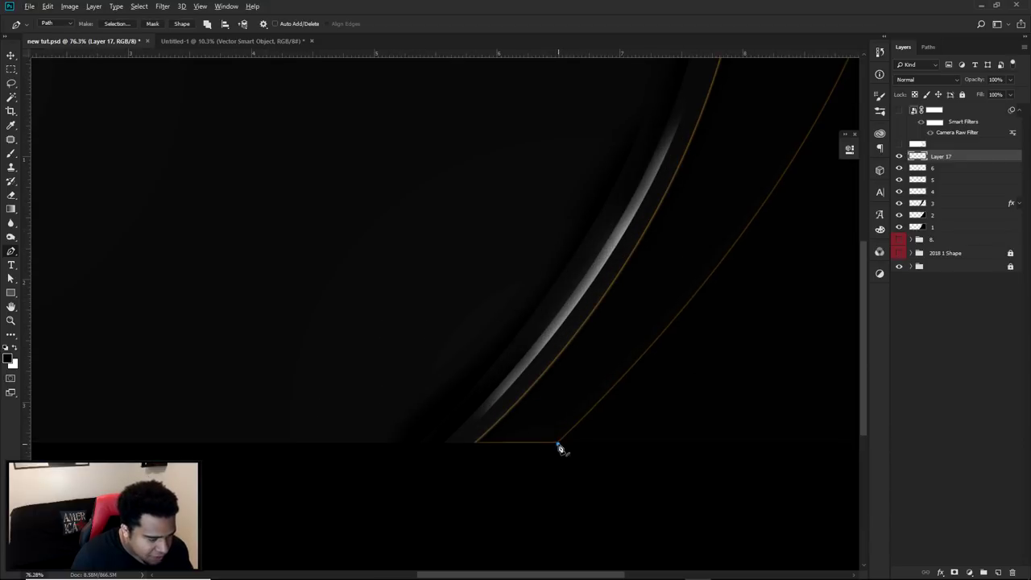
pyautogui.scroll(-4, 562, 449)
pyautogui.moveTo(772, 155); pyautogui.dragTo(699, 316)
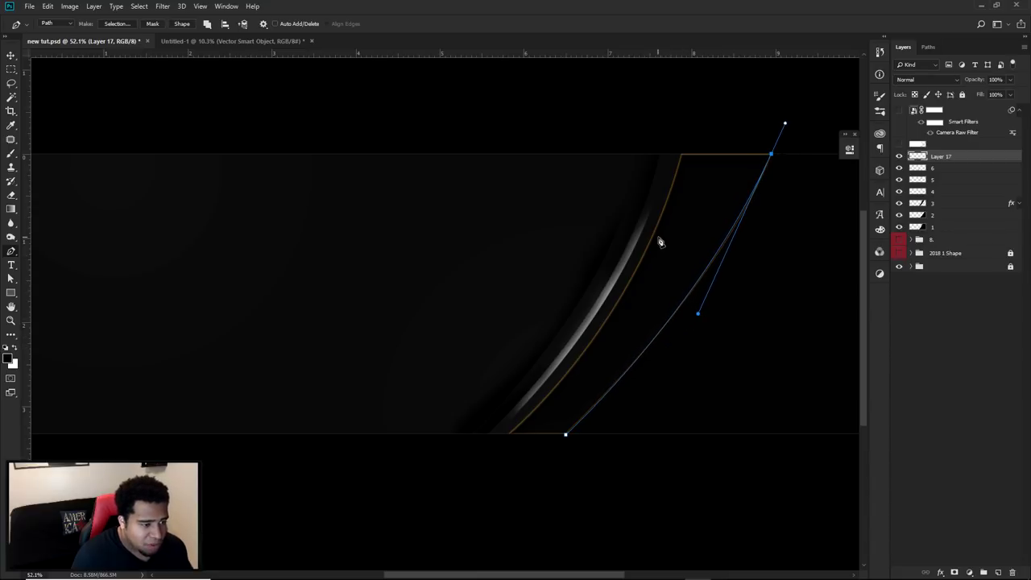
pyautogui.scroll(-4, 765, 314)
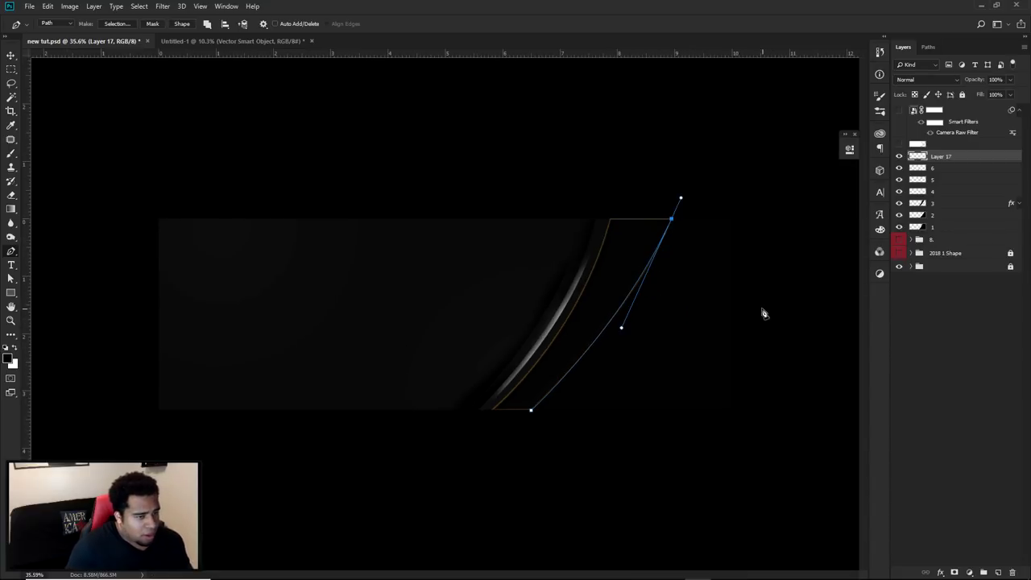
# Continue the Pen path loosely around the banner's right end and close it at the curve's bottom starting point.
pyautogui.keyDown('alt'); pyautogui.click(671, 218); pyautogui.keyUp('alt')
pyautogui.click(728, 204)
pyautogui.moveTo(781, 235); pyautogui.dragTo(785, 258)
pyautogui.click(788, 333)
pyautogui.moveTo(764, 401); pyautogui.dragTo(757, 415)
pyautogui.moveTo(678, 444); pyautogui.dragTo(640, 439)
pyautogui.click(531, 412)
# Rename the new layer 7 and convert the closed path into a selection.
pyautogui.doubleClick(942, 156)
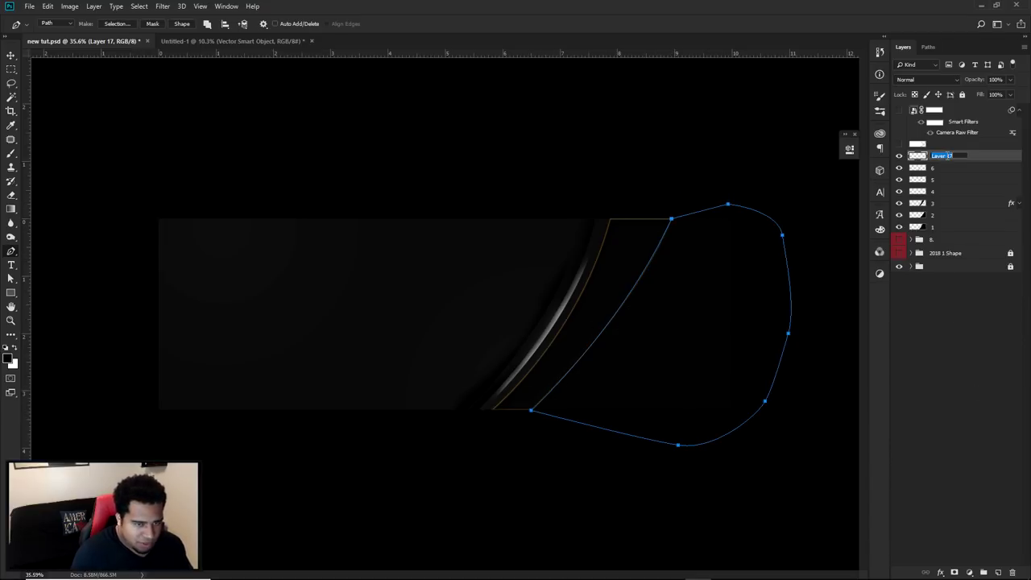
pyautogui.write('7')
pyautogui.press('Return')
pyautogui.rightClick(699, 307)
pyautogui.click(728, 355)
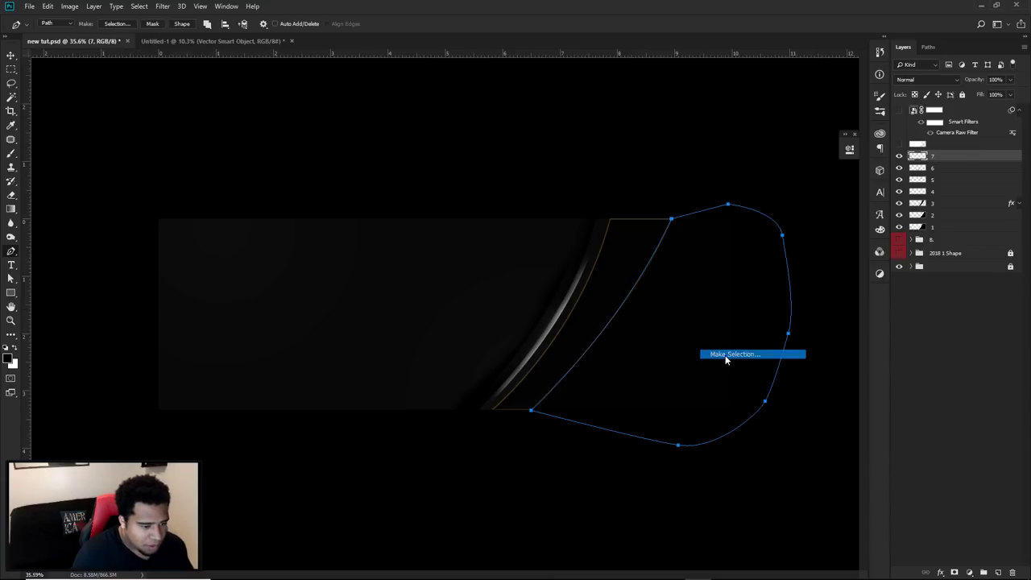
pyautogui.click(574, 166)
# Brush a soft dark shadow along the selection's curved edge on layer 7, and deselect.
pyautogui.press('b')
pyautogui.scroll(2, 564, 371)
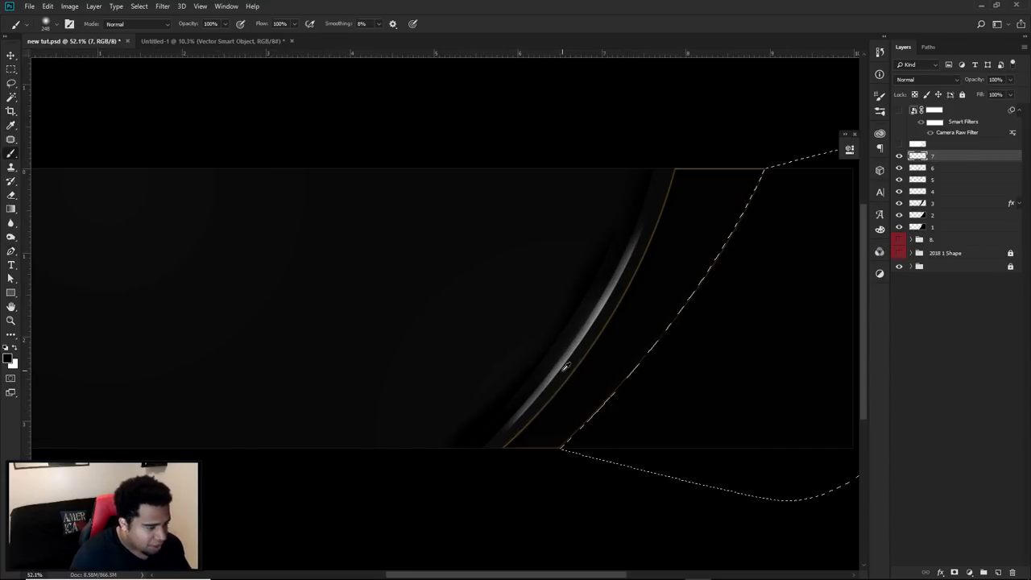
pyautogui.moveTo(530, 431)
pyautogui.mouseDown()
pyautogui.moveTo(661, 293)
pyautogui.moveTo(651, 308)
pyautogui.moveTo(760, 131)
pyautogui.mouseUp()
pyautogui.hotkey('ctrl', 'd')
# Darken layer 7's shadow with a Hue/Saturation lightness of -100.
pyautogui.press('i')
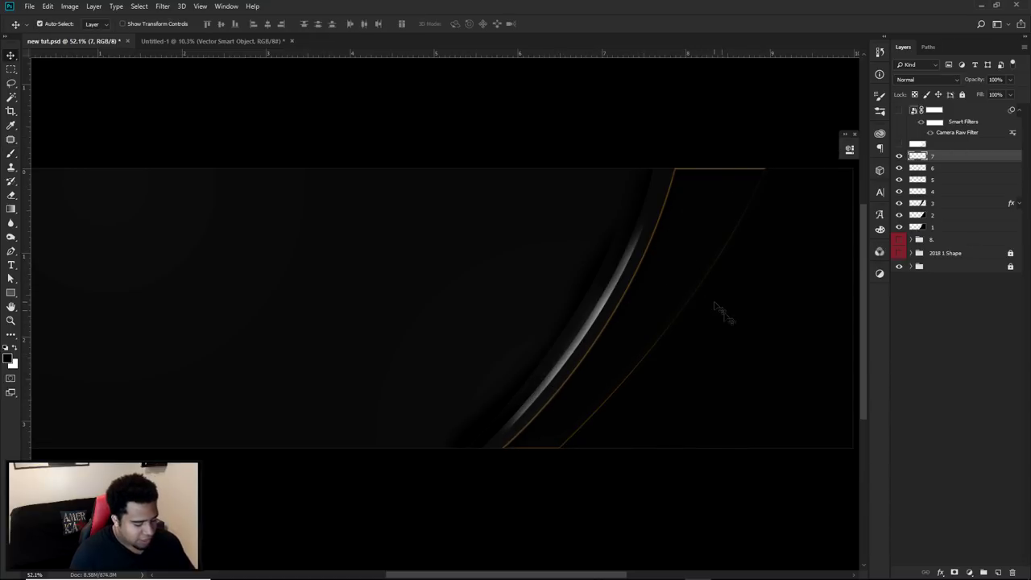
pyautogui.hotkey('ctrl', 'u')
pyautogui.moveTo(370, 278); pyautogui.dragTo(317, 274)
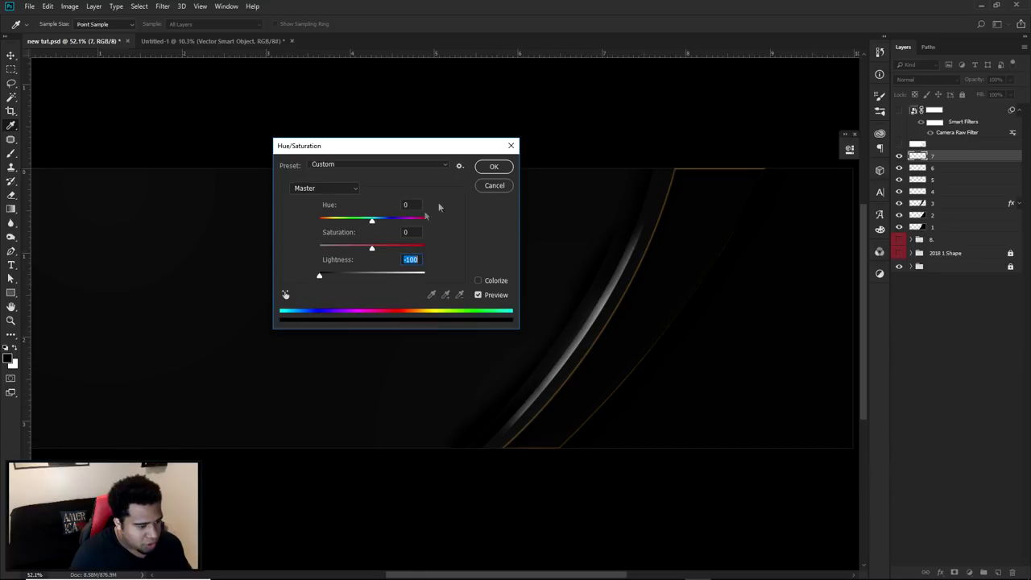
pyautogui.click(494, 166)
# Shift layer 7's shadow slightly to the right and soften it with a large soft eraser.
pyautogui.press('v')
pyautogui.moveTo(670, 320); pyautogui.dragTo(689, 321)
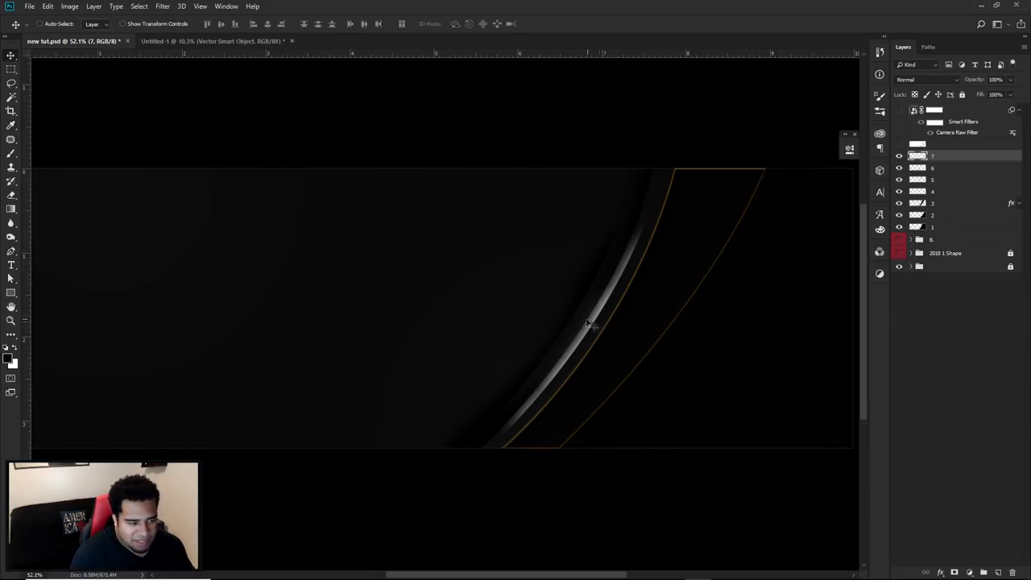
pyautogui.press('e')
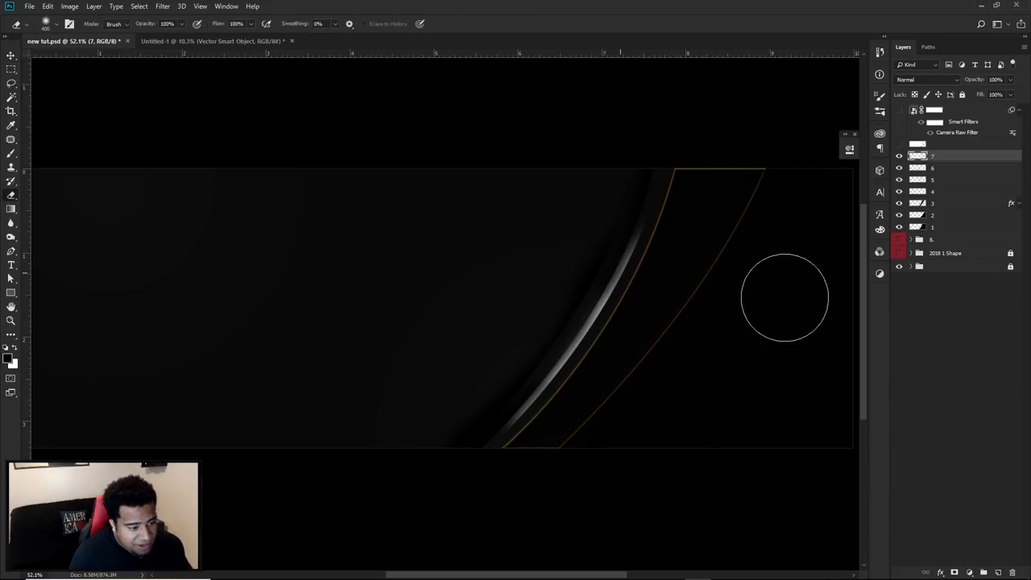
pyautogui.keyDown('alt'); pyautogui.rightClick(698, 281); pyautogui.keyUp('alt')
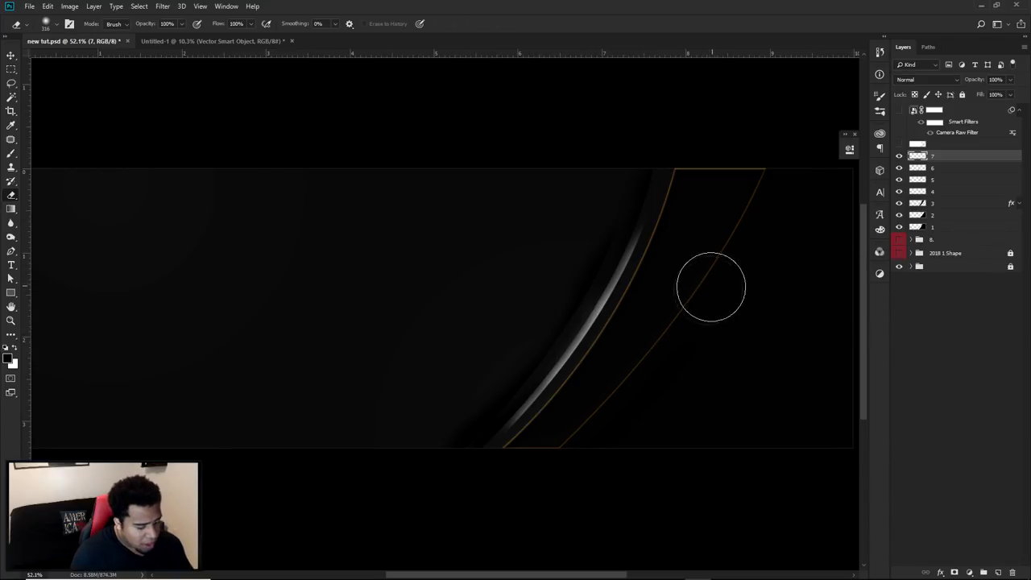
pyautogui.press('v')
pyautogui.scroll(-2, 723, 328)
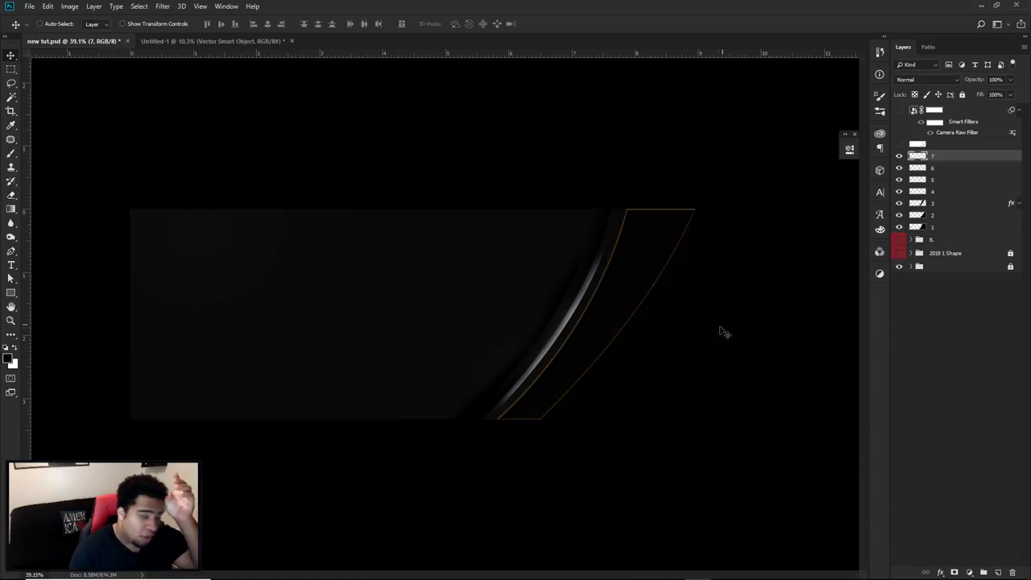
# Add a new layer above layer 7 and name it 8.
pyautogui.click(998, 572)
pyautogui.doubleClick(943, 156)
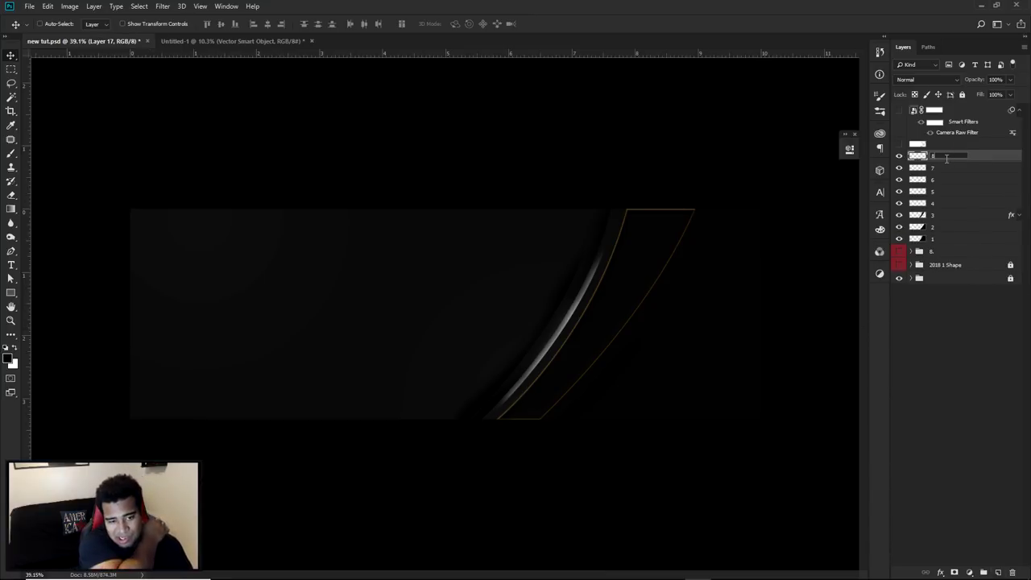
pyautogui.write('8')
pyautogui.press('Return')
# Start a Pen path at the gold-edged shape's bottom right corner and curve it up along the outer edge to its top right corner.
pyautogui.press('p')
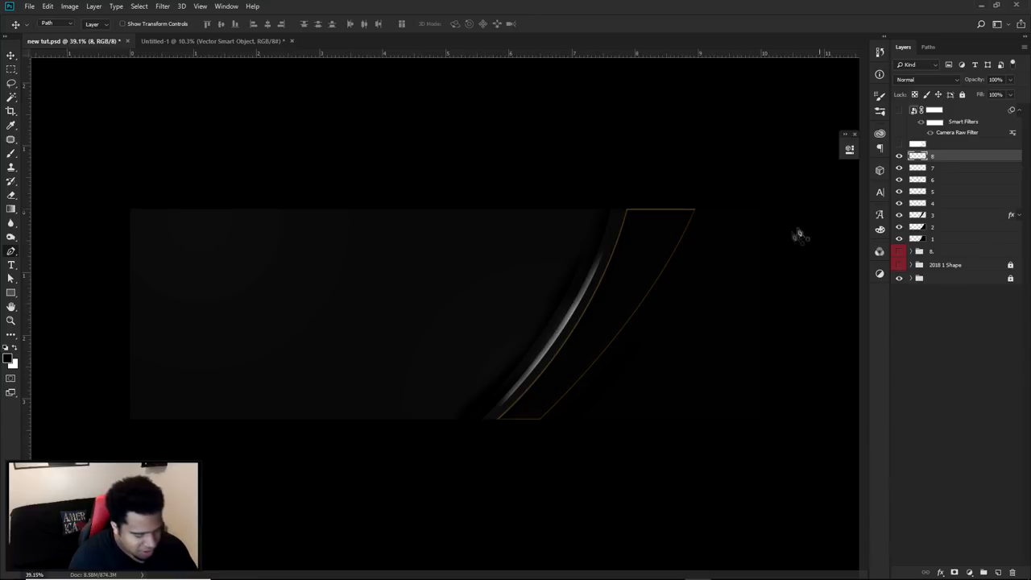
pyautogui.scroll(2, 604, 419)
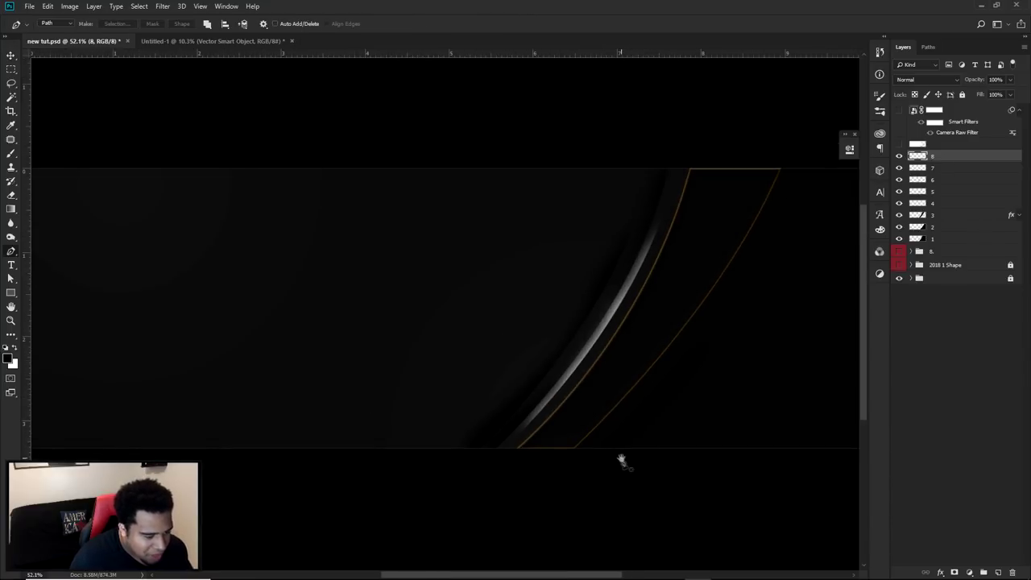
pyautogui.click(573, 448)
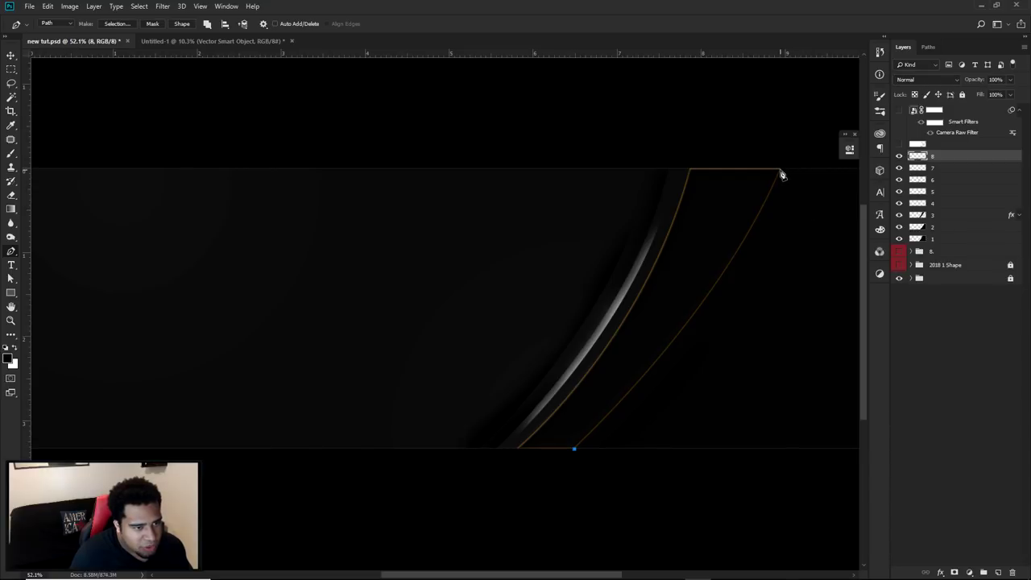
pyautogui.moveTo(780, 170); pyautogui.dragTo(722, 315)
pyautogui.click(632, 235)
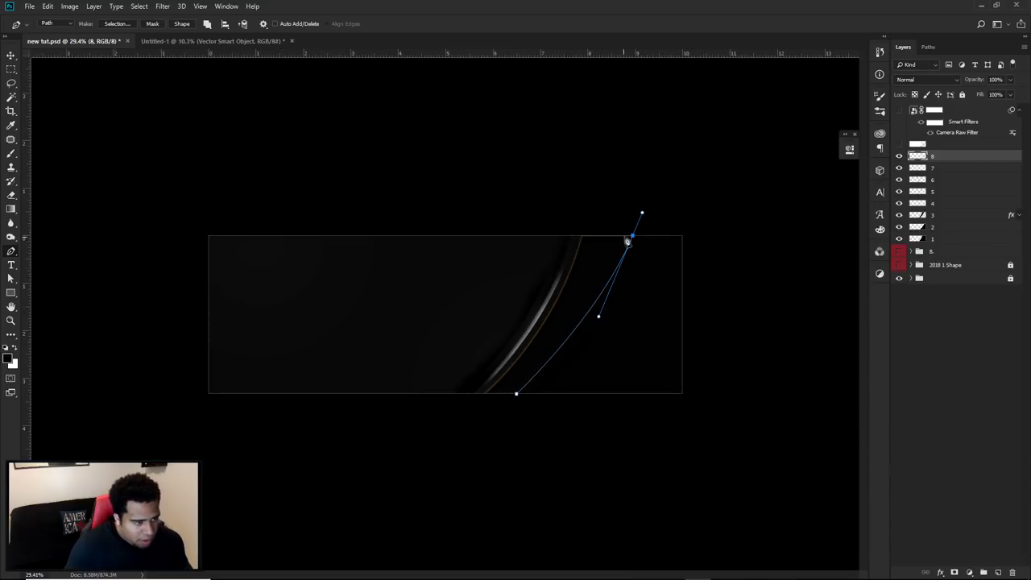
# Continue the path loosely around the banner's right end, close it at the starting point, and convert it into a selection.
pyautogui.click(693, 221)
pyautogui.moveTo(725, 279); pyautogui.dragTo(726, 338)
pyautogui.click(719, 406)
pyautogui.click(680, 440)
pyautogui.click(635, 435)
pyautogui.click(570, 422)
pyautogui.click(518, 395)
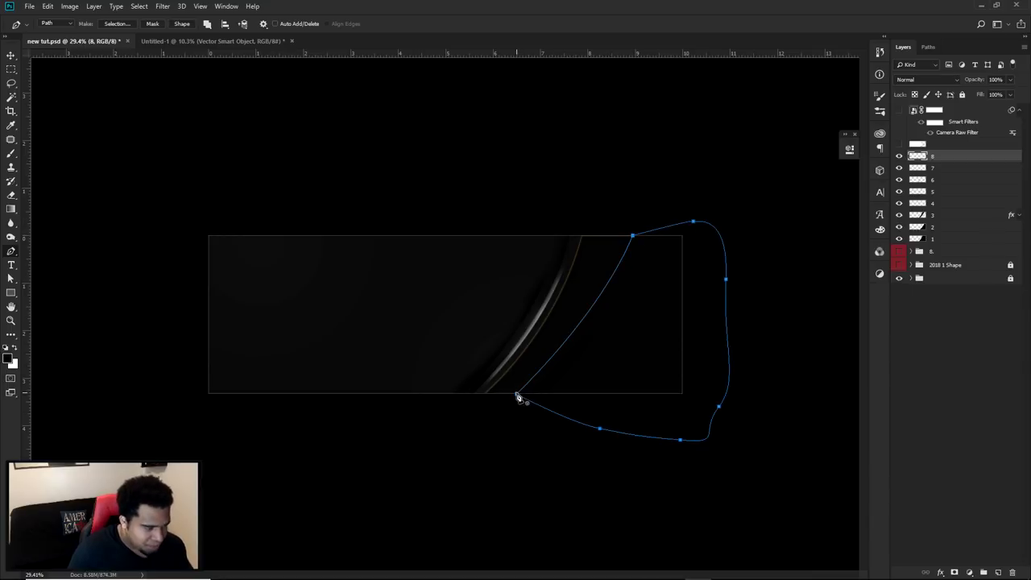
pyautogui.rightClick(606, 309)
pyautogui.click(628, 353)
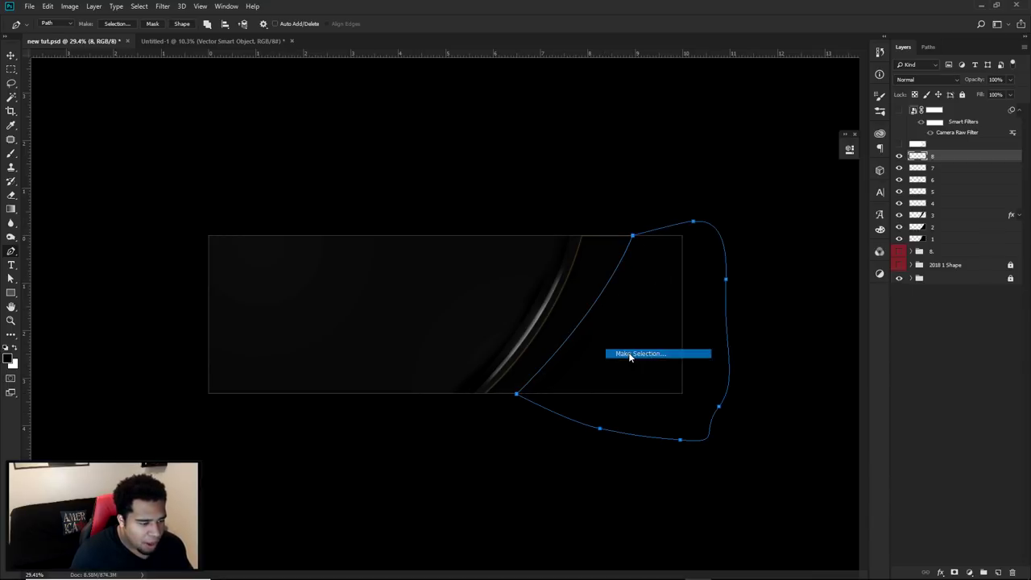
pyautogui.click(575, 166)
# Brush a soft dark stroke inside the selection along its curved edge on layer 8, and deselect.
pyautogui.press('b')
pyautogui.moveTo(506, 385)
pyautogui.mouseDown()
pyautogui.moveTo(574, 313)
pyautogui.moveTo(557, 323)
pyautogui.moveTo(600, 264)
pyautogui.mouseUp()
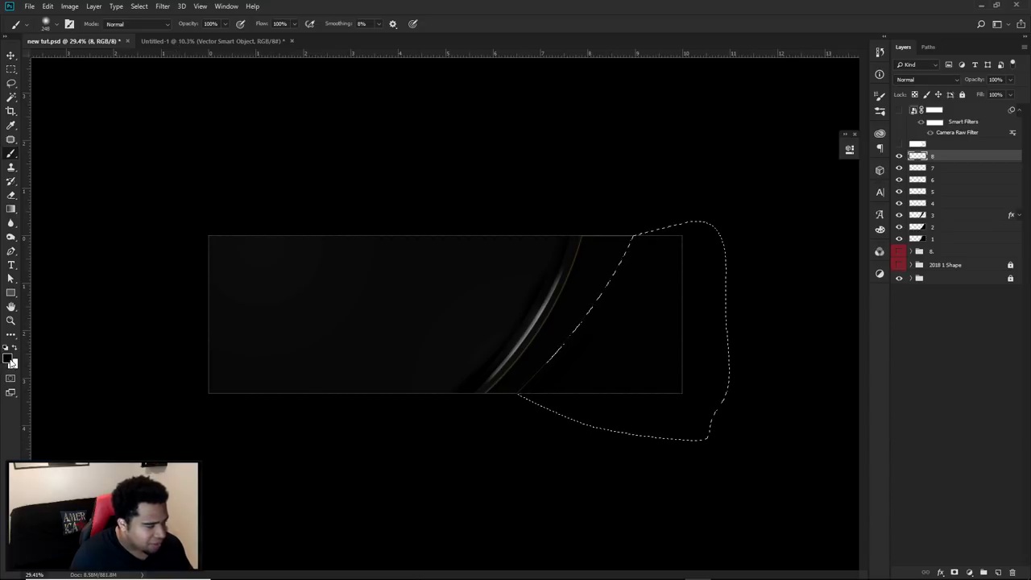
pyautogui.hotkey('ctrl', 'd')
# Darken layer 8's stroke with a Hue/Saturation lightness of -100 and offset it to the right of the gold-edged shape.
pyautogui.press('v')
pyautogui.hotkey('ctrl', 'u')
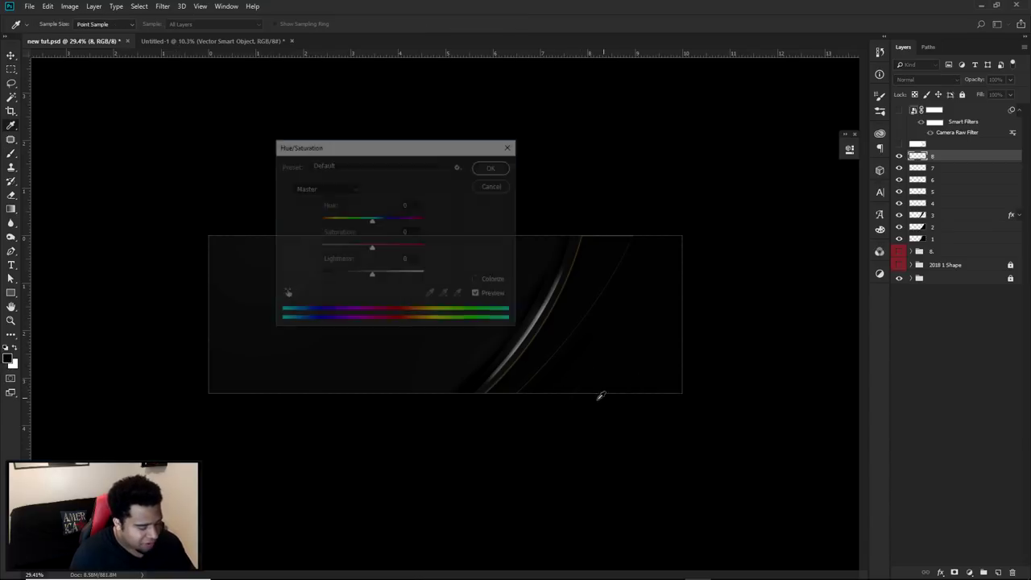
pyautogui.moveTo(372, 275); pyautogui.dragTo(294, 273)
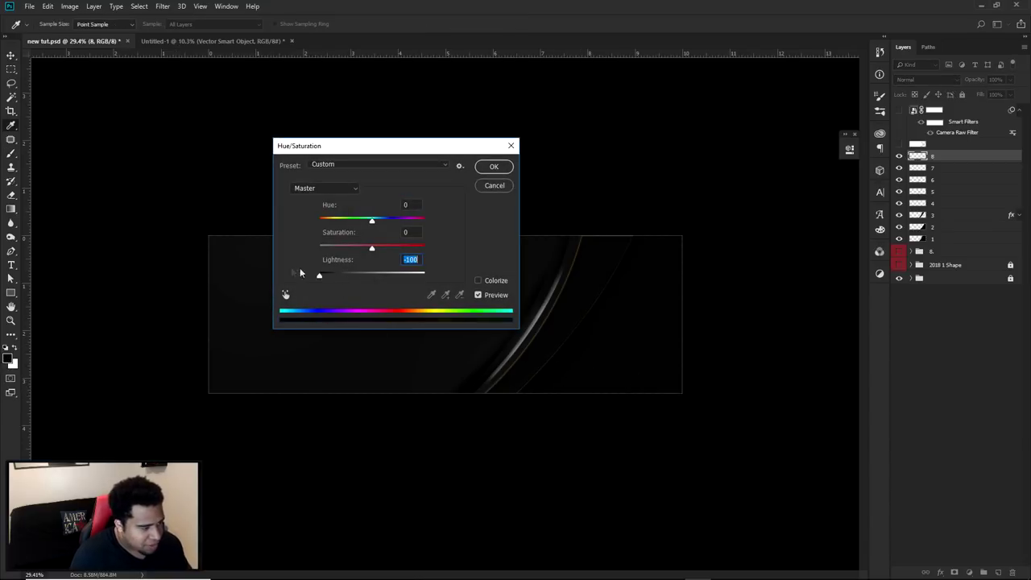
pyautogui.click(494, 167)
pyautogui.hotkey('ctrl', '+')
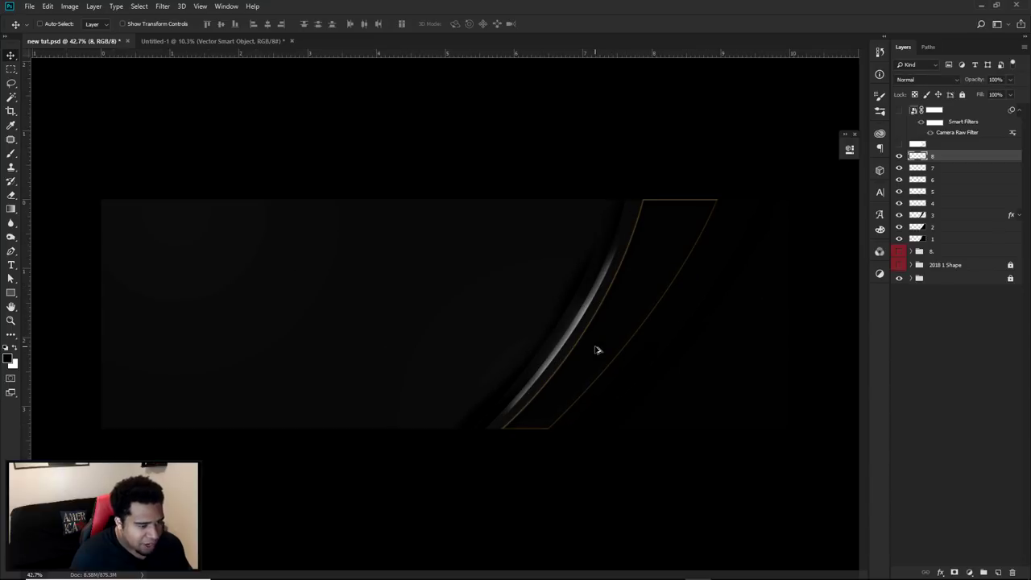
# Give layer 8 a Color Overlay in gold #ab7527, in Normal mode at 100% opacity.
pyautogui.doubleClick(977, 160)
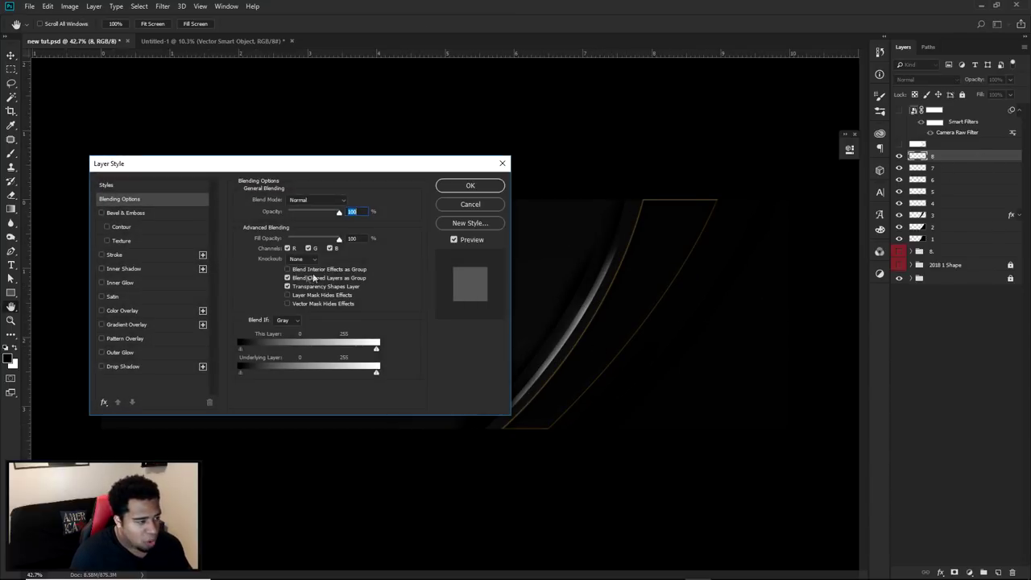
pyautogui.click(114, 311)
pyautogui.click(348, 202)
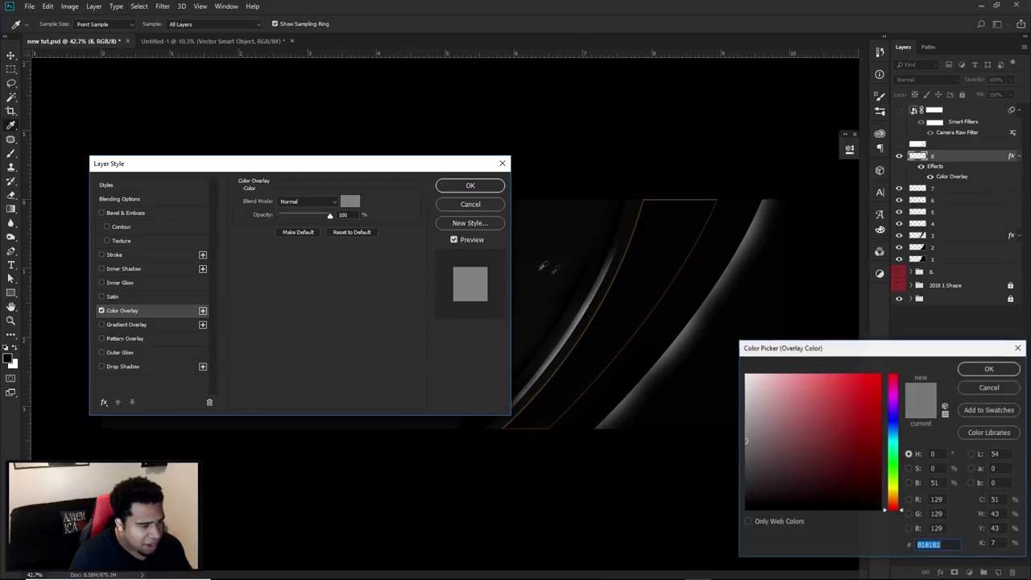
pyautogui.click(617, 279)
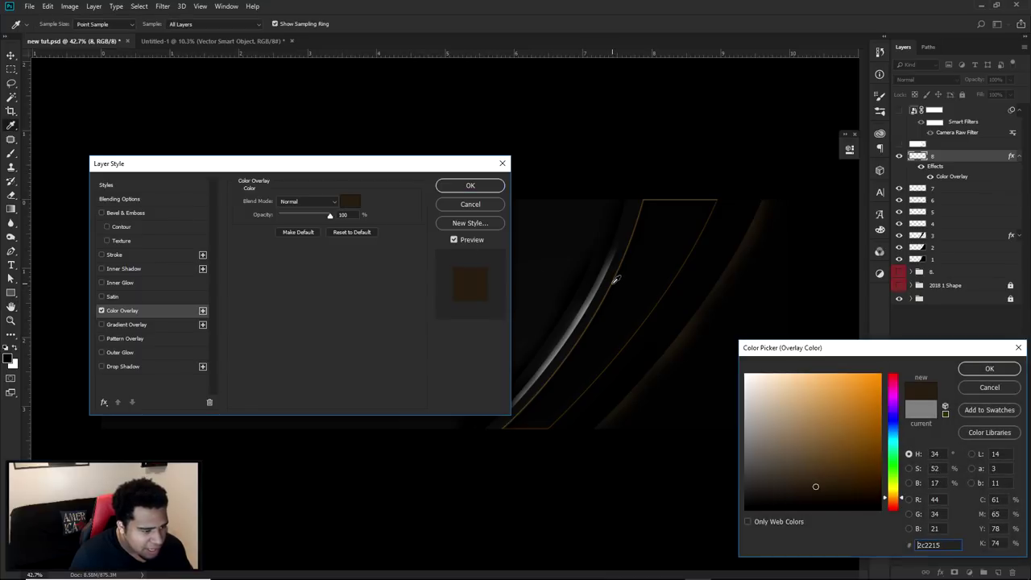
pyautogui.click(699, 196)
pyautogui.click(849, 419)
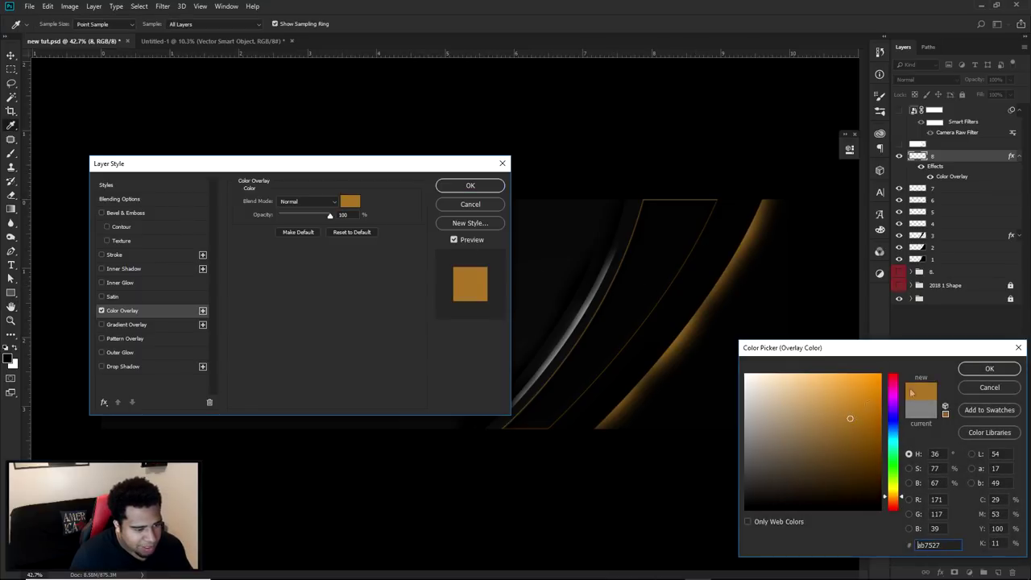
pyautogui.click(970, 374)
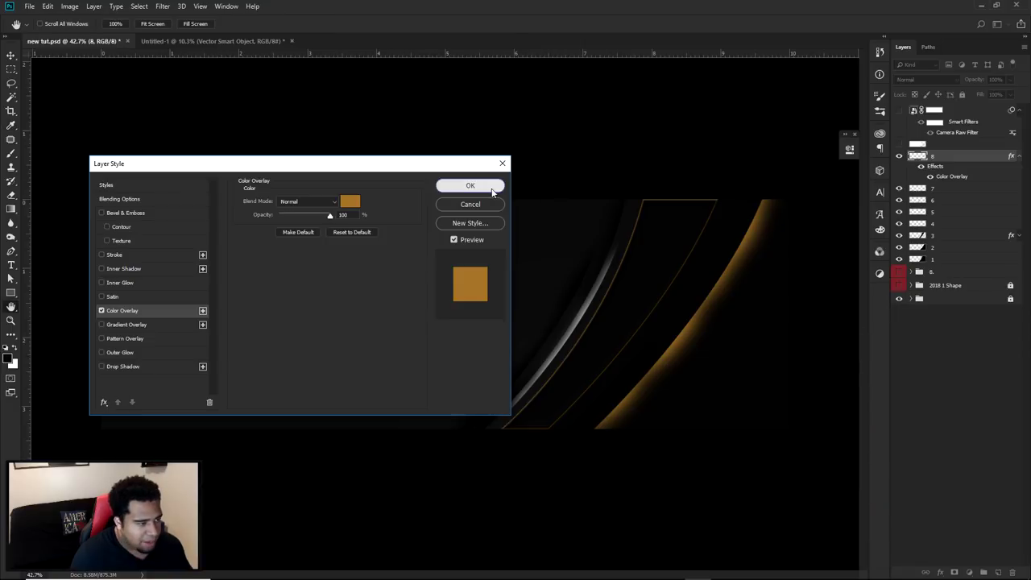
pyautogui.click(496, 187)
# Fade out the upper part of layer 8's gold glow with a large soft eraser, and collapse the layer's effects list.
pyautogui.press('e')
pyautogui.moveTo(725, 258)
pyautogui.mouseDown()
pyautogui.moveTo(748, 208)
pyautogui.moveTo(726, 214)
pyautogui.moveTo(721, 226)
pyautogui.moveTo(777, 188)
pyautogui.moveTo(643, 257)
pyautogui.moveTo(759, 210)
pyautogui.moveTo(822, 219)
pyautogui.mouseUp()
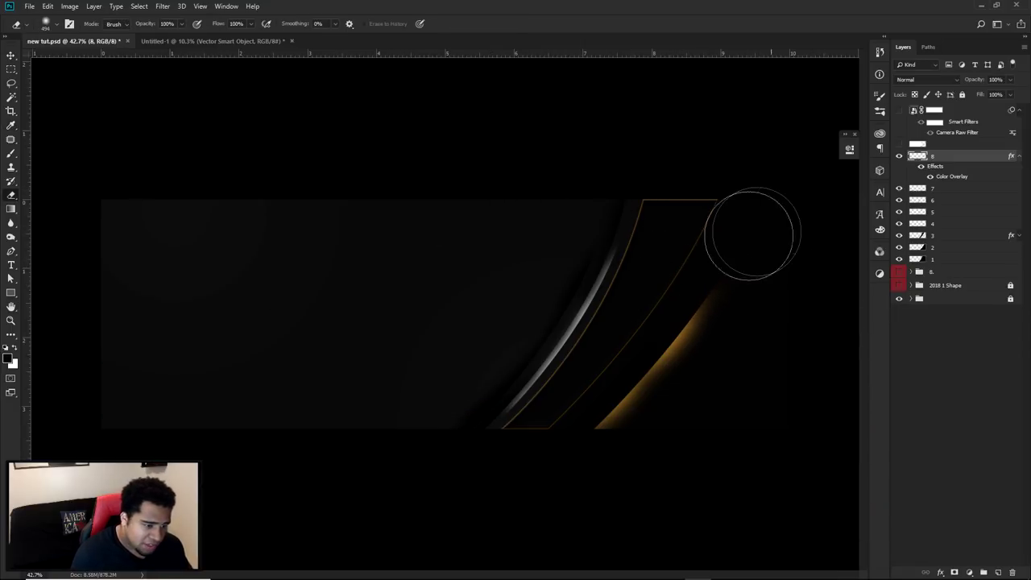
pyautogui.press('v')
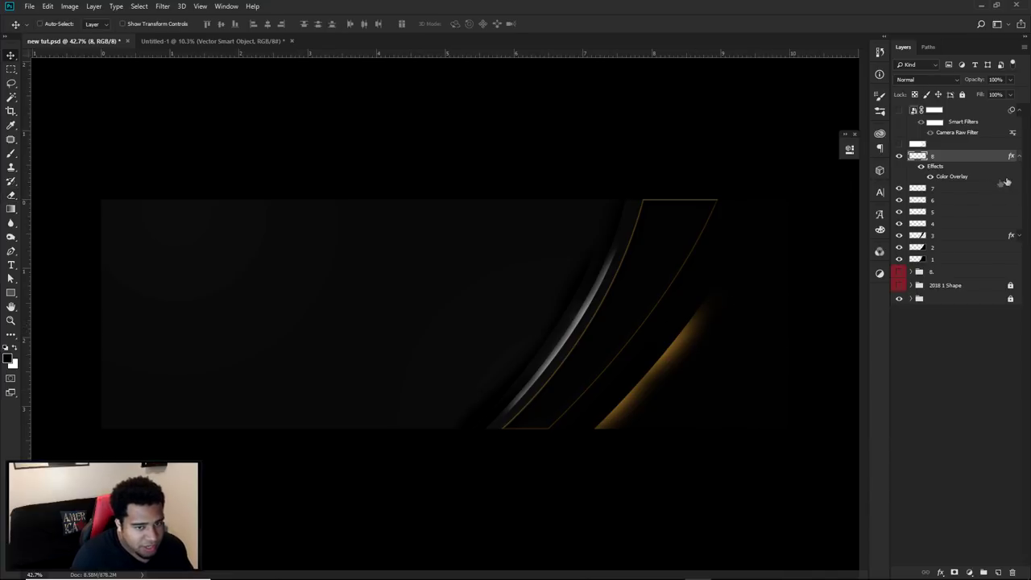
pyautogui.click(1020, 156)
# Duplicate the gold glow slightly to the left and erase the copy's upper part, keeping a short piece at the bottom edge.
pyautogui.scroll(5, 640, 395)
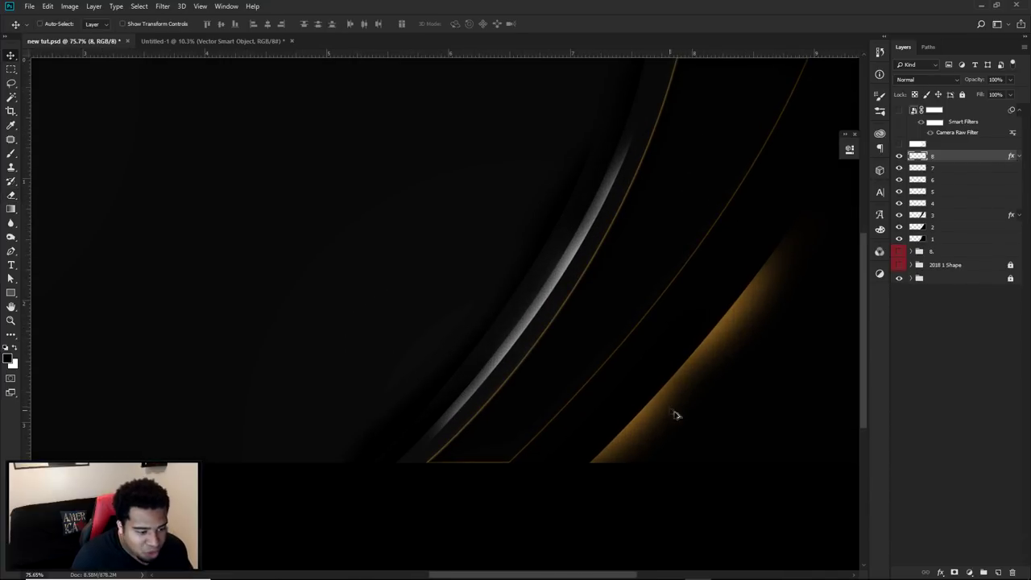
pyautogui.moveTo(718, 414)
pyautogui.mouseDown()
pyautogui.moveTo(700, 415)
pyautogui.moveTo(722, 407)
pyautogui.mouseUp()
pyautogui.press('e')
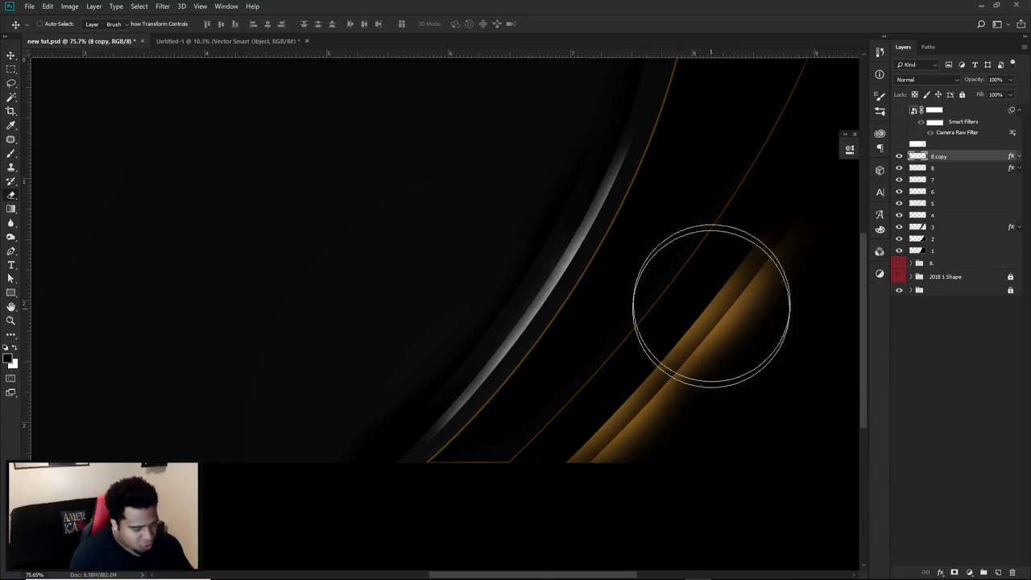
pyautogui.keyDown('alt'); pyautogui.rightClick(701, 357); pyautogui.keyUp('alt')
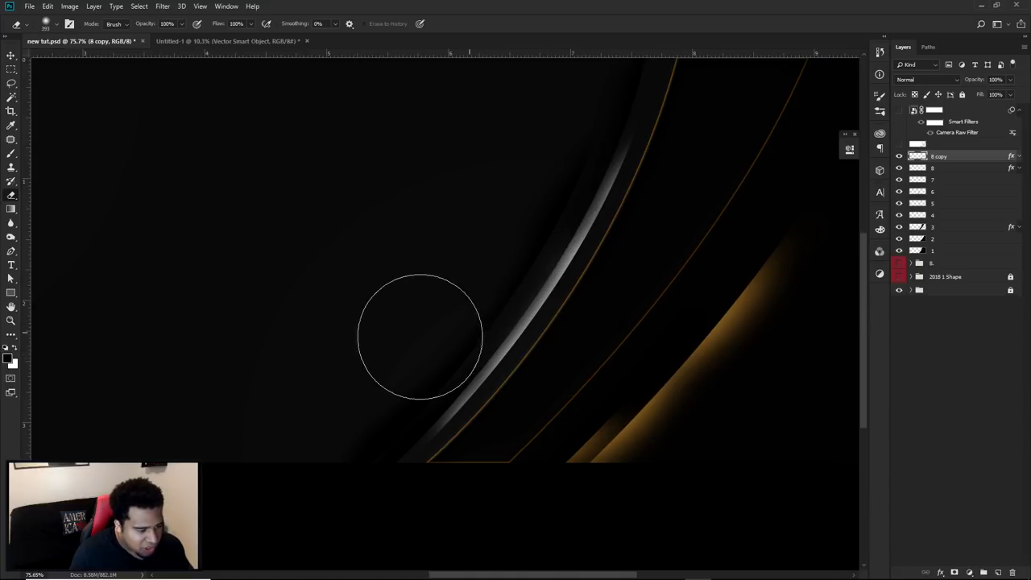
# Rename the duplicated glow layer 8.5.
pyautogui.scroll(-4, 691, 368)
pyautogui.scroll(-1, 805, 353)
pyautogui.doubleClick(940, 156)
pyautogui.write('8.5')
pyautogui.press('Return')
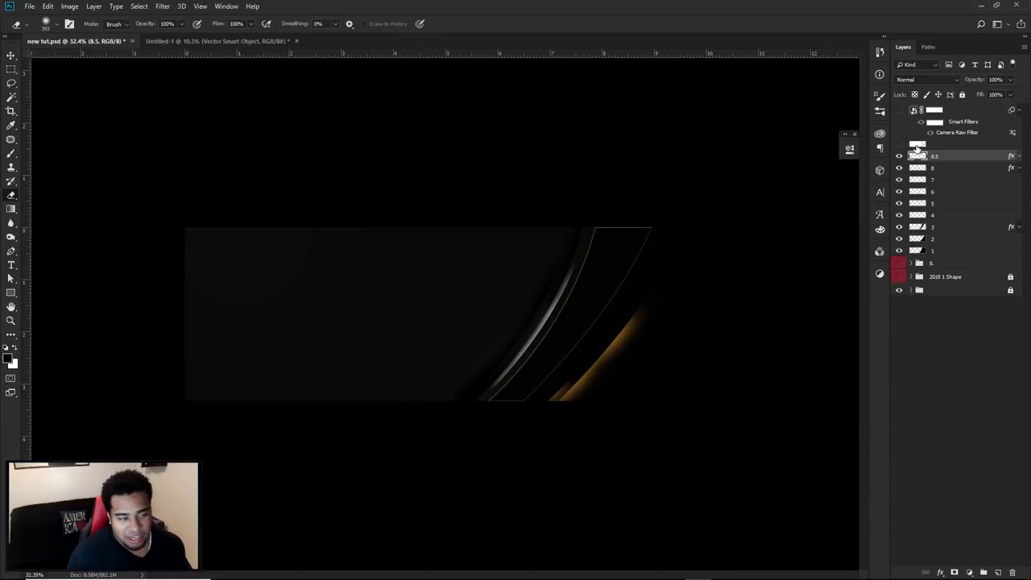
# Copy the silver logo group from the 2018 1 Shape group to above layer 8.5, and collapse the source group.
pyautogui.press('v')
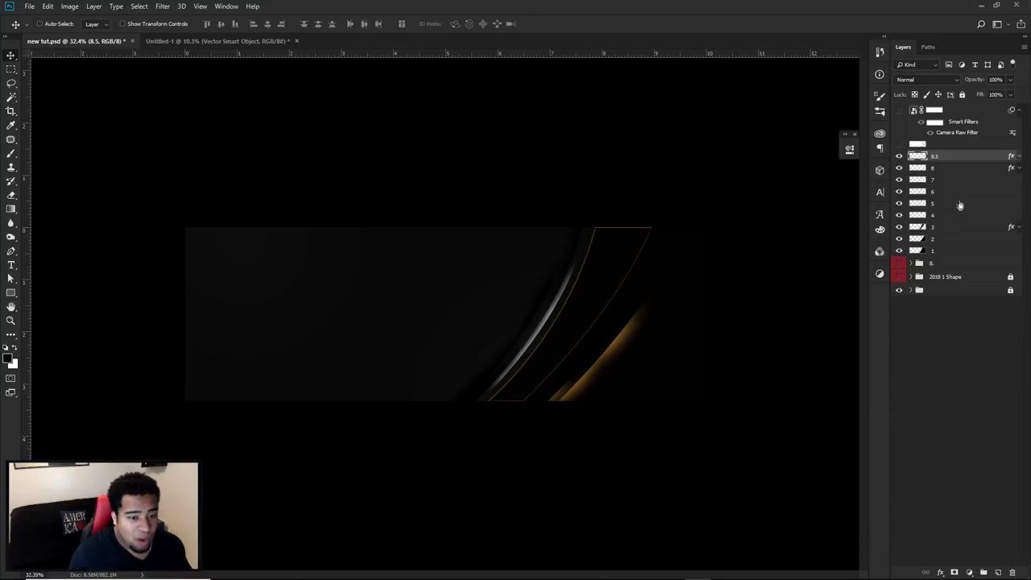
pyautogui.click(913, 263)
pyautogui.click(913, 264)
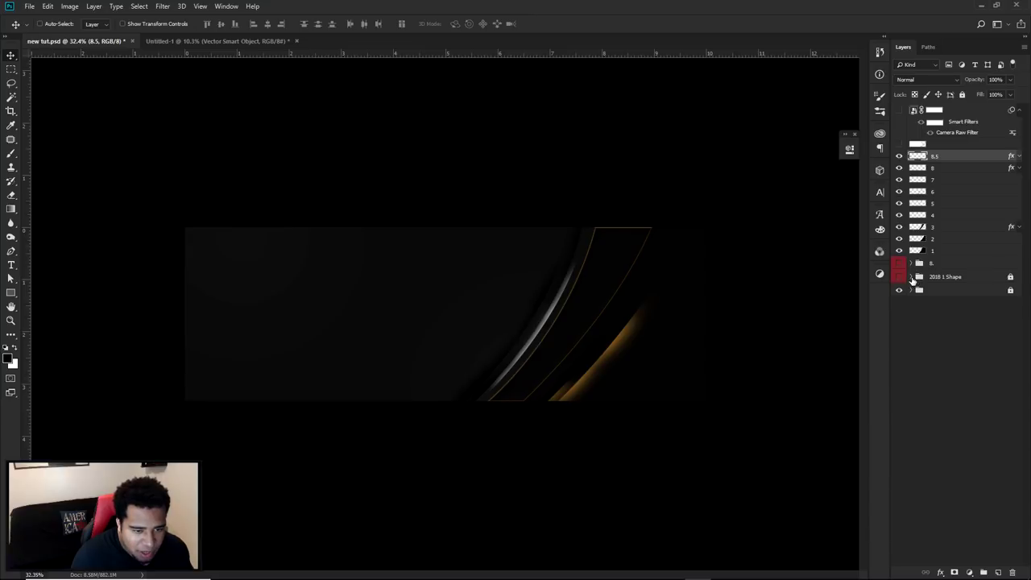
pyautogui.click(913, 277)
pyautogui.click(953, 290)
pyautogui.click(953, 302)
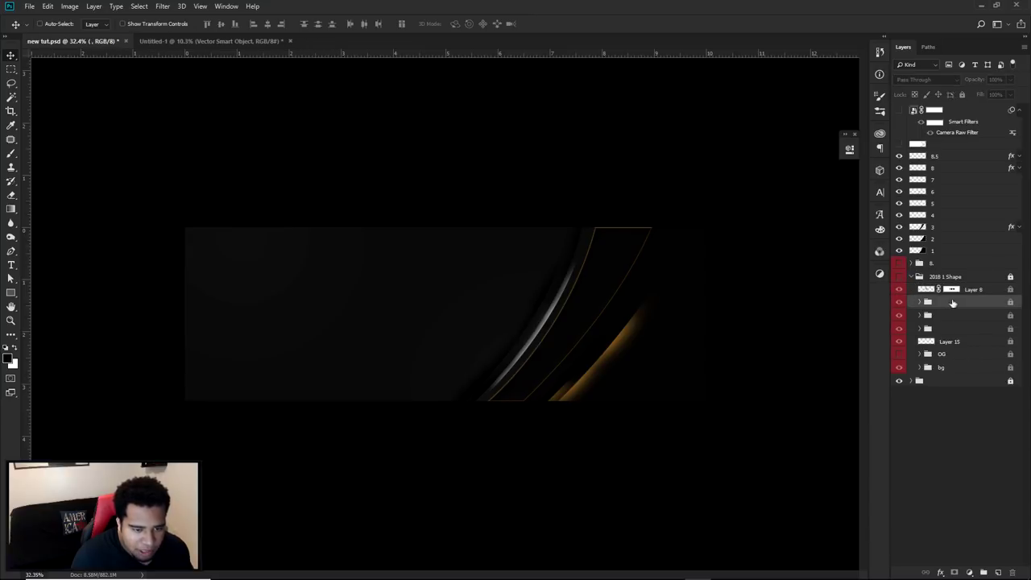
pyautogui.moveTo(955, 305); pyautogui.dragTo(939, 157)
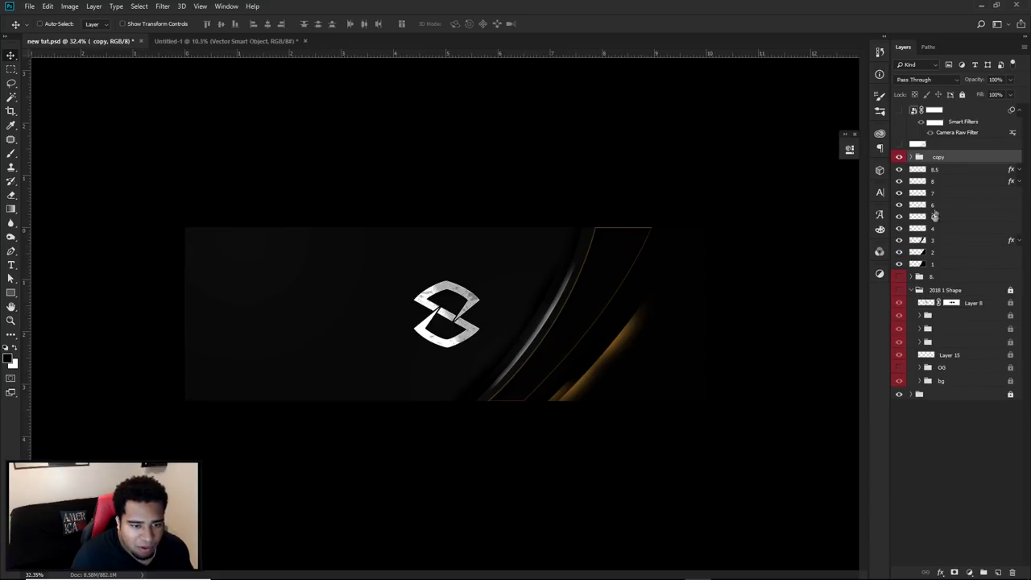
pyautogui.click(911, 290)
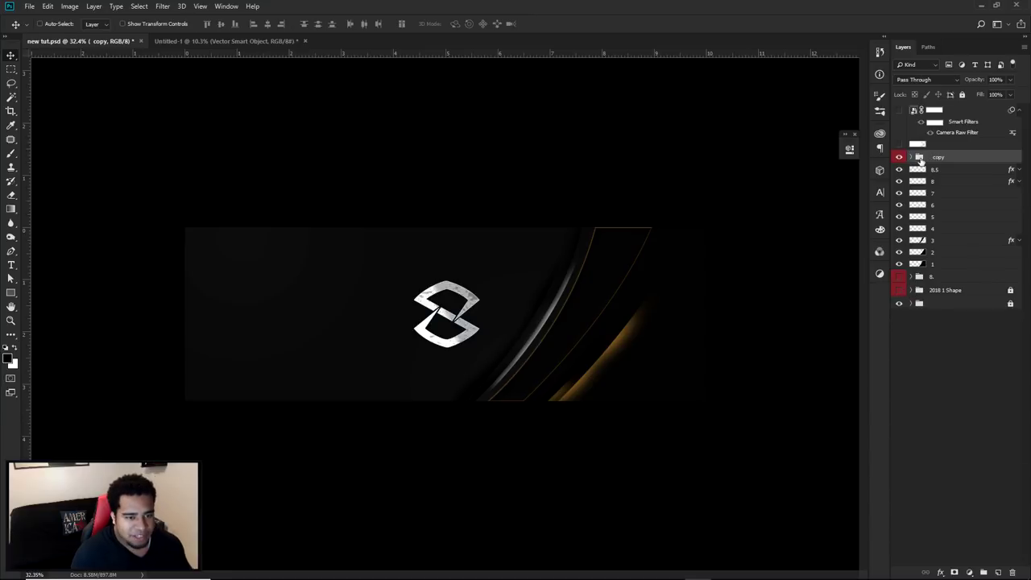
# Remove the word copy from the duplicated logo group's name.
pyautogui.doubleClick(939, 157)
pyautogui.press('BackSpace')
pyautogui.press('Return')
# Examine the logo group's layers up close, comparing the logo with its clipped texture layer hidden and shown.
pyautogui.click(911, 158)
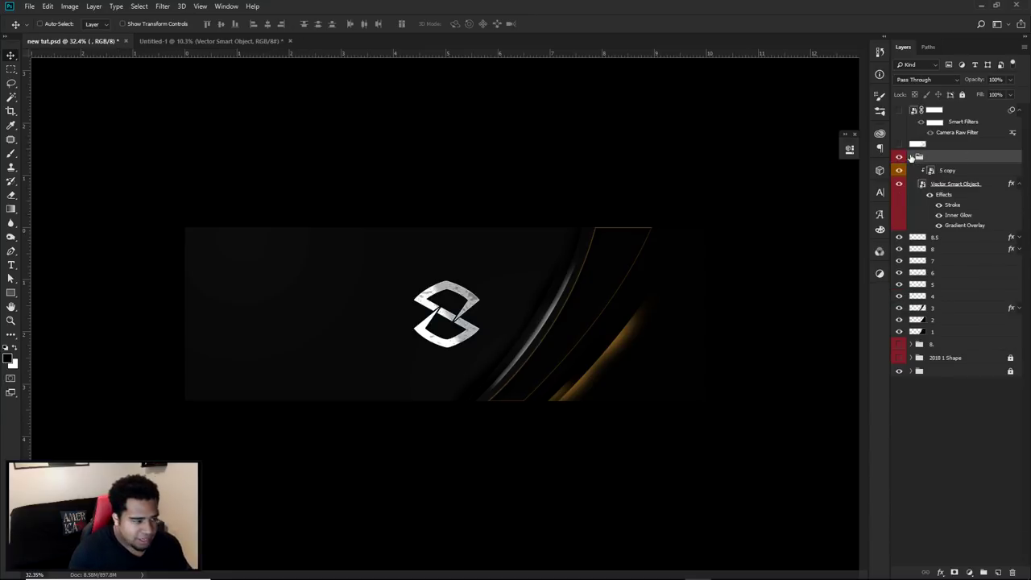
pyautogui.hotkey('ctrl', '+')
pyautogui.hotkey('ctrl', '+')
pyautogui.hotkey('ctrl', '+')
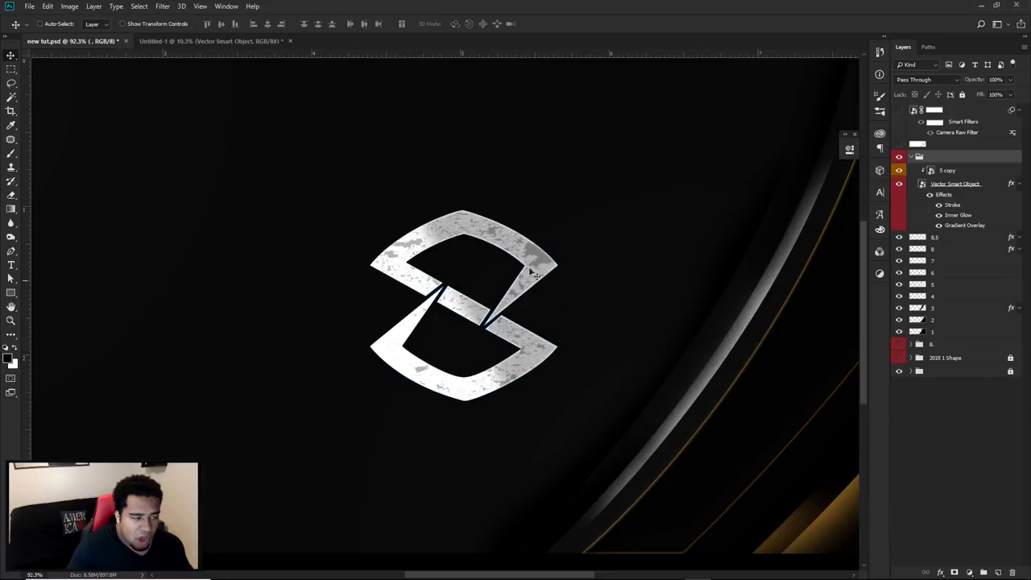
pyautogui.click(900, 171)
pyautogui.click(901, 171)
pyautogui.click(900, 171)
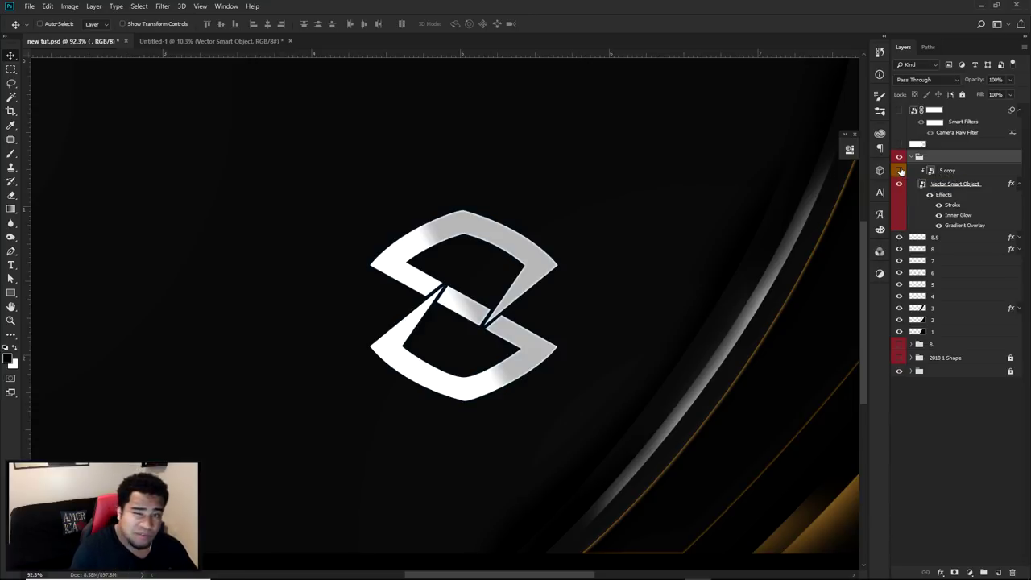
pyautogui.click(900, 171)
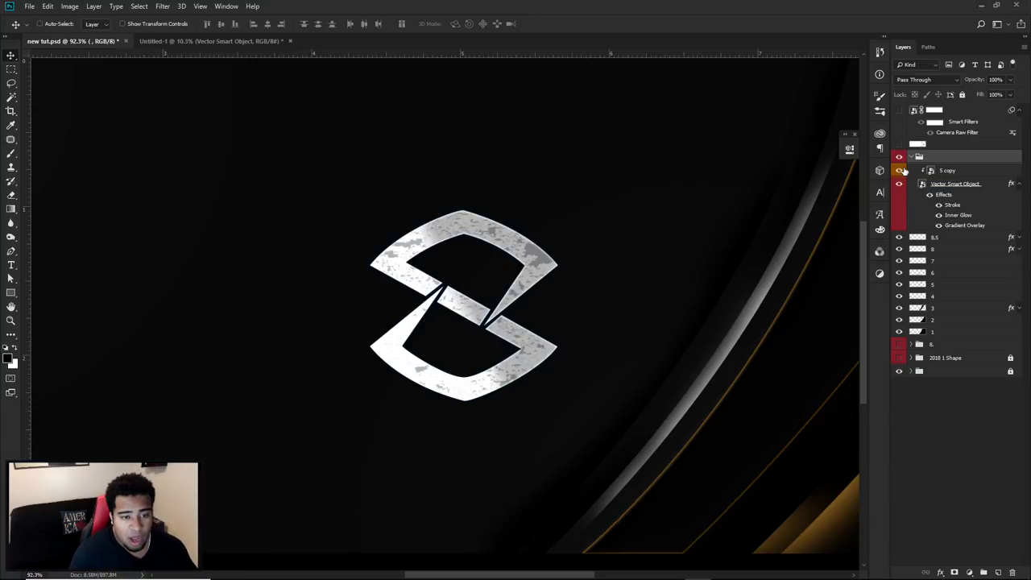
# Hide the clipped texture layer 5 copy and compare the logo with its vector smart object hidden and shown.
pyautogui.click(947, 172)
pyautogui.click(900, 171)
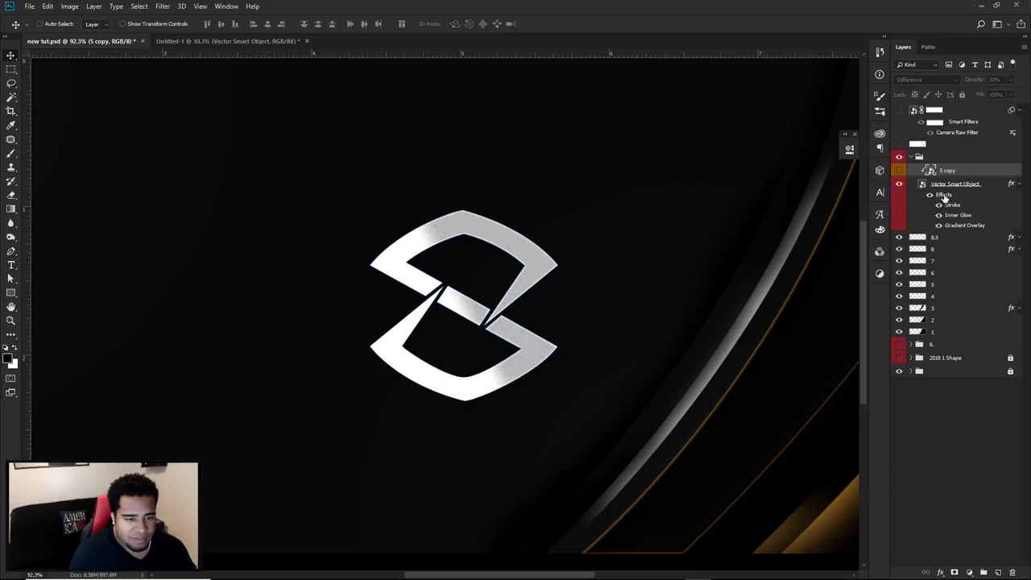
pyautogui.click(899, 185)
pyautogui.click(899, 184)
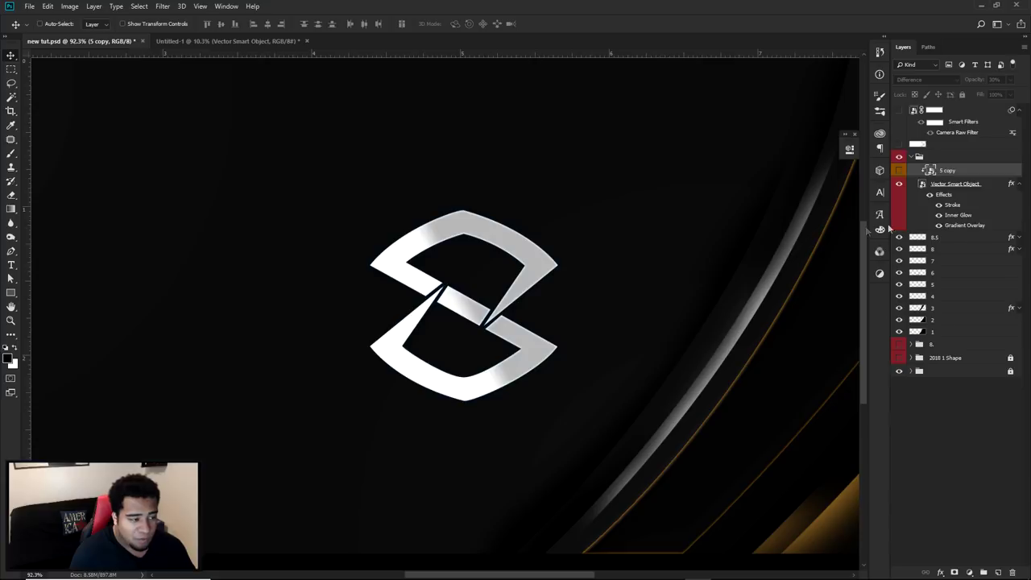
# Review the Stroke, Inner Glow and Gradient Overlay settings in the logo vector's layer style, and close it unchanged.
pyautogui.doubleClick(989, 185)
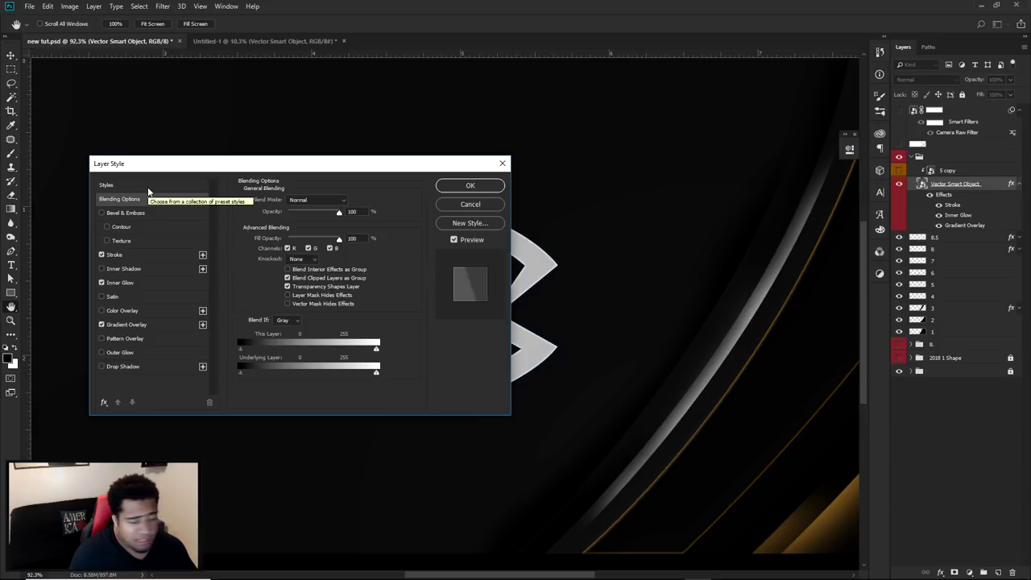
pyautogui.click(115, 255)
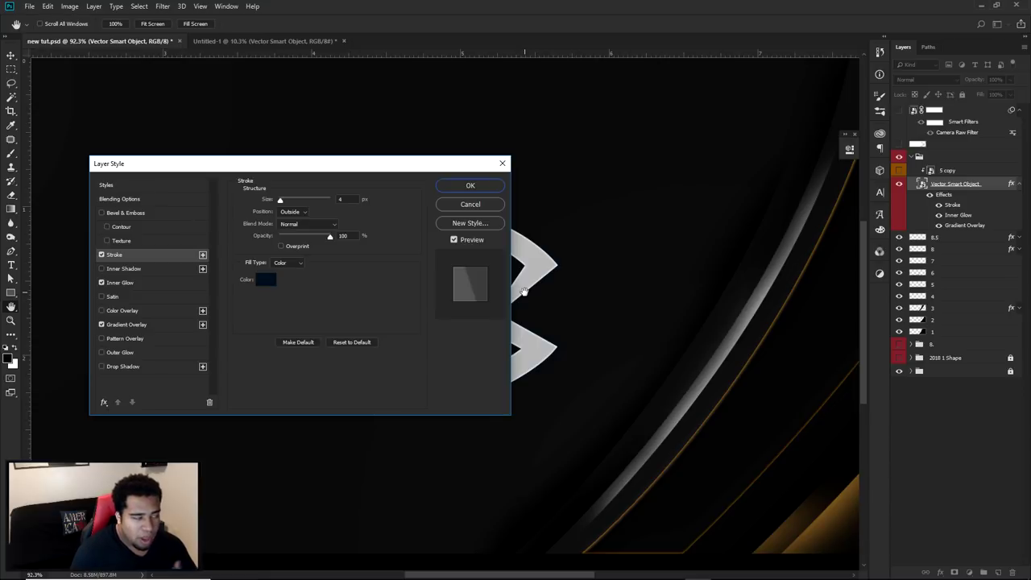
pyautogui.click(121, 282)
pyautogui.click(127, 325)
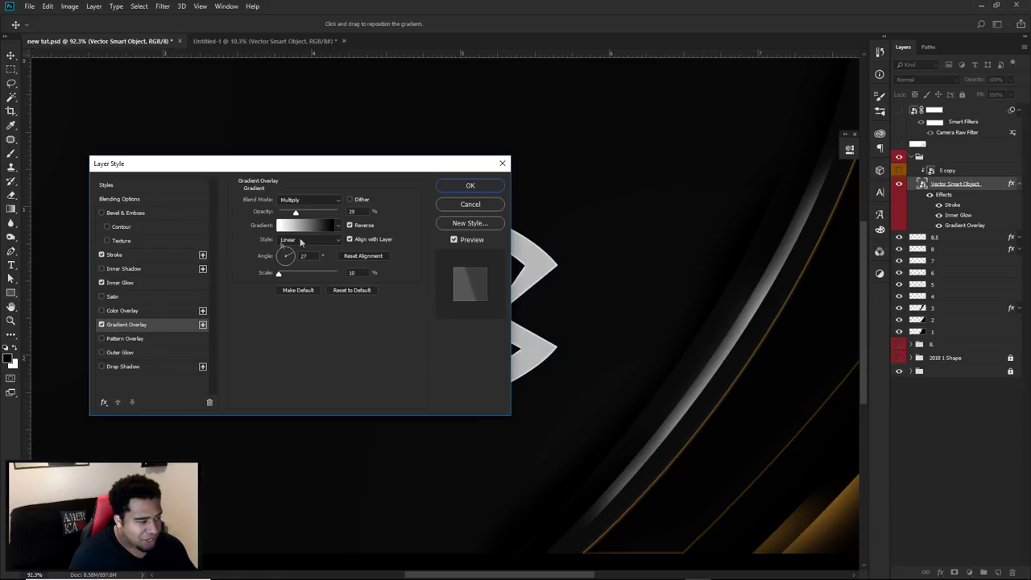
pyautogui.moveTo(319, 175); pyautogui.dragTo(230, 178)
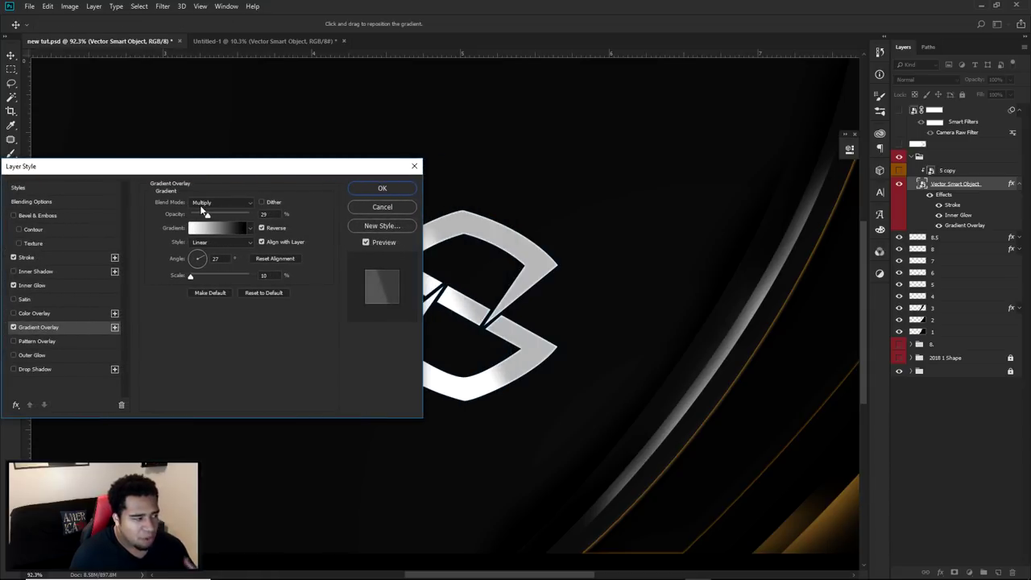
pyautogui.doubleClick(263, 215)
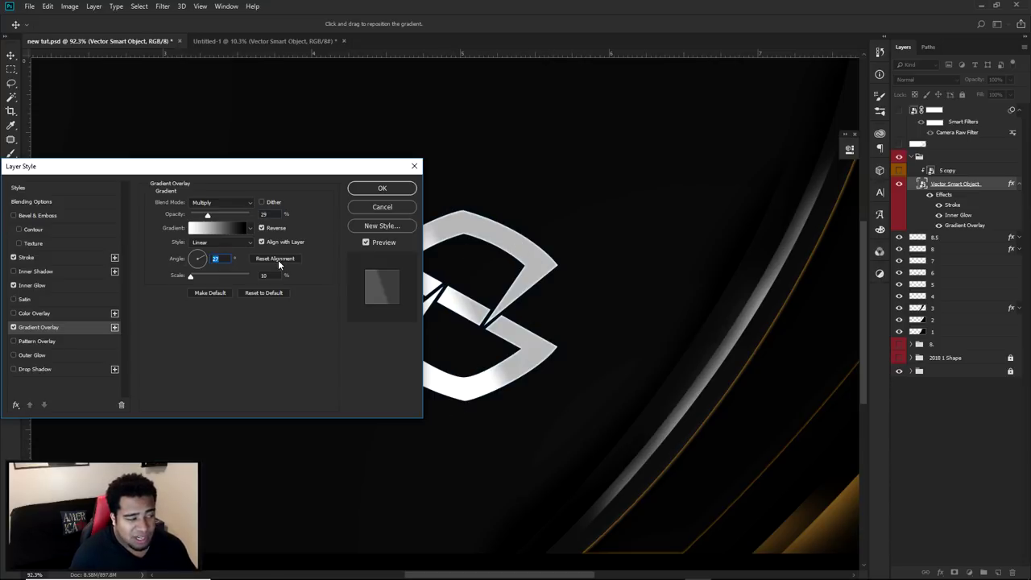
pyautogui.click(405, 191)
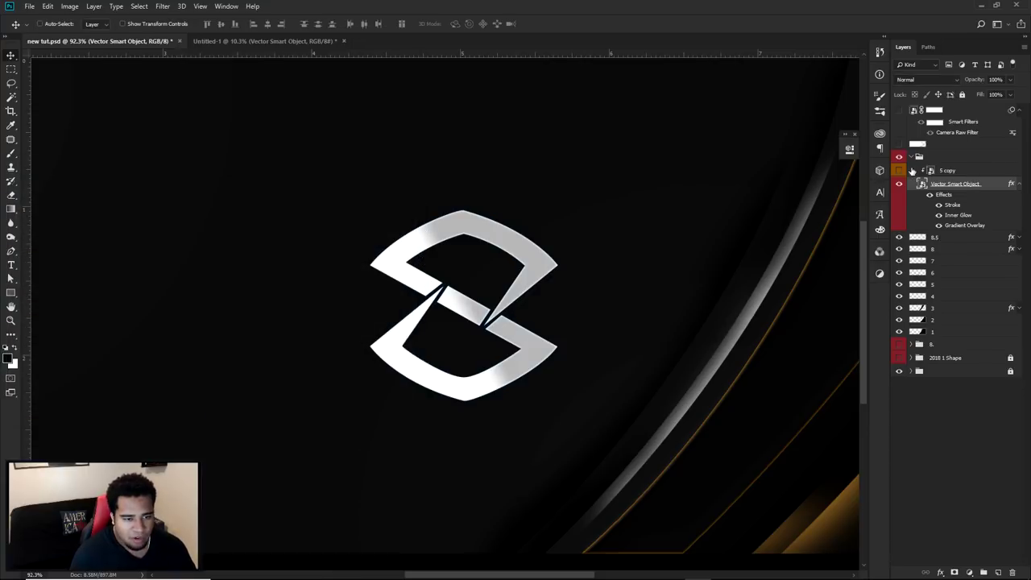
# Show the logo's clipped texture layer 5 copy again and collapse the logo group.
pyautogui.click(900, 170)
pyautogui.click(919, 144)
pyautogui.click(911, 157)
# Group the stripe layers from 8.5 down to 1 and name the group 1.
pyautogui.scroll(-2, 721, 316)
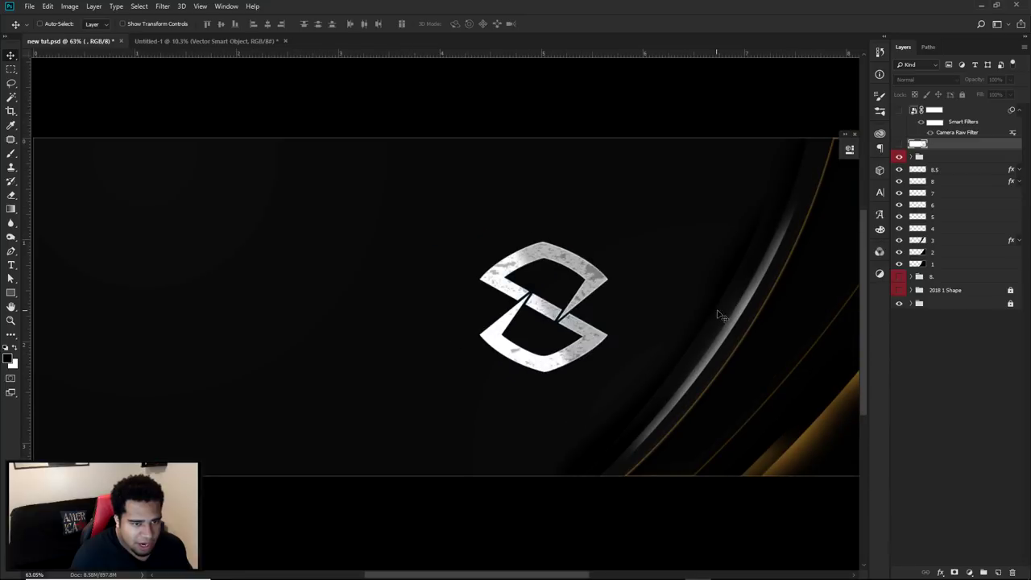
pyautogui.click(932, 172)
pyautogui.keyDown('shift'); pyautogui.click(943, 266); pyautogui.keyUp('shift')
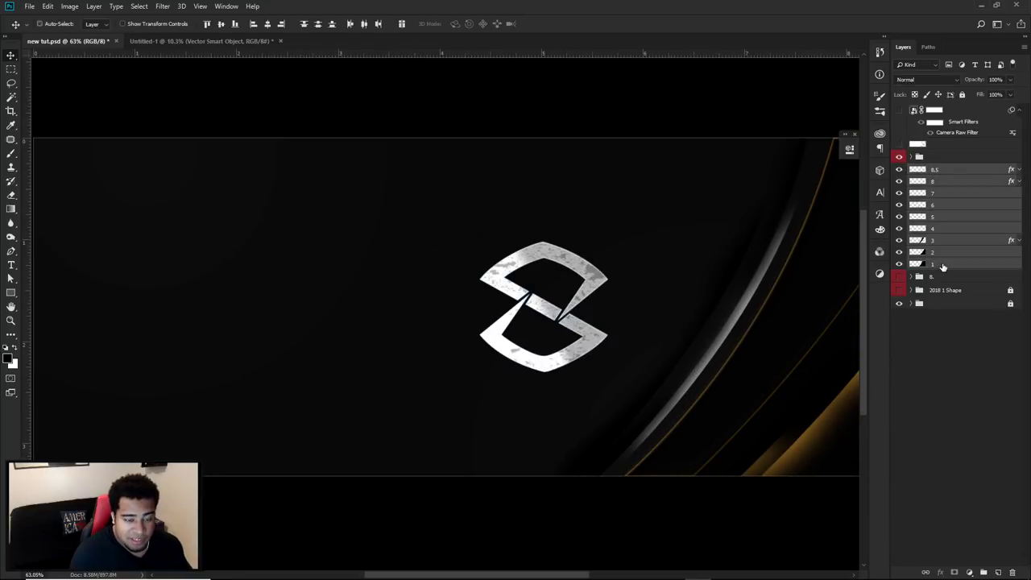
pyautogui.hotkey('ctrl', 'g')
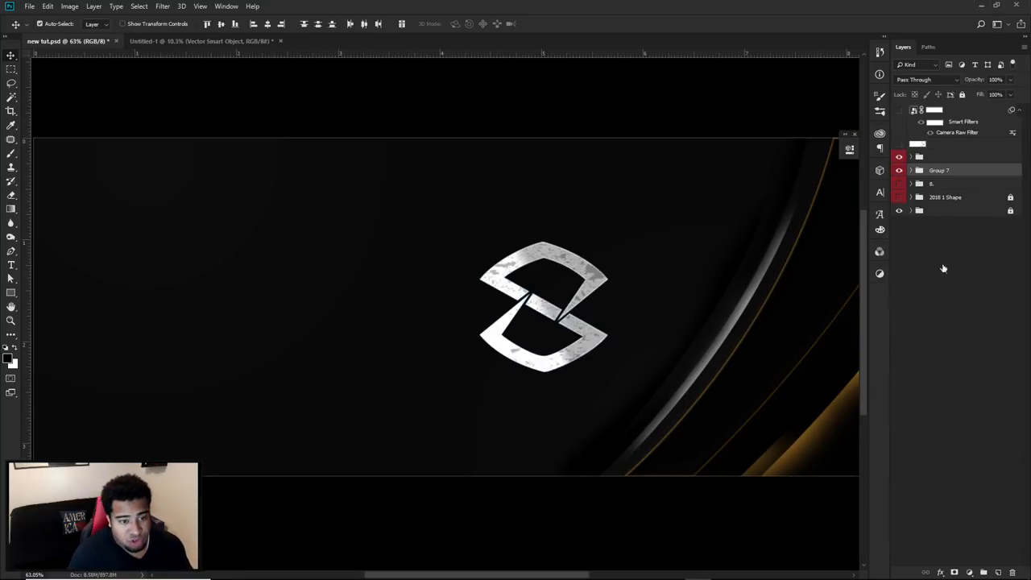
pyautogui.scroll(-2, 679, 325)
pyautogui.doubleClick(940, 170)
pyautogui.write('1')
pyautogui.press('Return')
# Change the logo group's colour label to gray.
pyautogui.rightClick(903, 158)
pyautogui.click(921, 251)
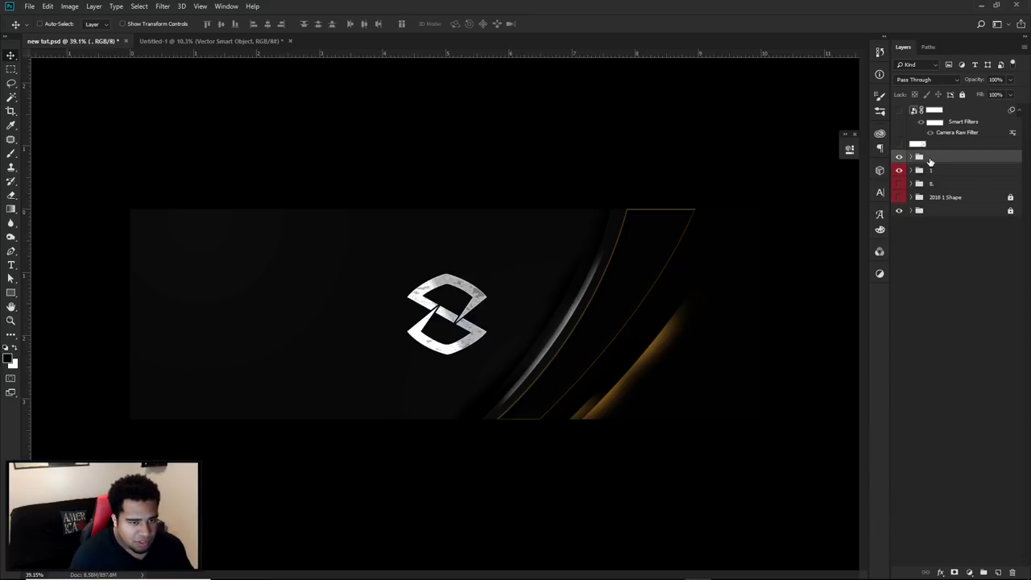
pyautogui.doubleClick(928, 160)
pyautogui.click(383, 207)
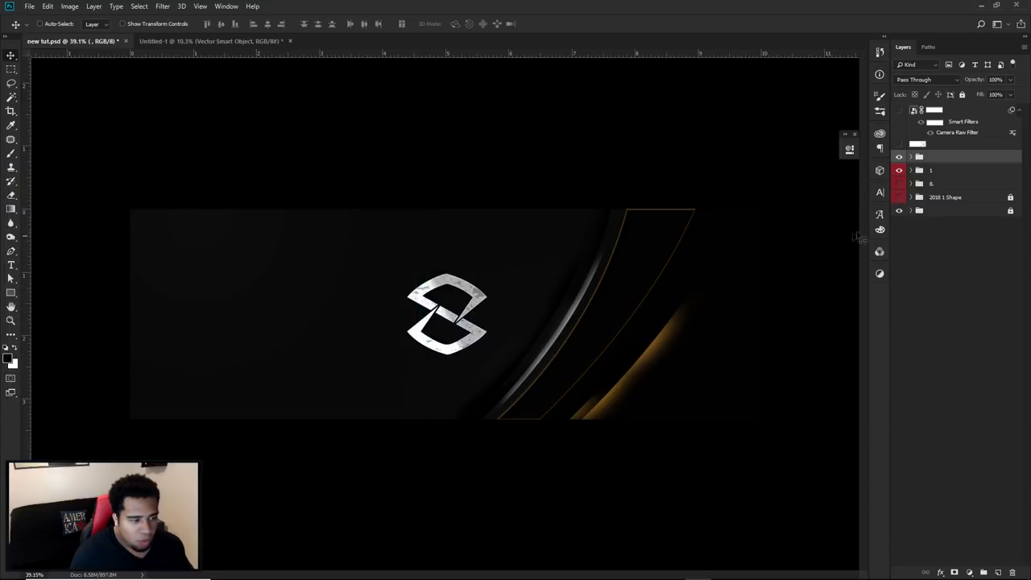
# Try placing a merged duplicate of group 1 over the left half of the banner, and delete the duplicate.
pyautogui.click(937, 171)
pyautogui.moveTo(590, 302); pyautogui.dragTo(684, 308)
pyautogui.hotkey('ctrl', 'z')
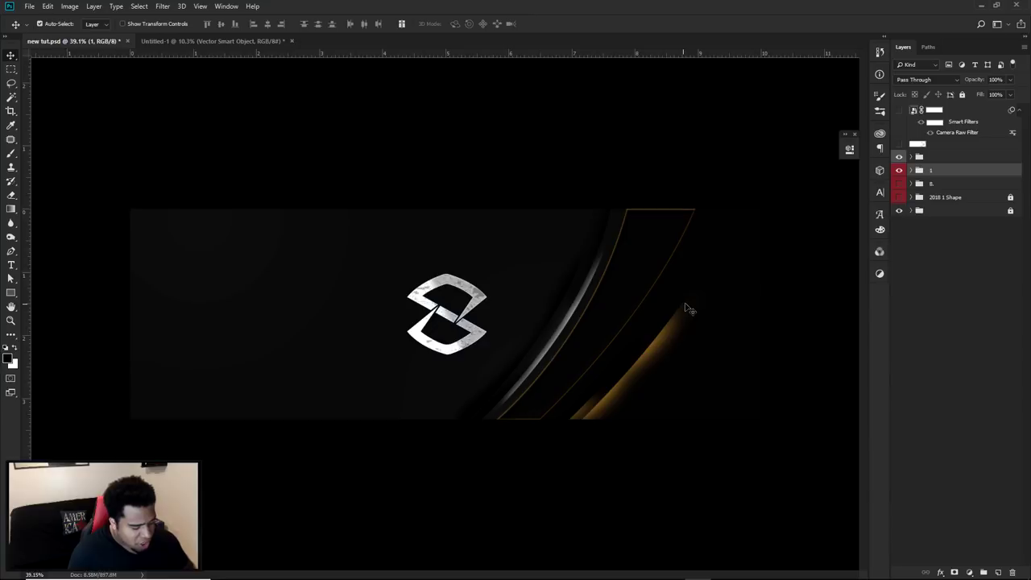
pyautogui.hotkey('ctrl', 'j')
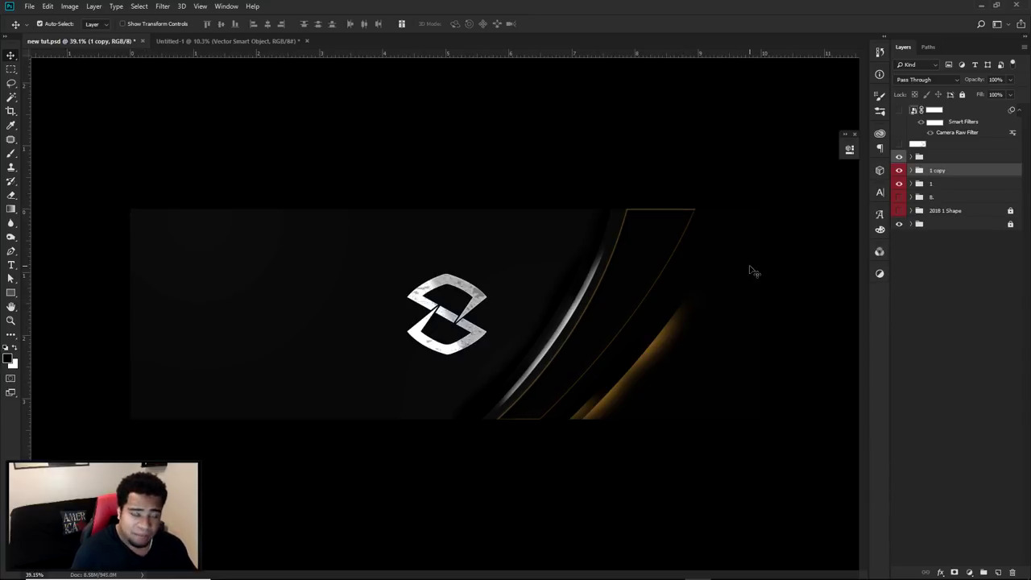
pyautogui.moveTo(668, 306)
pyautogui.mouseDown()
pyautogui.moveTo(525, 315)
pyautogui.moveTo(661, 310)
pyautogui.moveTo(347, 263)
pyautogui.moveTo(310, 270)
pyautogui.mouseUp()
pyautogui.scroll(5, 307, 322)
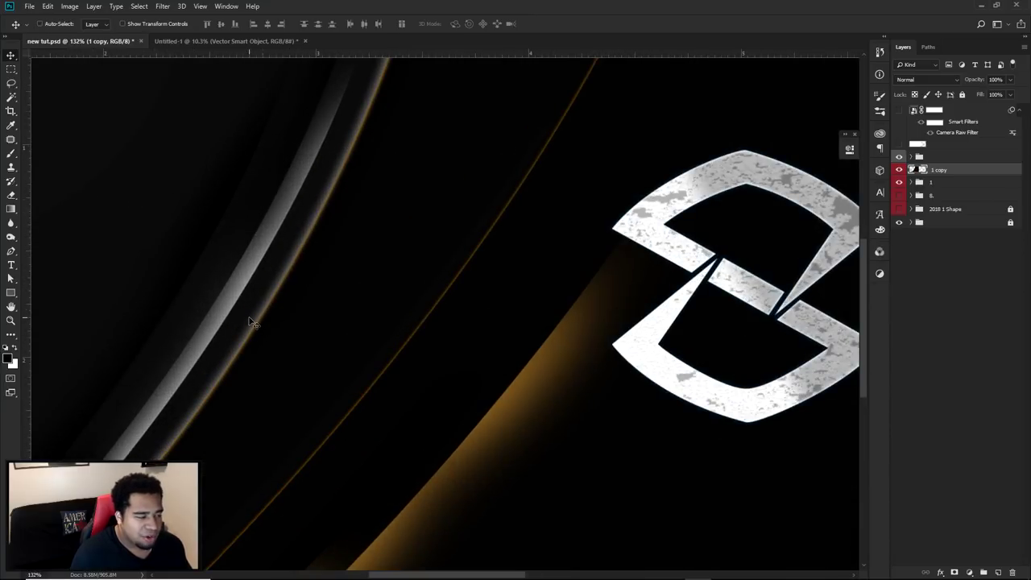
pyautogui.scroll(-3, 252, 320)
pyautogui.scroll(-1, 251, 320)
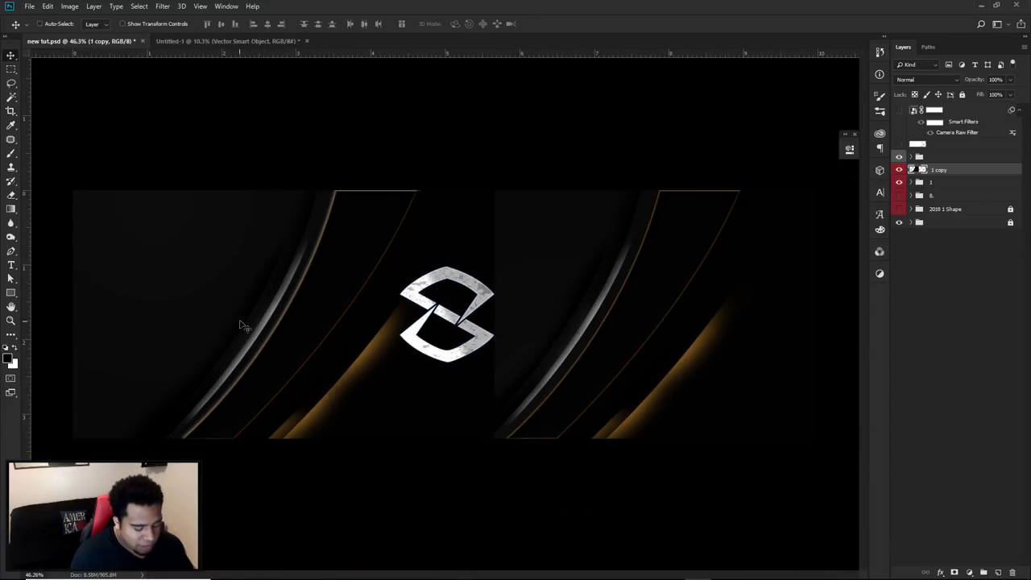
pyautogui.press('Delete')
# Duplicate group 1 as group 2 and move it right so the stripes repeat at the banner's right edge.
pyautogui.hotkey('ctrl', 'j')
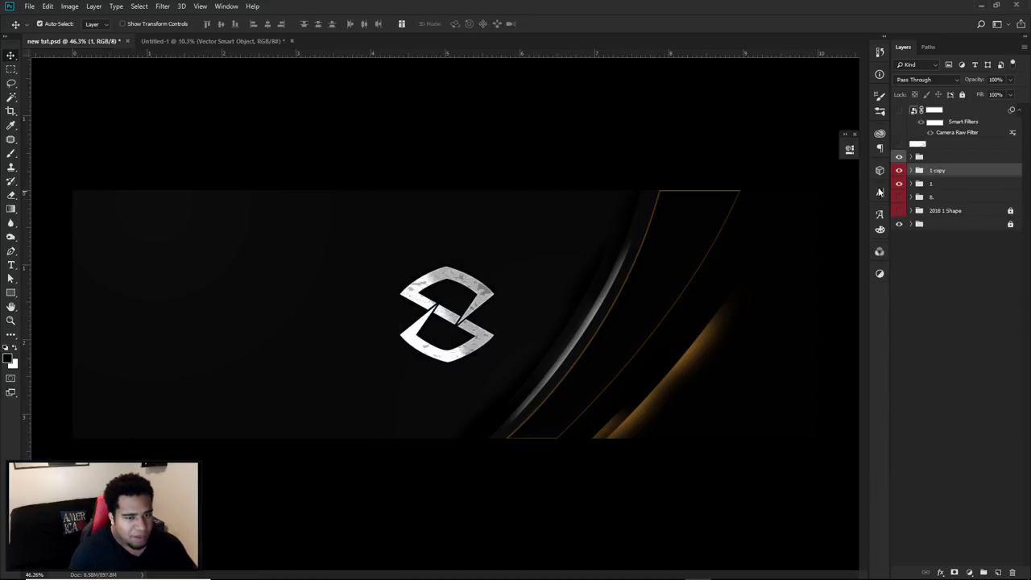
pyautogui.write('2')
pyautogui.press('Return')
pyautogui.moveTo(632, 340); pyautogui.dragTo(805, 349)
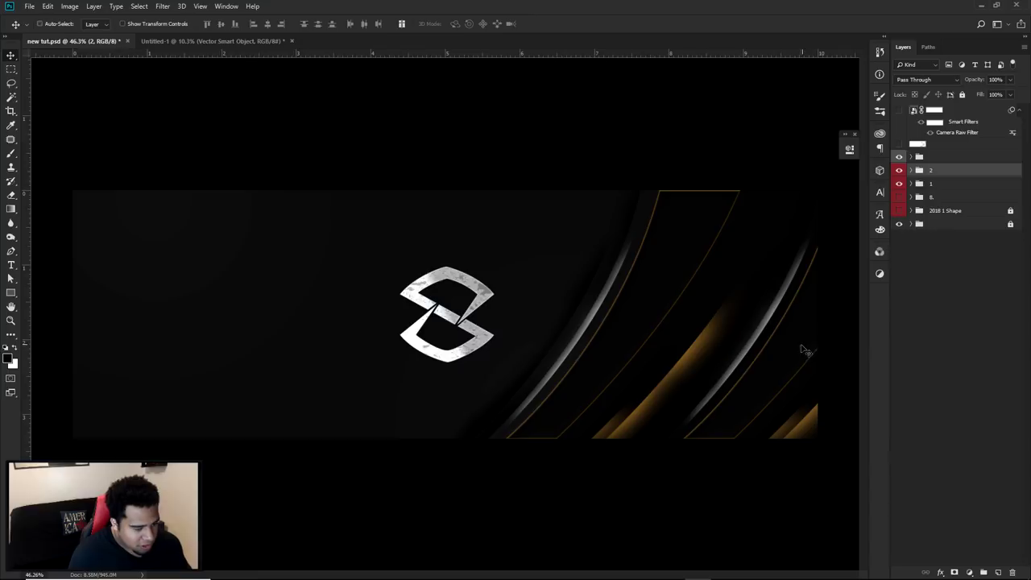
# Adjust group 2 with Free Transform, shift it slightly left, and nudge it down.
pyautogui.hotkey('ctrl', 't')
pyautogui.moveTo(569, 290); pyautogui.dragTo(577, 245)
pyautogui.moveTo(808, 349)
pyautogui.mouseDown()
pyautogui.moveTo(811, 419)
pyautogui.moveTo(790, 370)
pyautogui.moveTo(771, 403)
pyautogui.mouseUp()
pyautogui.press('Return')
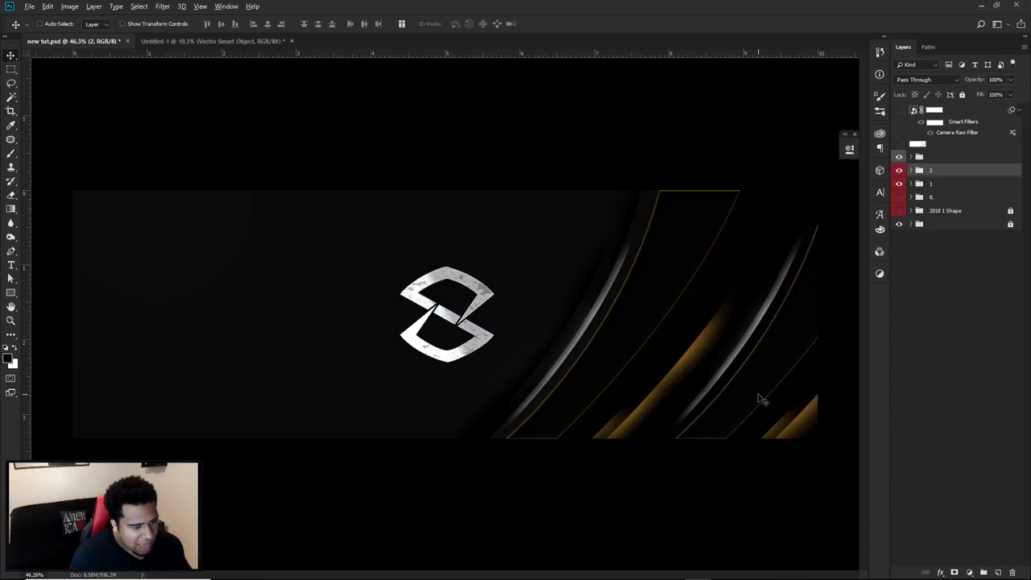
pyautogui.scroll(-2, 741, 405)
pyautogui.hotkey('shift', 'Down')
pyautogui.hotkey('shift', 'Down')
pyautogui.hotkey('shift', 'Down')
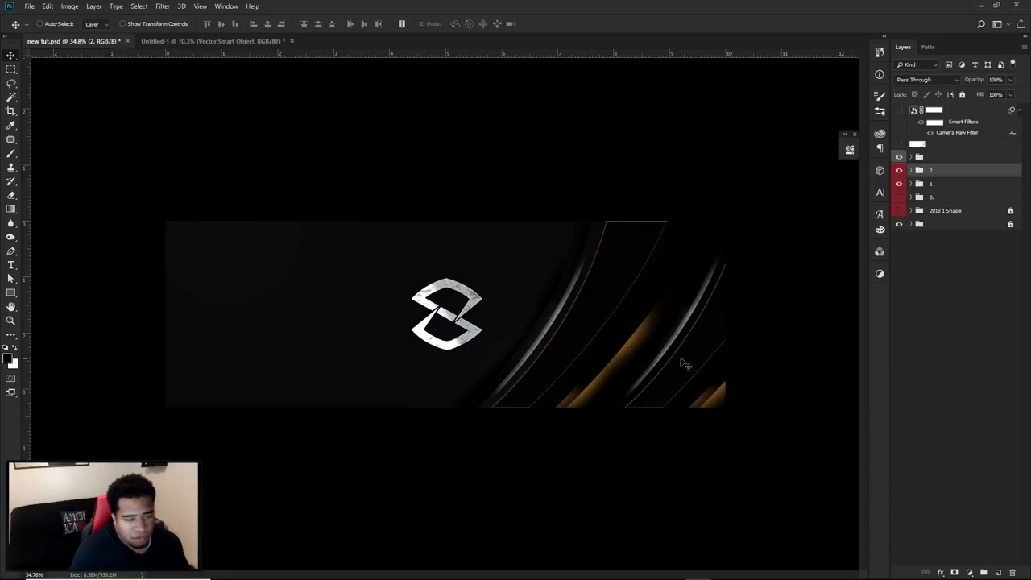
# Group the stripe groups 1 and 2 together and place a copy of the new group over the banner's left half.
pyautogui.keyDown('shift'); pyautogui.click(943, 185); pyautogui.keyUp('shift')
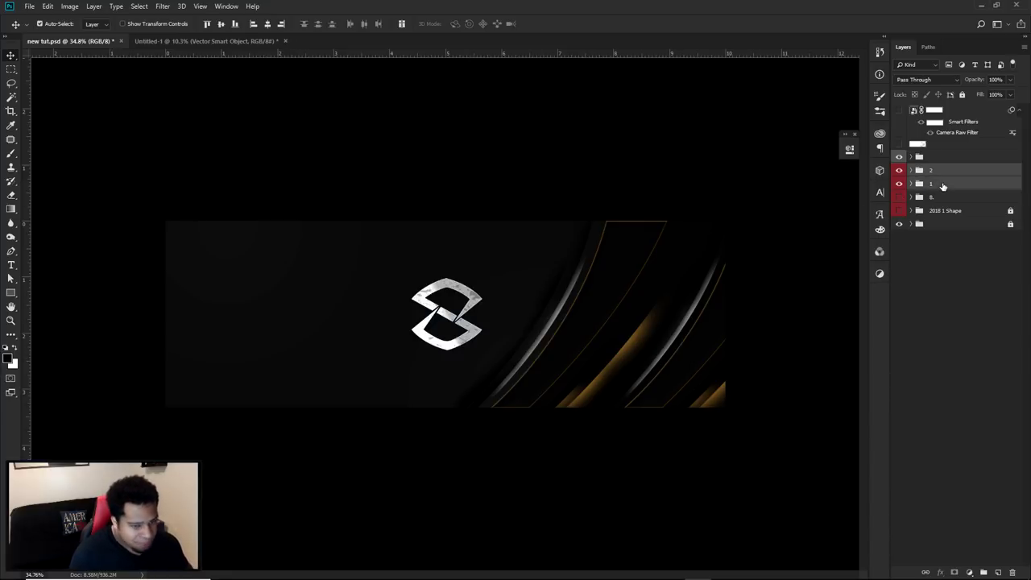
pyautogui.hotkey('ctrl', 'g')
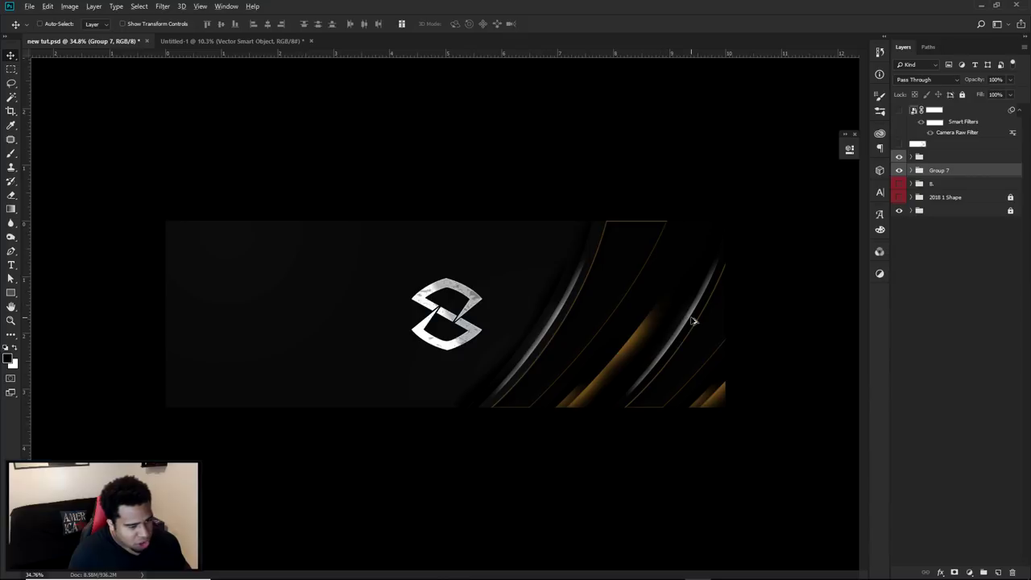
pyautogui.moveTo(692, 321); pyautogui.dragTo(341, 297)
# Flip the Group 7 copy horizontally and, with guides shown, position it to mirror the right-hand stripes about the banner's centre.
pyautogui.hotkey('ctrl', 't')
pyautogui.rightClick(412, 304)
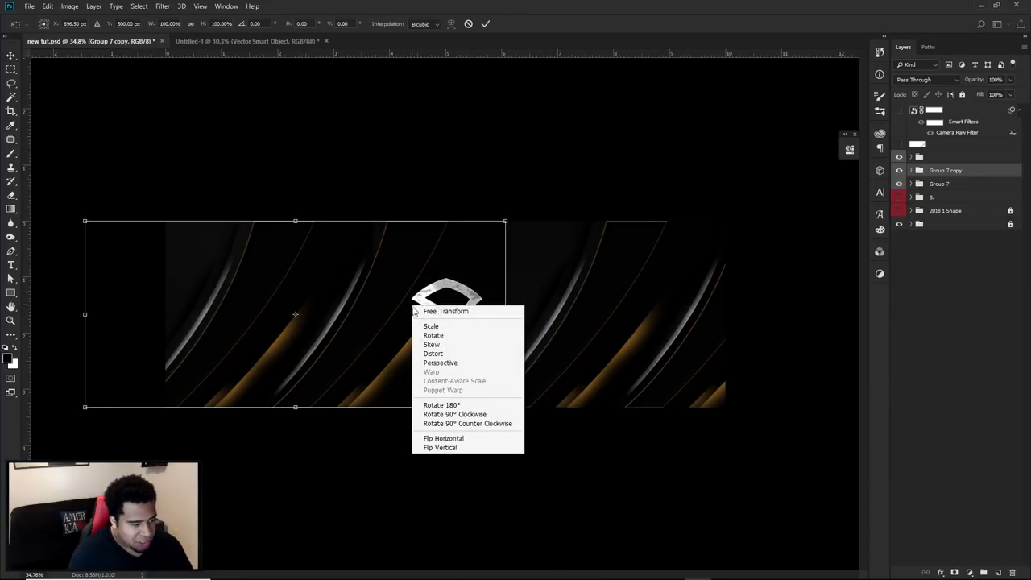
pyautogui.click(442, 437)
pyautogui.press('Return')
pyautogui.hotkey('ctrl', ';')
pyautogui.moveTo(394, 338); pyautogui.dragTo(335, 347)
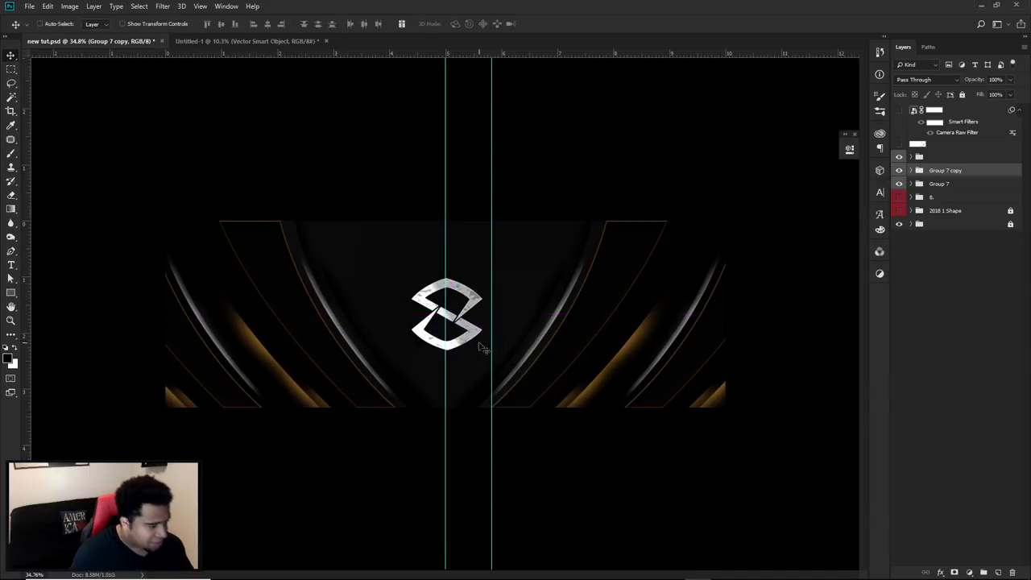
# Select the logo group, hide the guides, and check the whole mirrored banner.
pyautogui.click(935, 159)
pyautogui.scroll(2, 403, 327)
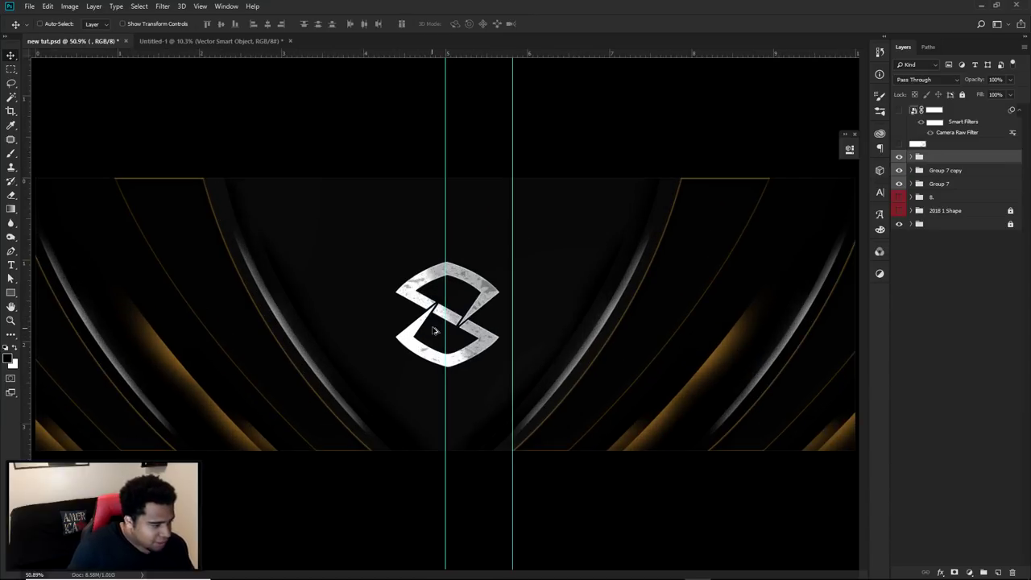
pyautogui.scroll(-2, 433, 334)
pyautogui.hotkey('ctrl', ';')
pyautogui.scroll(-2, 518, 339)
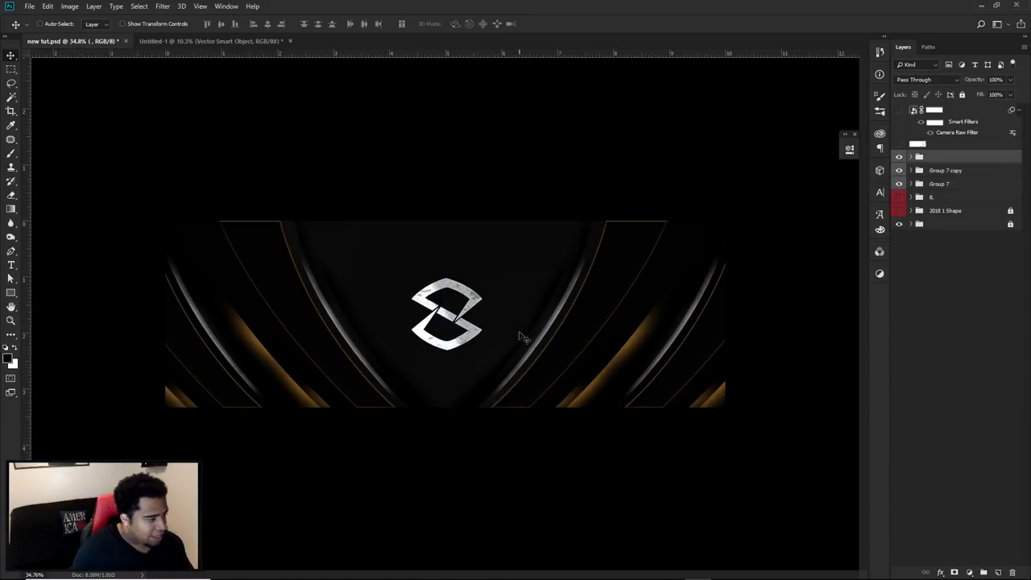
pyautogui.scroll(1, 500, 335)
pyautogui.scroll(1, 474, 330)
pyautogui.scroll(-1, 475, 331)
pyautogui.scroll(1, 474, 330)
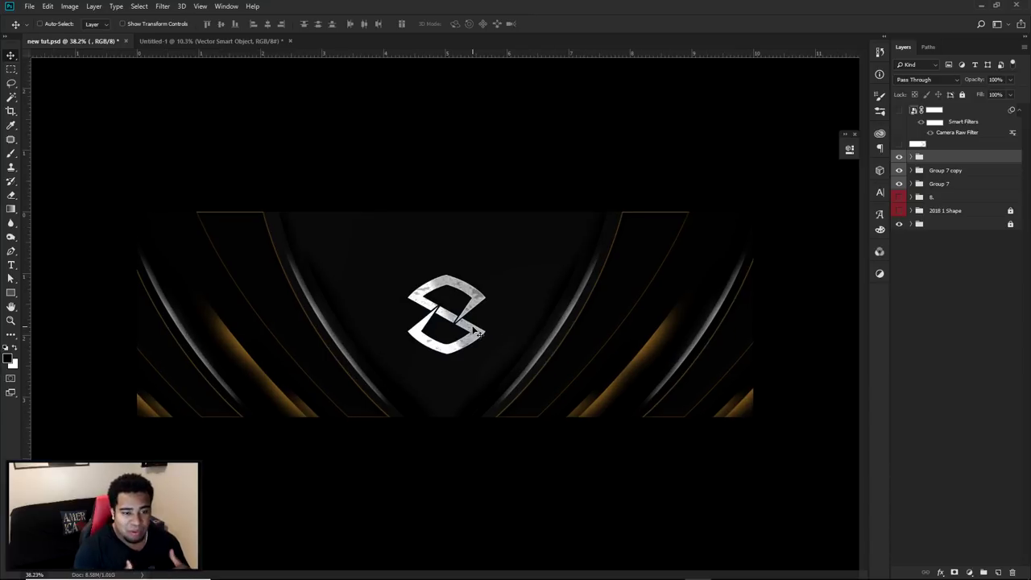
# Compare the banner with the Camera Raw Filter smart object shown and hidden.
pyautogui.click(900, 111)
pyautogui.click(899, 110)
pyautogui.click(900, 111)
pyautogui.click(899, 110)
pyautogui.click(899, 110)
pyautogui.click(899, 111)
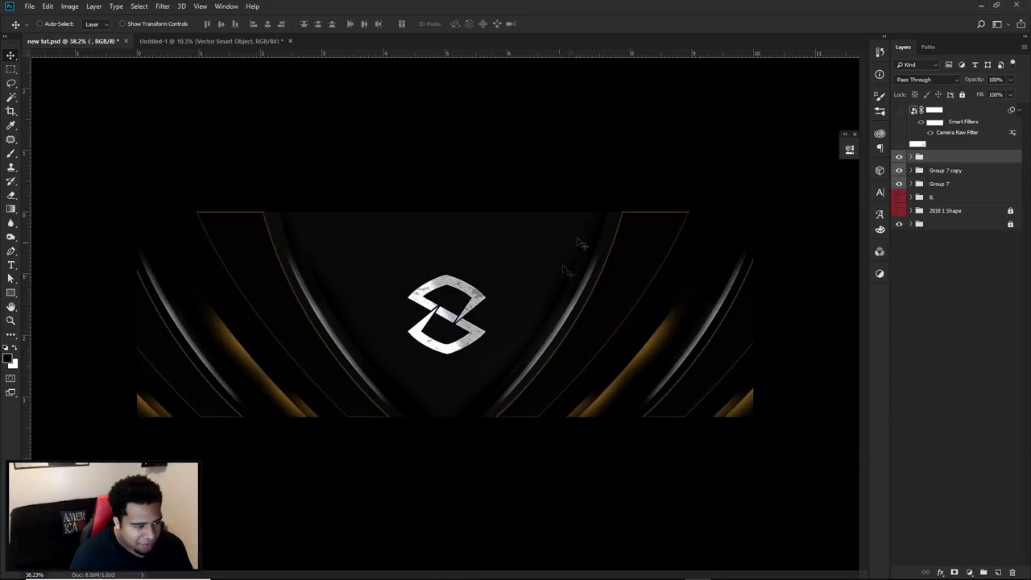
# Compare the banner with the logo group, and separately the Group 7 copy, hidden and shown.
pyautogui.click(899, 157)
pyautogui.click(900, 157)
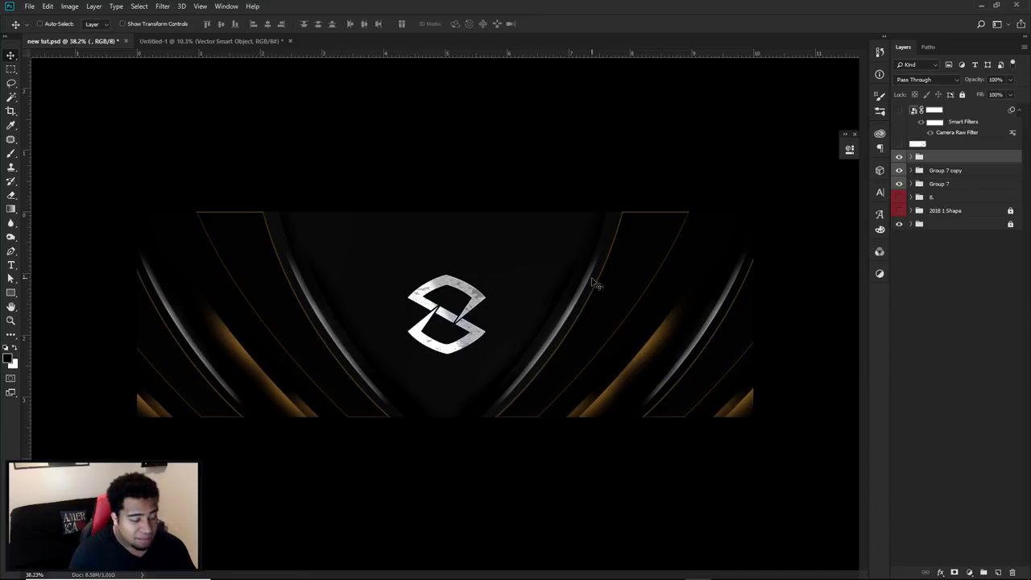
pyautogui.click(899, 170)
pyautogui.click(899, 170)
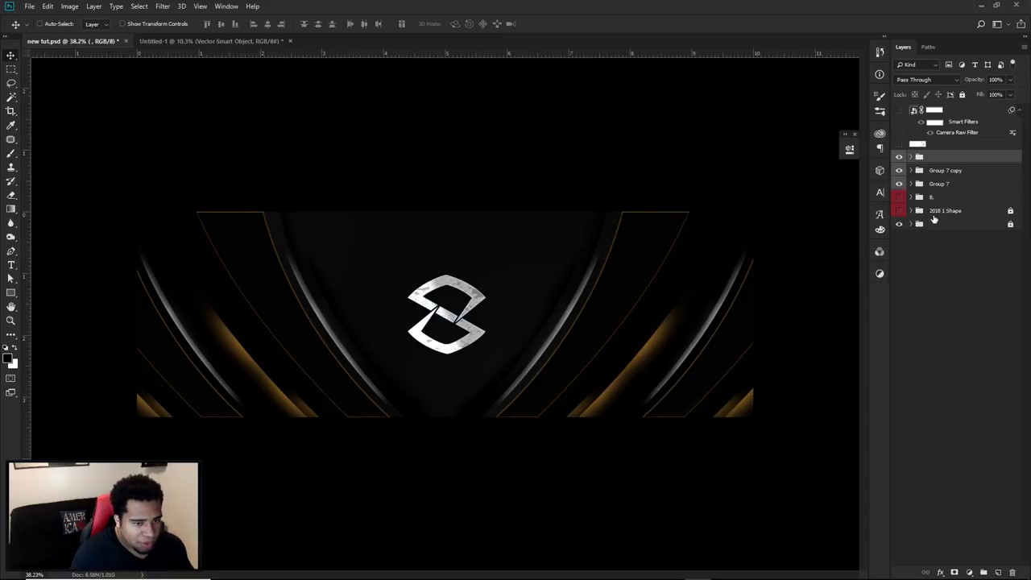
# Duplicate all the groups from the logo group down to the locked bottom group.
pyautogui.keyDown('shift'); pyautogui.click(938, 225); pyautogui.keyUp('shift')
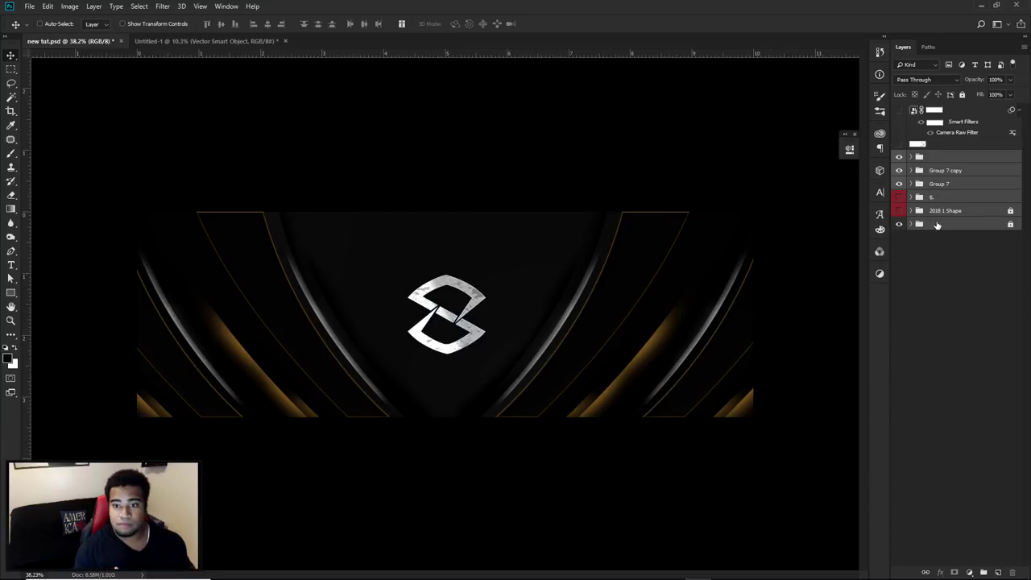
pyautogui.click(937, 158)
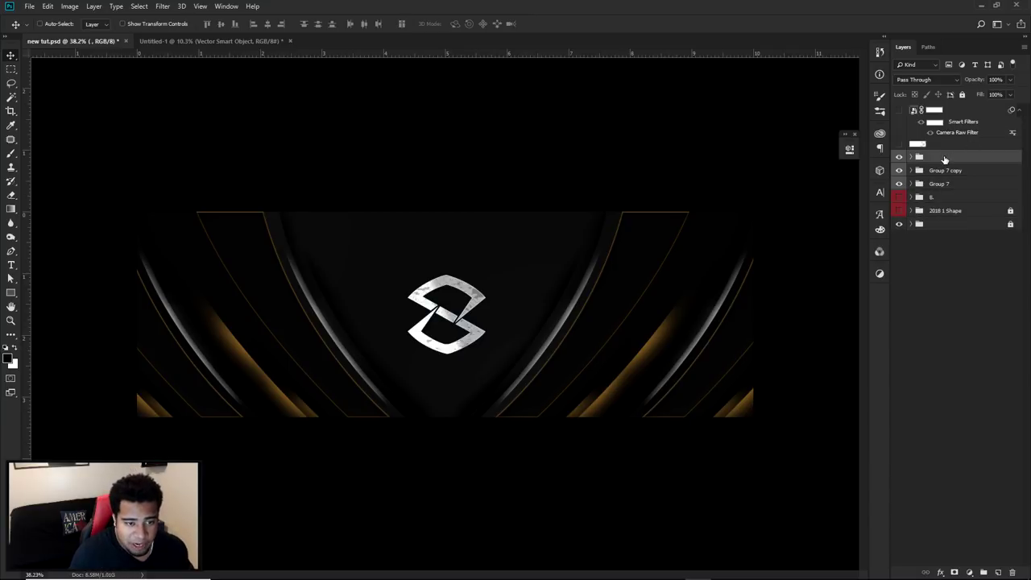
pyautogui.click(900, 158)
pyautogui.click(900, 158)
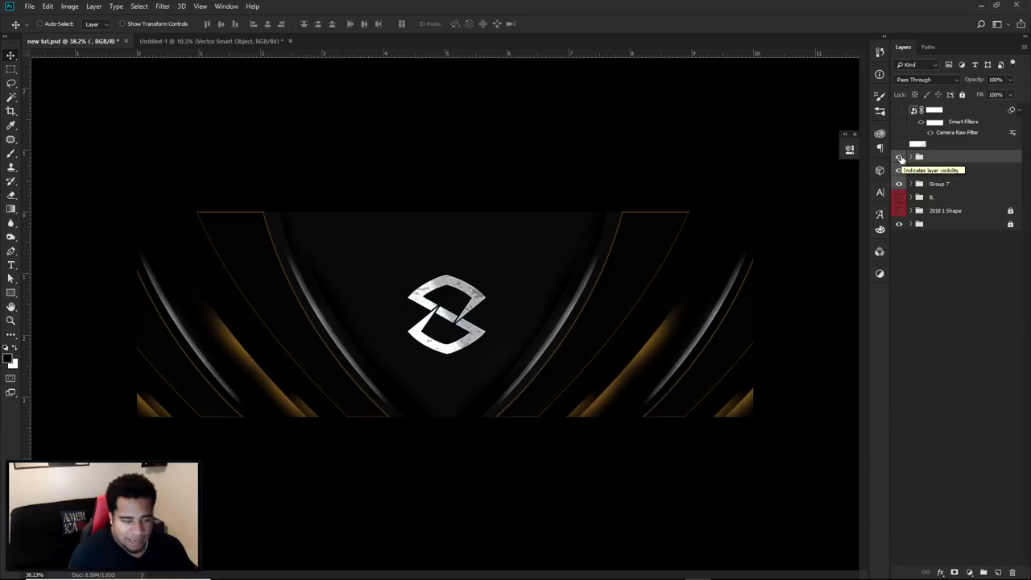
pyautogui.keyDown('shift'); pyautogui.click(944, 224); pyautogui.keyUp('shift')
pyautogui.hotkey('ctrl', 'j')
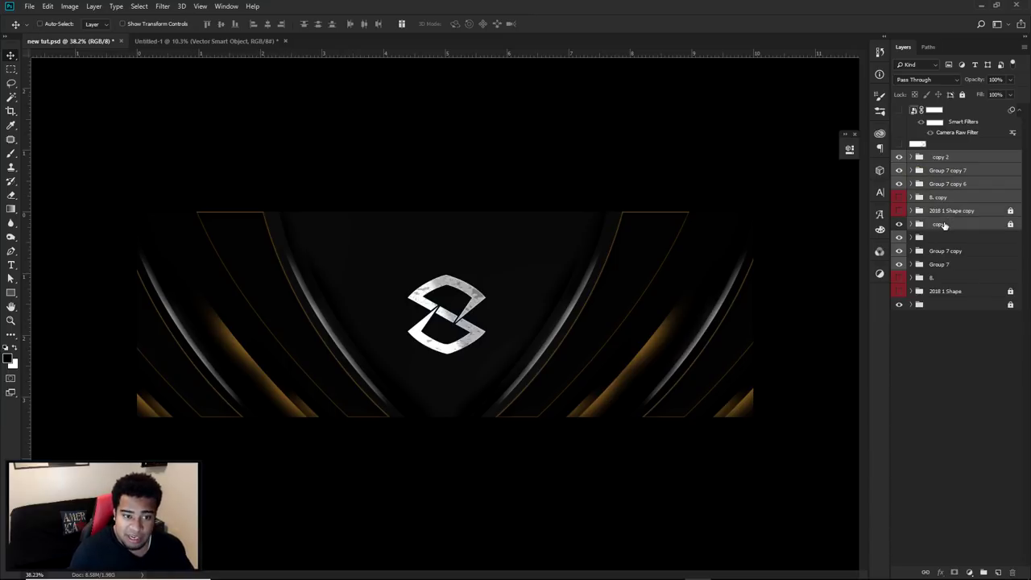
# Merge the duplicated groups into a single layer and convert it to a smart object.
pyautogui.hotkey('ctrl', 'e')
pyautogui.moveTo(648, 271); pyautogui.dragTo(604, 260)
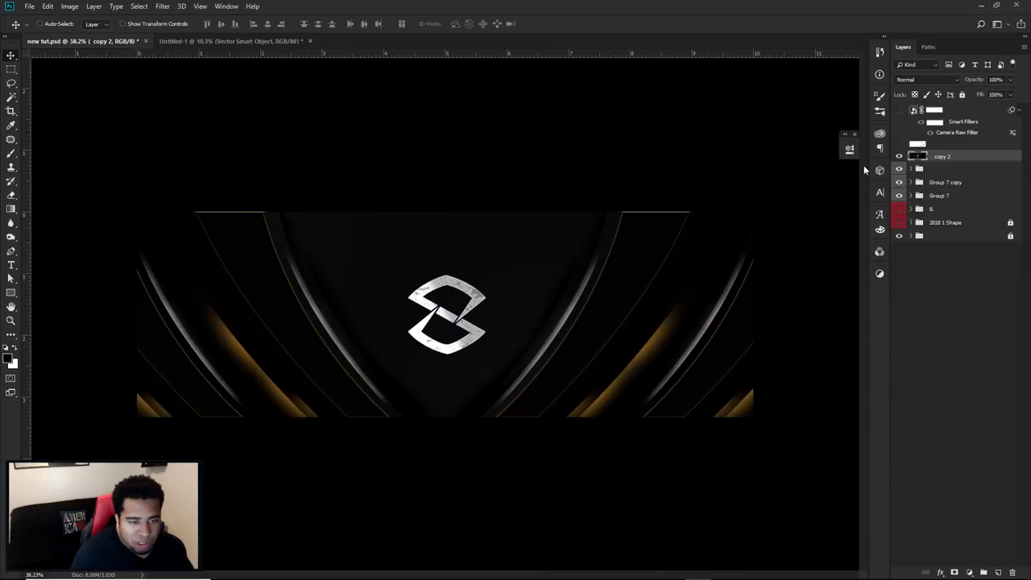
pyautogui.rightClick(958, 156)
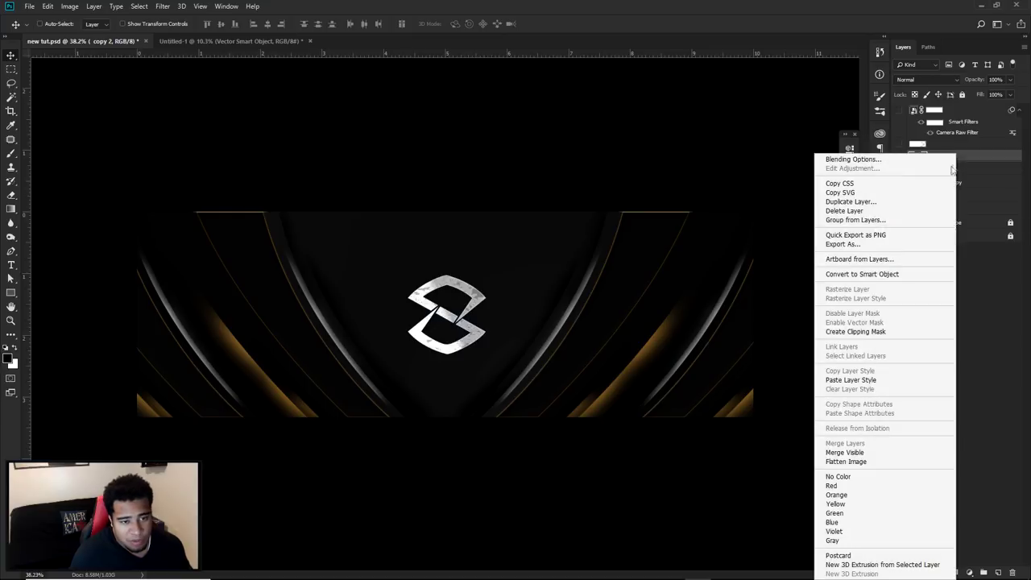
pyautogui.click(862, 274)
# Rename the merged smart object Final.
pyautogui.doubleClick(935, 156)
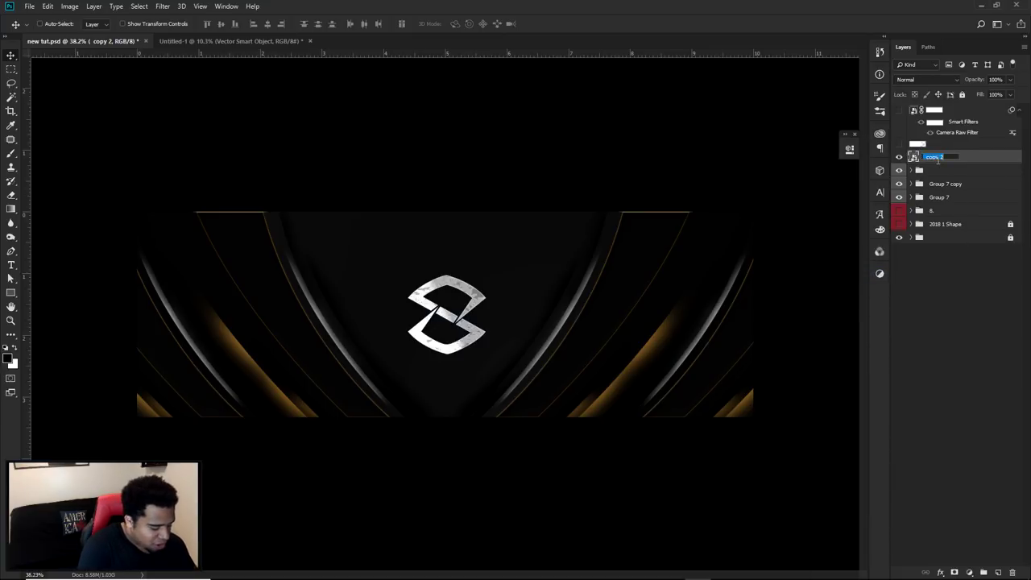
pyautogui.write('Final')
pyautogui.press('Return')
pyautogui.moveTo(512, 299); pyautogui.dragTo(461, 292)
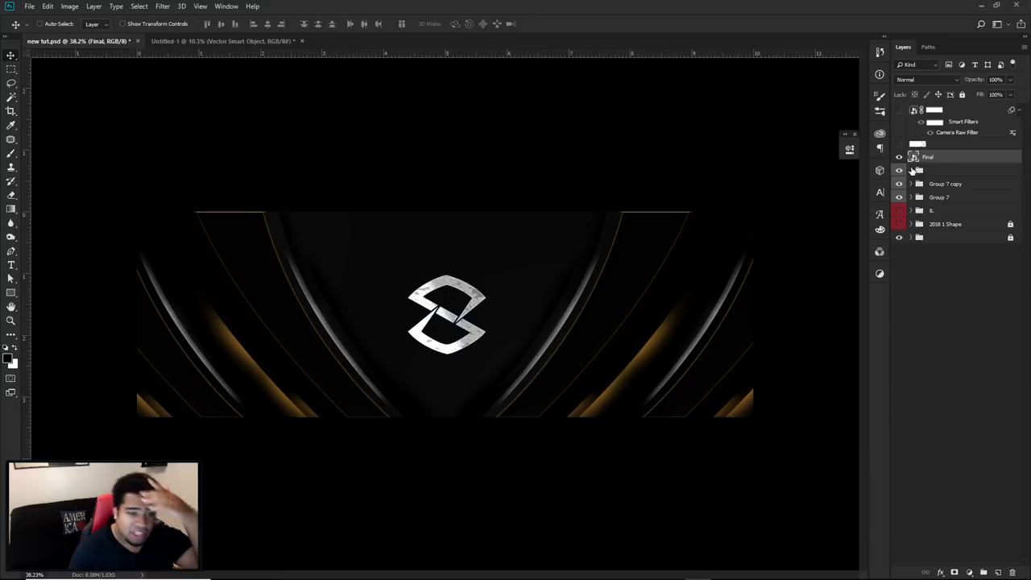
# Open the Camera Raw Filter for the Final layer and display the banner in a side-by-side before and after comparison.
pyautogui.click(163, 6)
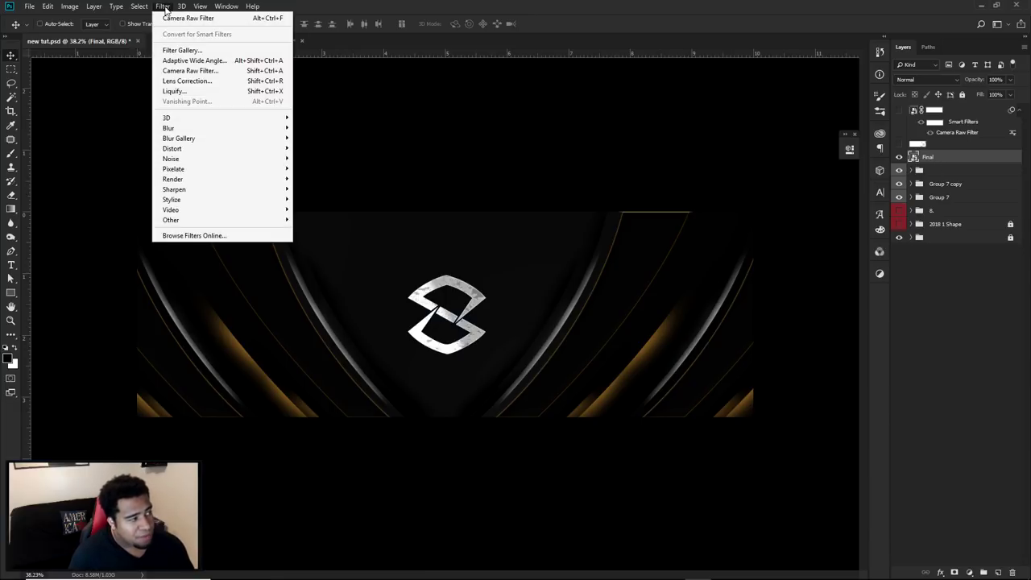
pyautogui.click(200, 70)
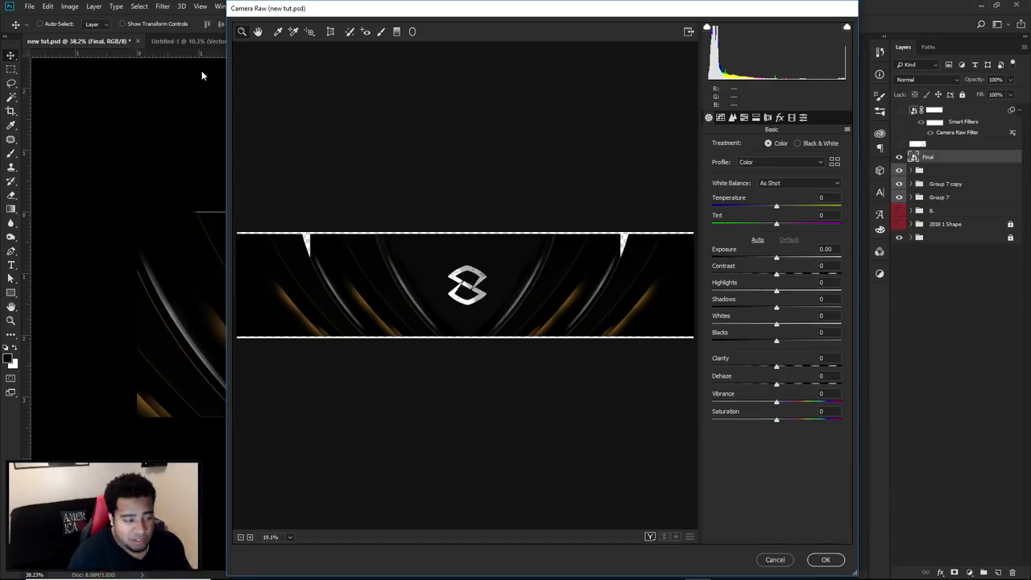
pyautogui.moveTo(398, 196); pyautogui.dragTo(597, 422)
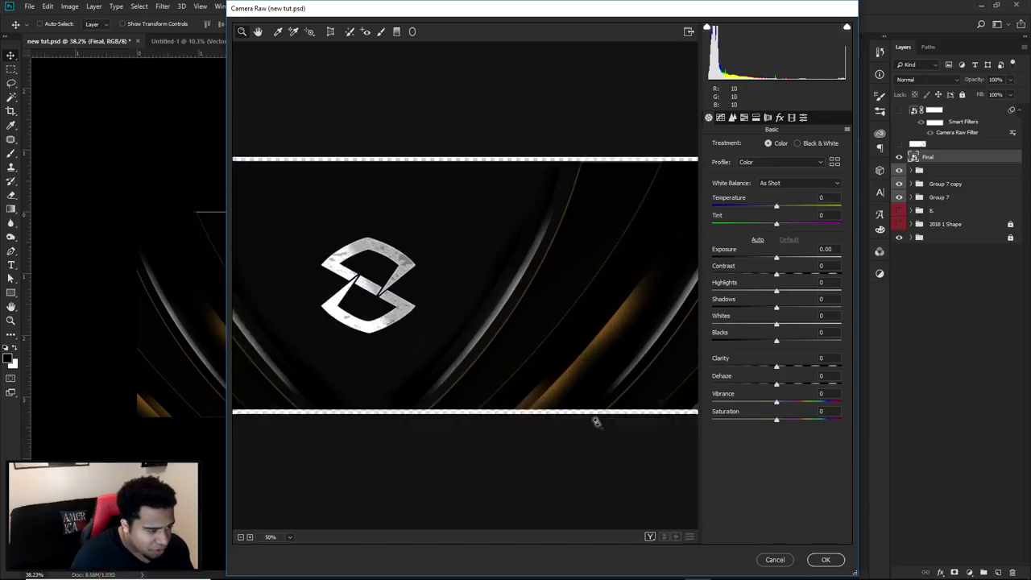
pyautogui.click(650, 537)
pyautogui.moveTo(567, 331); pyautogui.dragTo(336, 343)
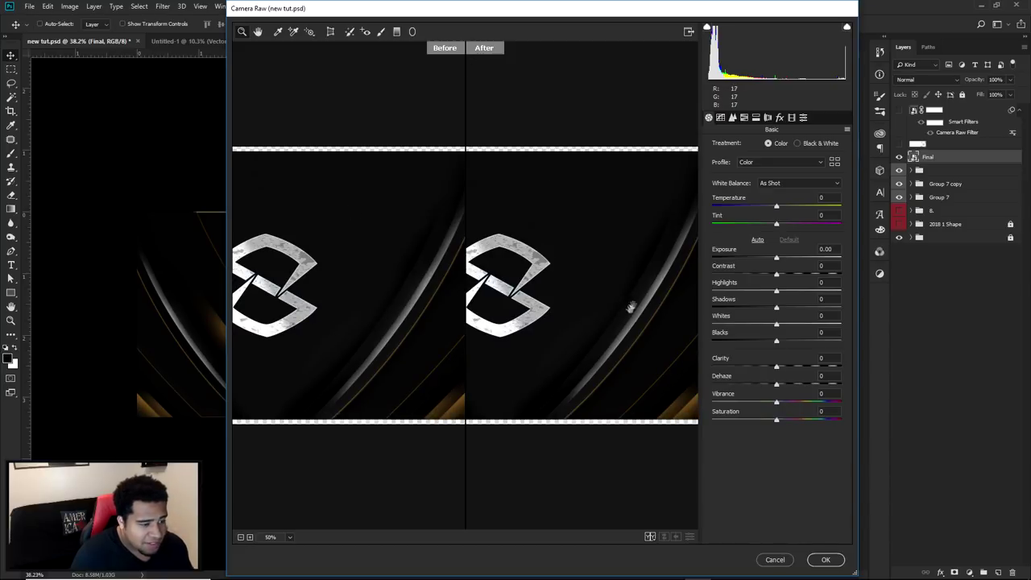
# Set Vibrance to +47, Shadows to -28, Whites to +58, Blacks to -11 and Clarity to +29, and apply the Camera Raw Filter.
pyautogui.click(778, 403)
pyautogui.moveTo(778, 404); pyautogui.dragTo(806, 402)
pyautogui.moveTo(777, 308); pyautogui.dragTo(768, 341)
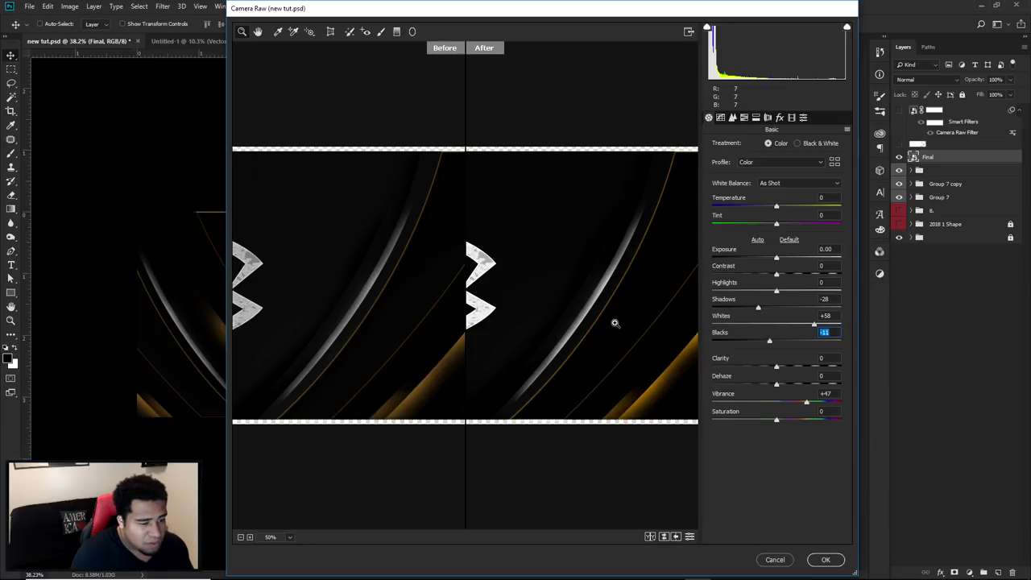
pyautogui.moveTo(777, 367); pyautogui.dragTo(797, 368)
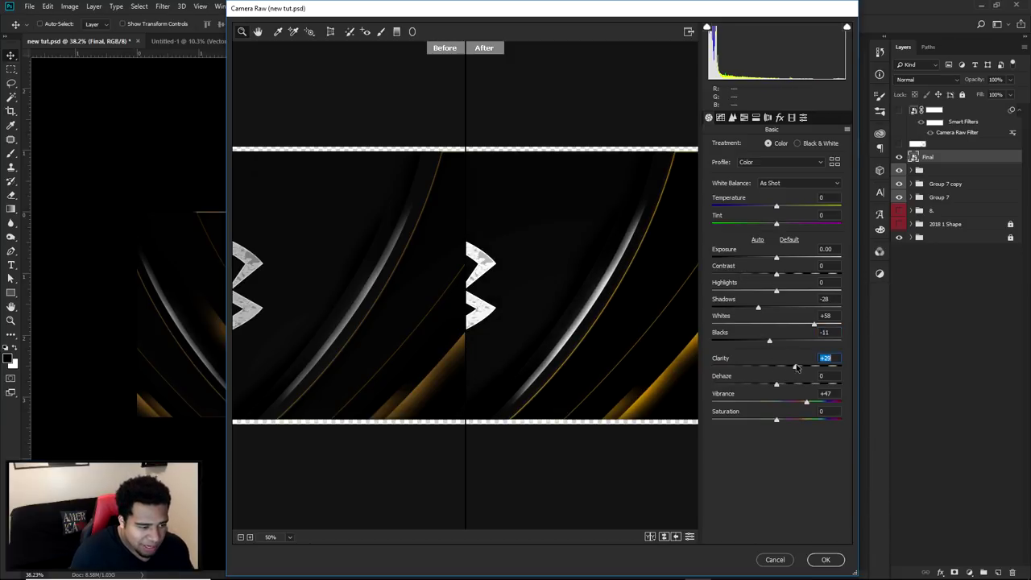
pyautogui.click(826, 560)
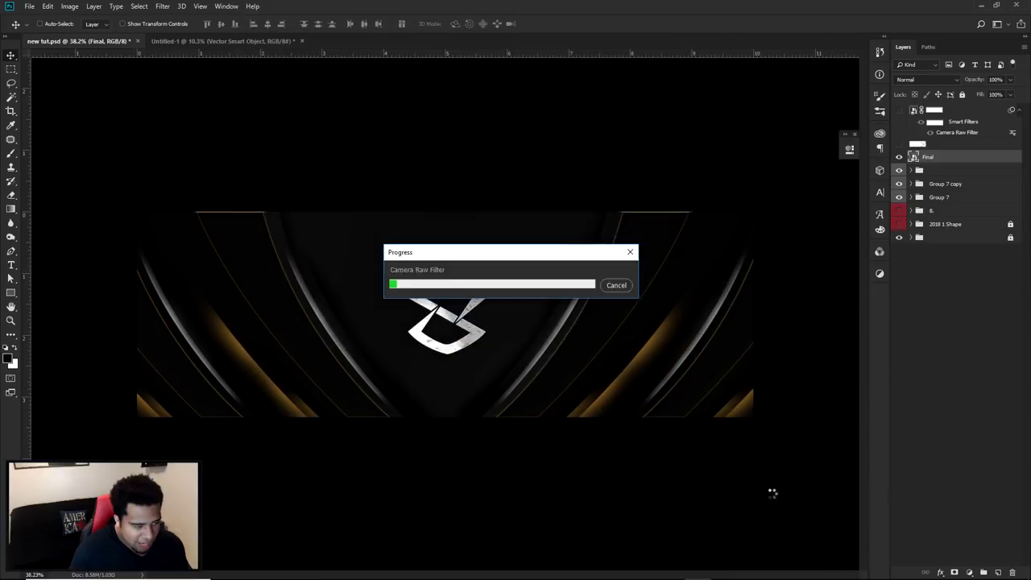